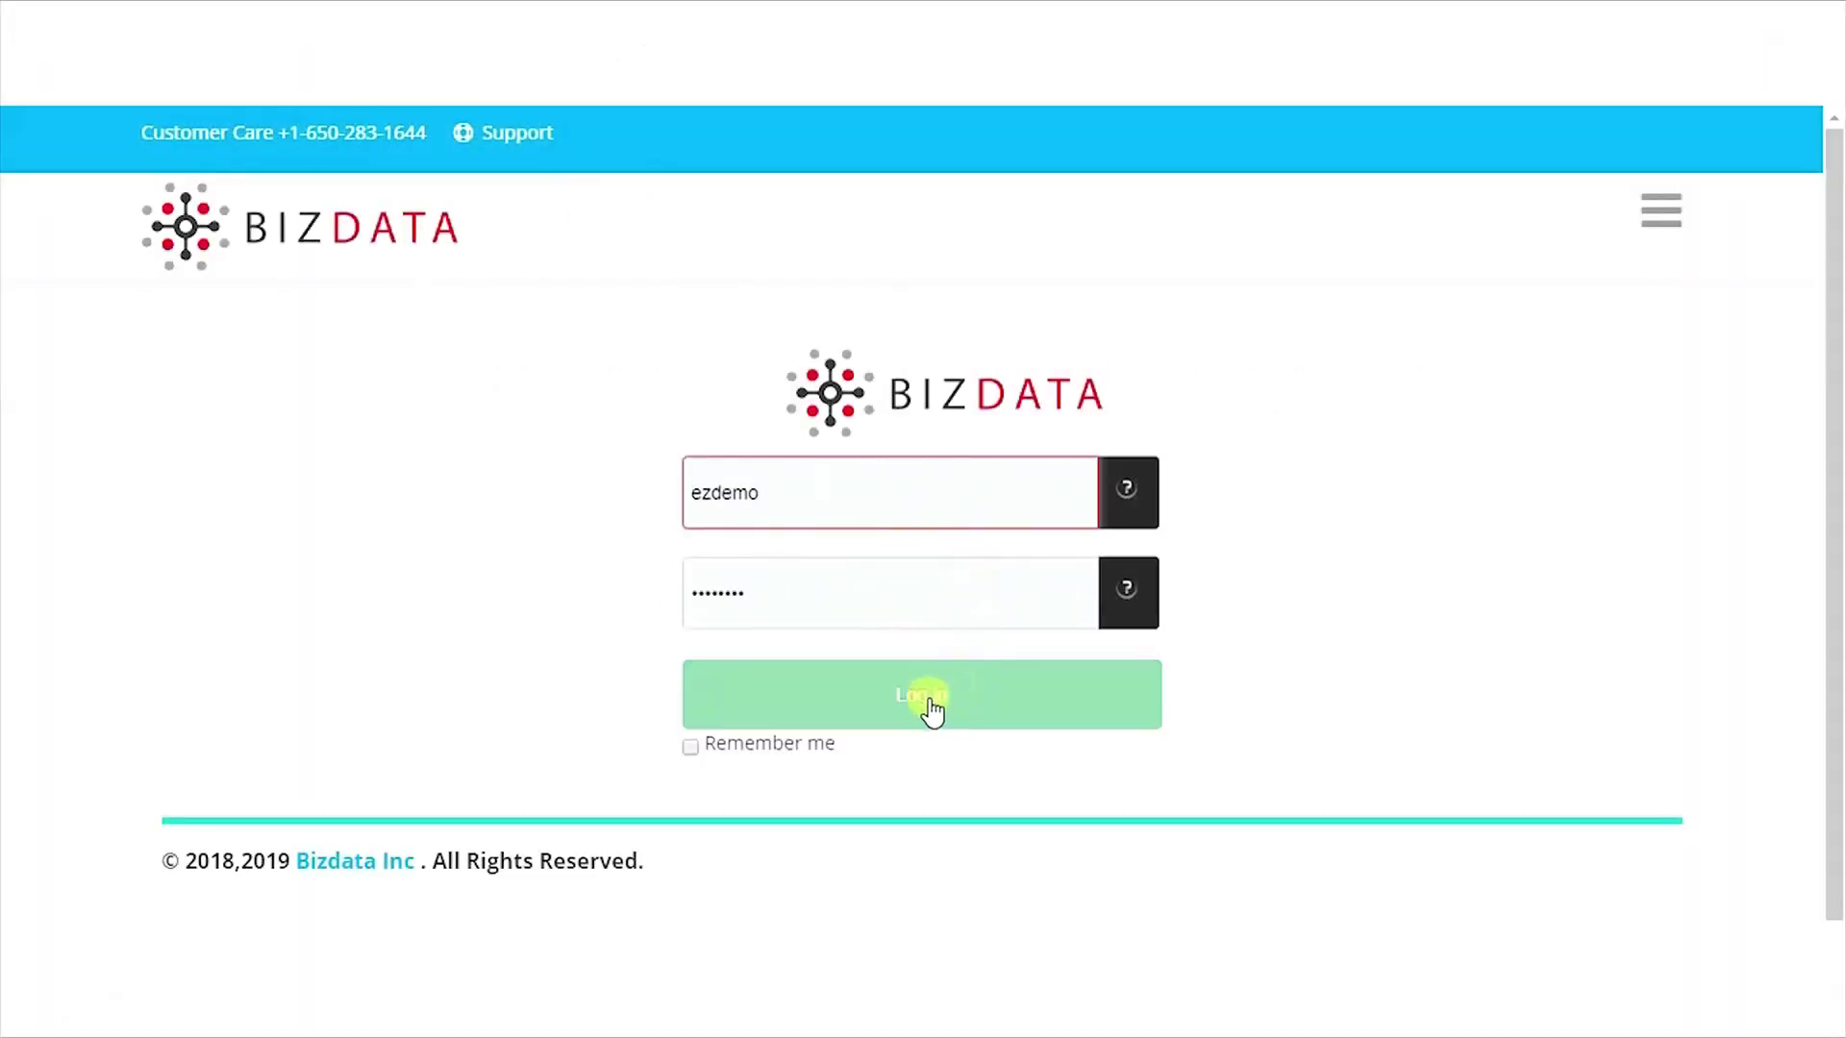
pyautogui.click(929, 700)
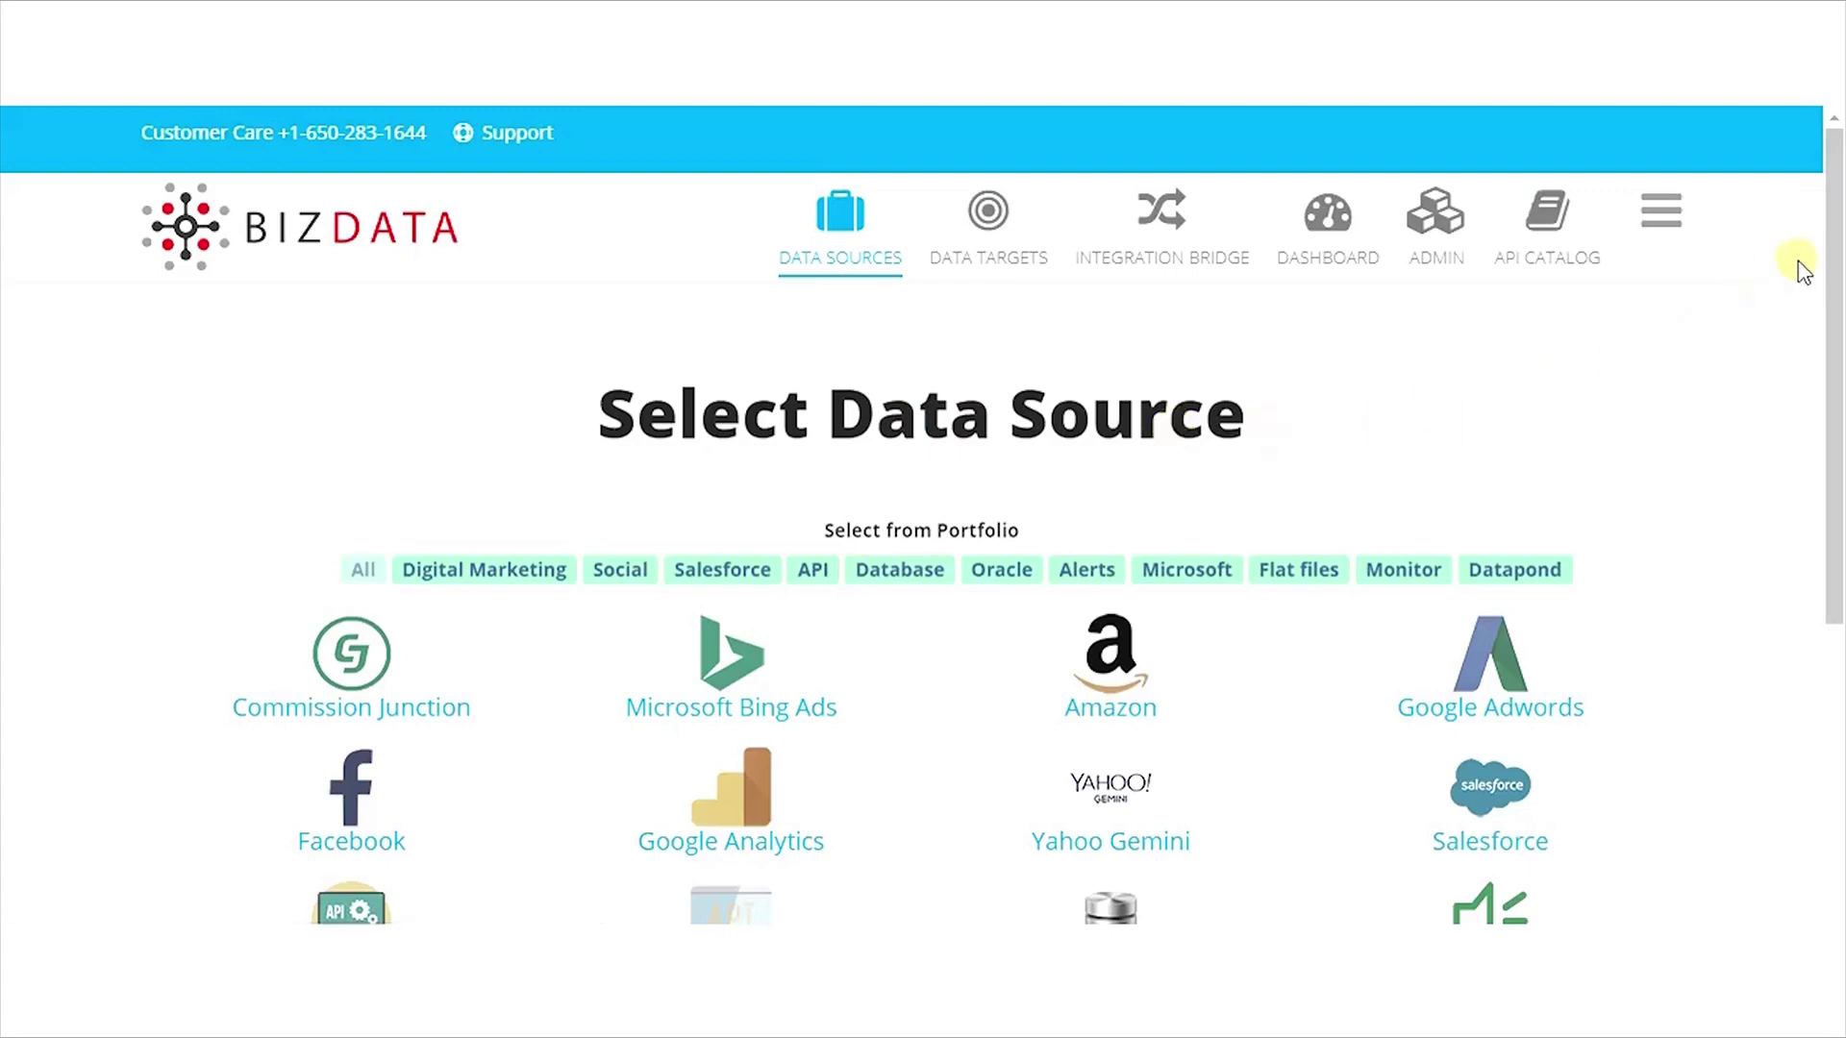
# Log in to the BizData account and scroll down the Data Sources grid
pyautogui.moveTo(1834, 241); pyautogui.dragTo(1838, 556)
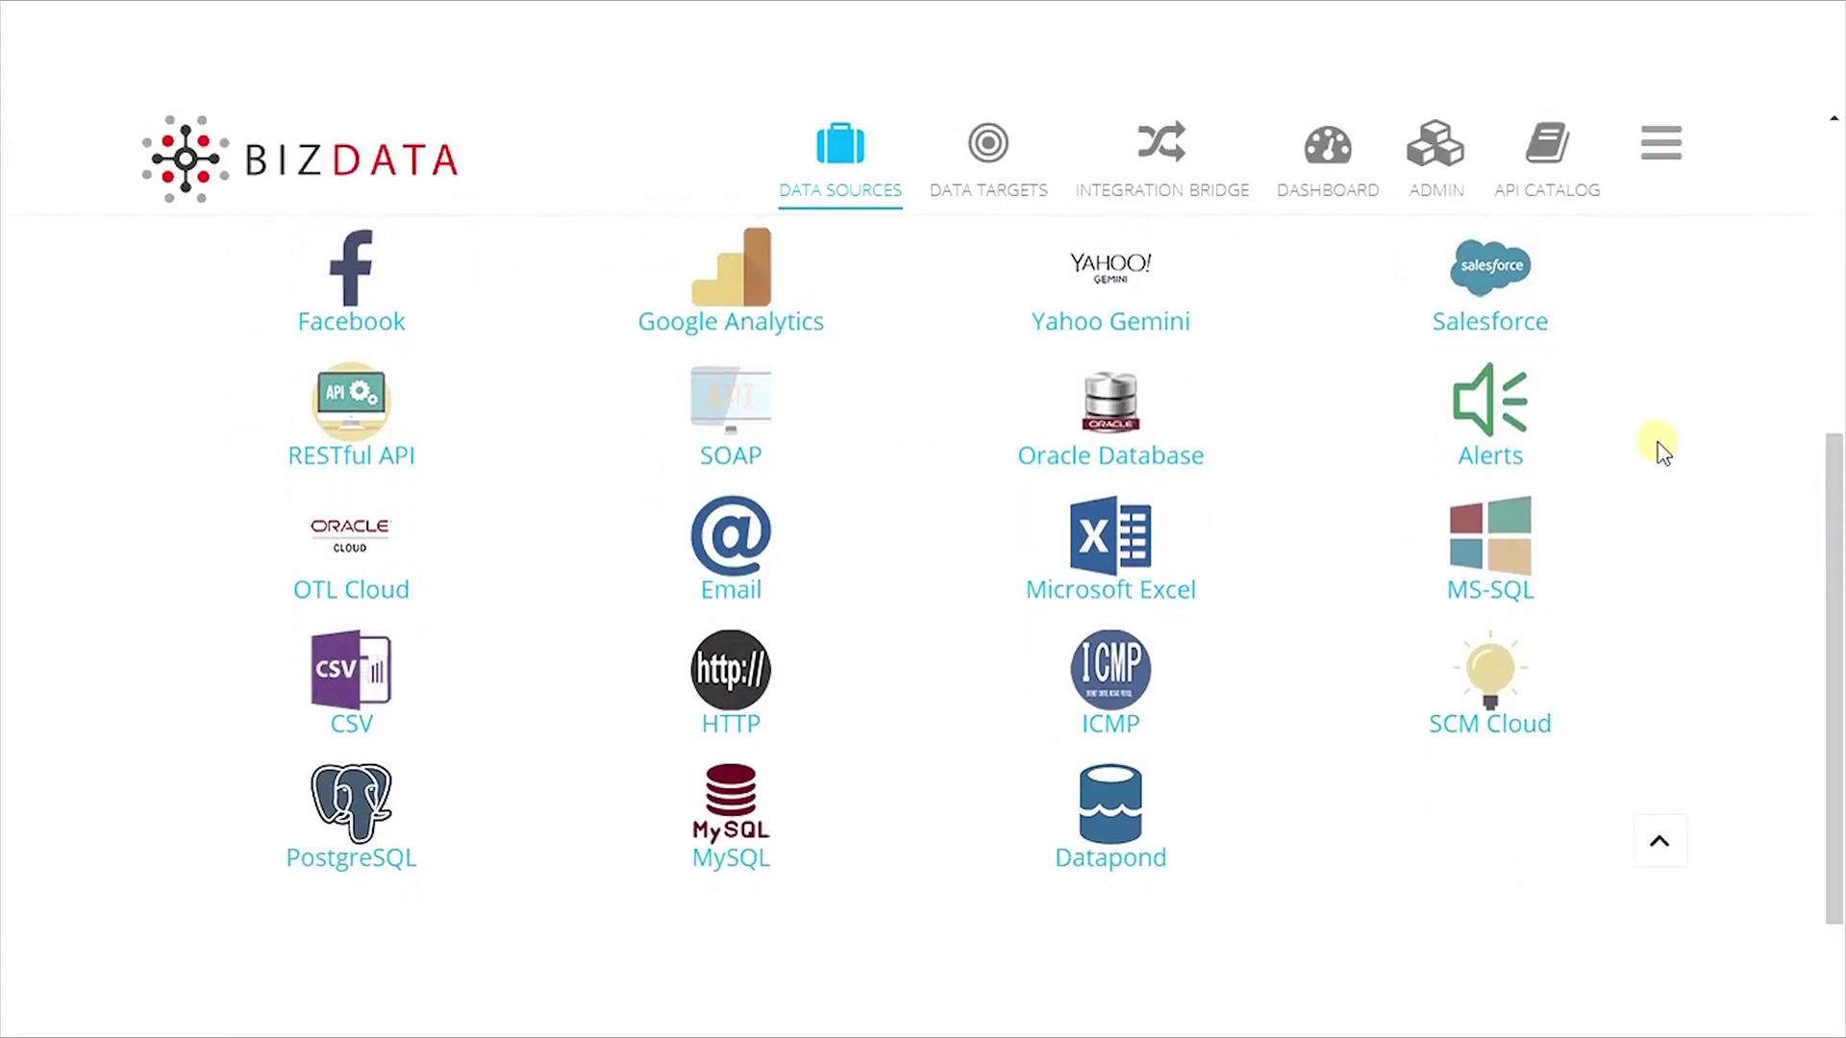
# Add a new Salesforce-type source named item_sfdc
pyautogui.click(1485, 279)
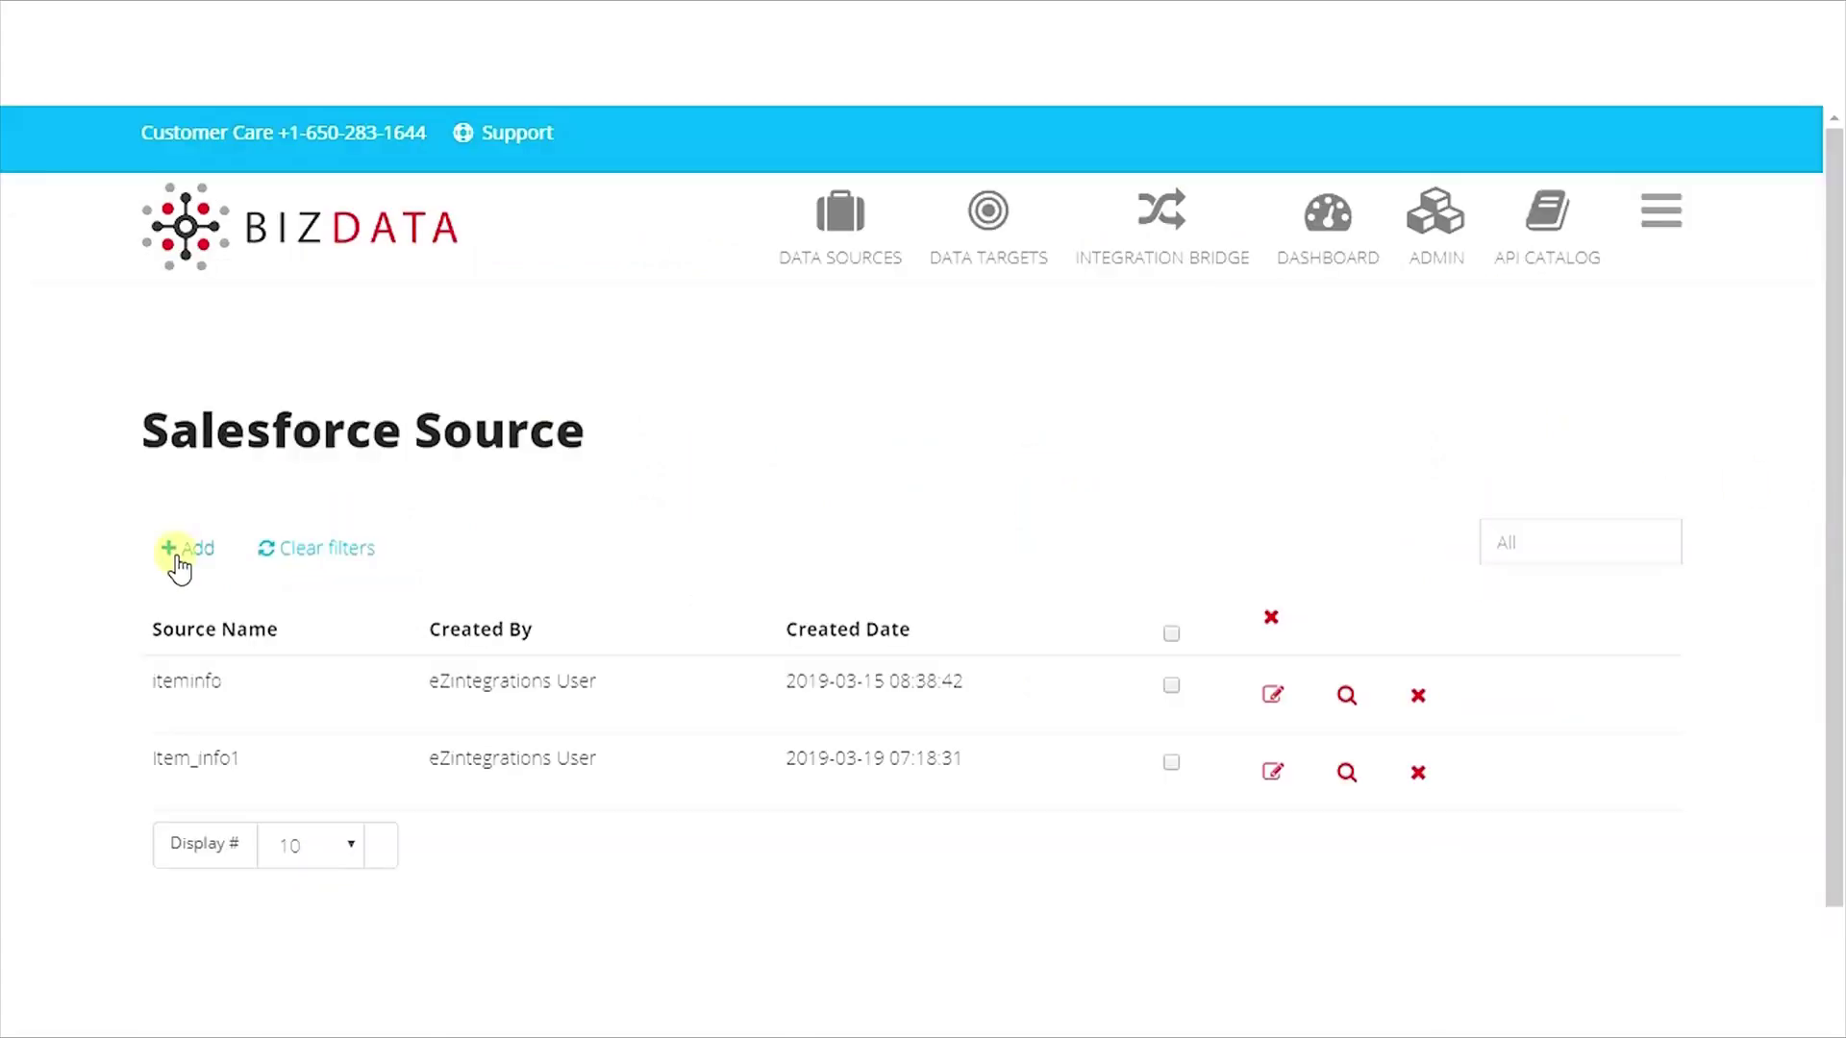
pyautogui.click(177, 552)
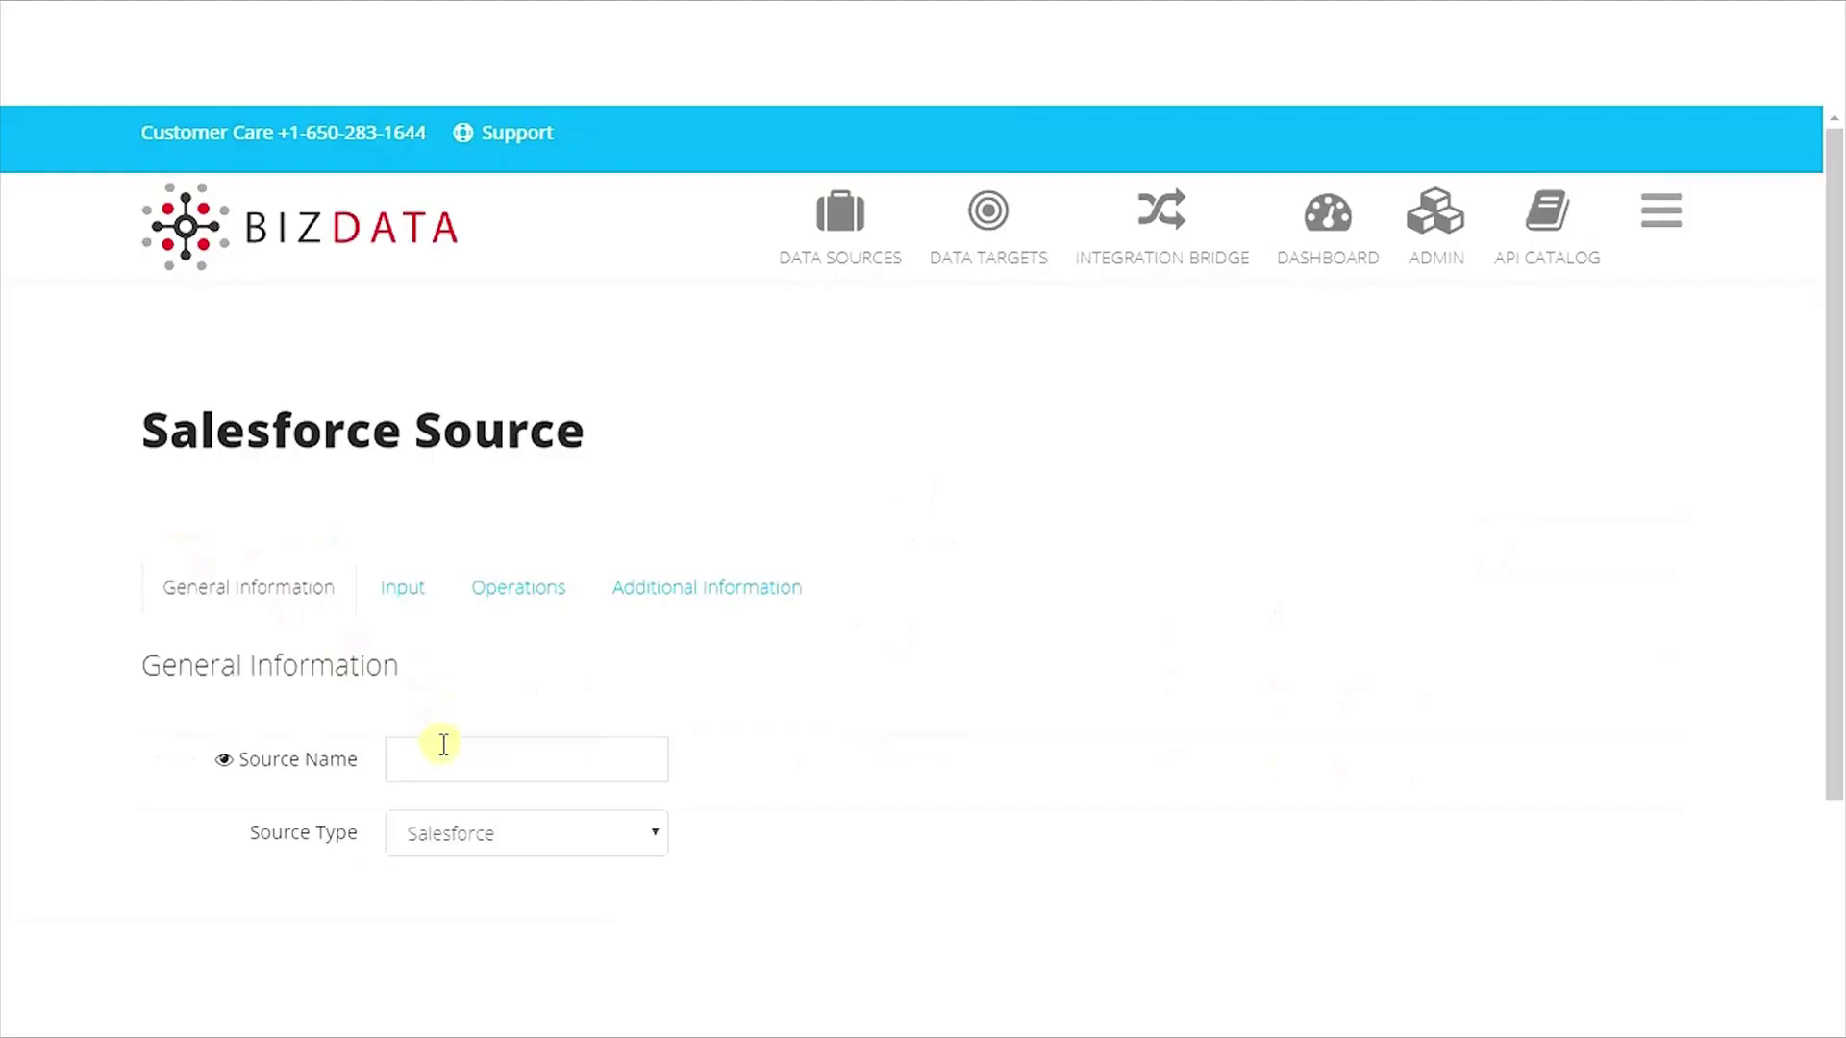
pyautogui.click(444, 744)
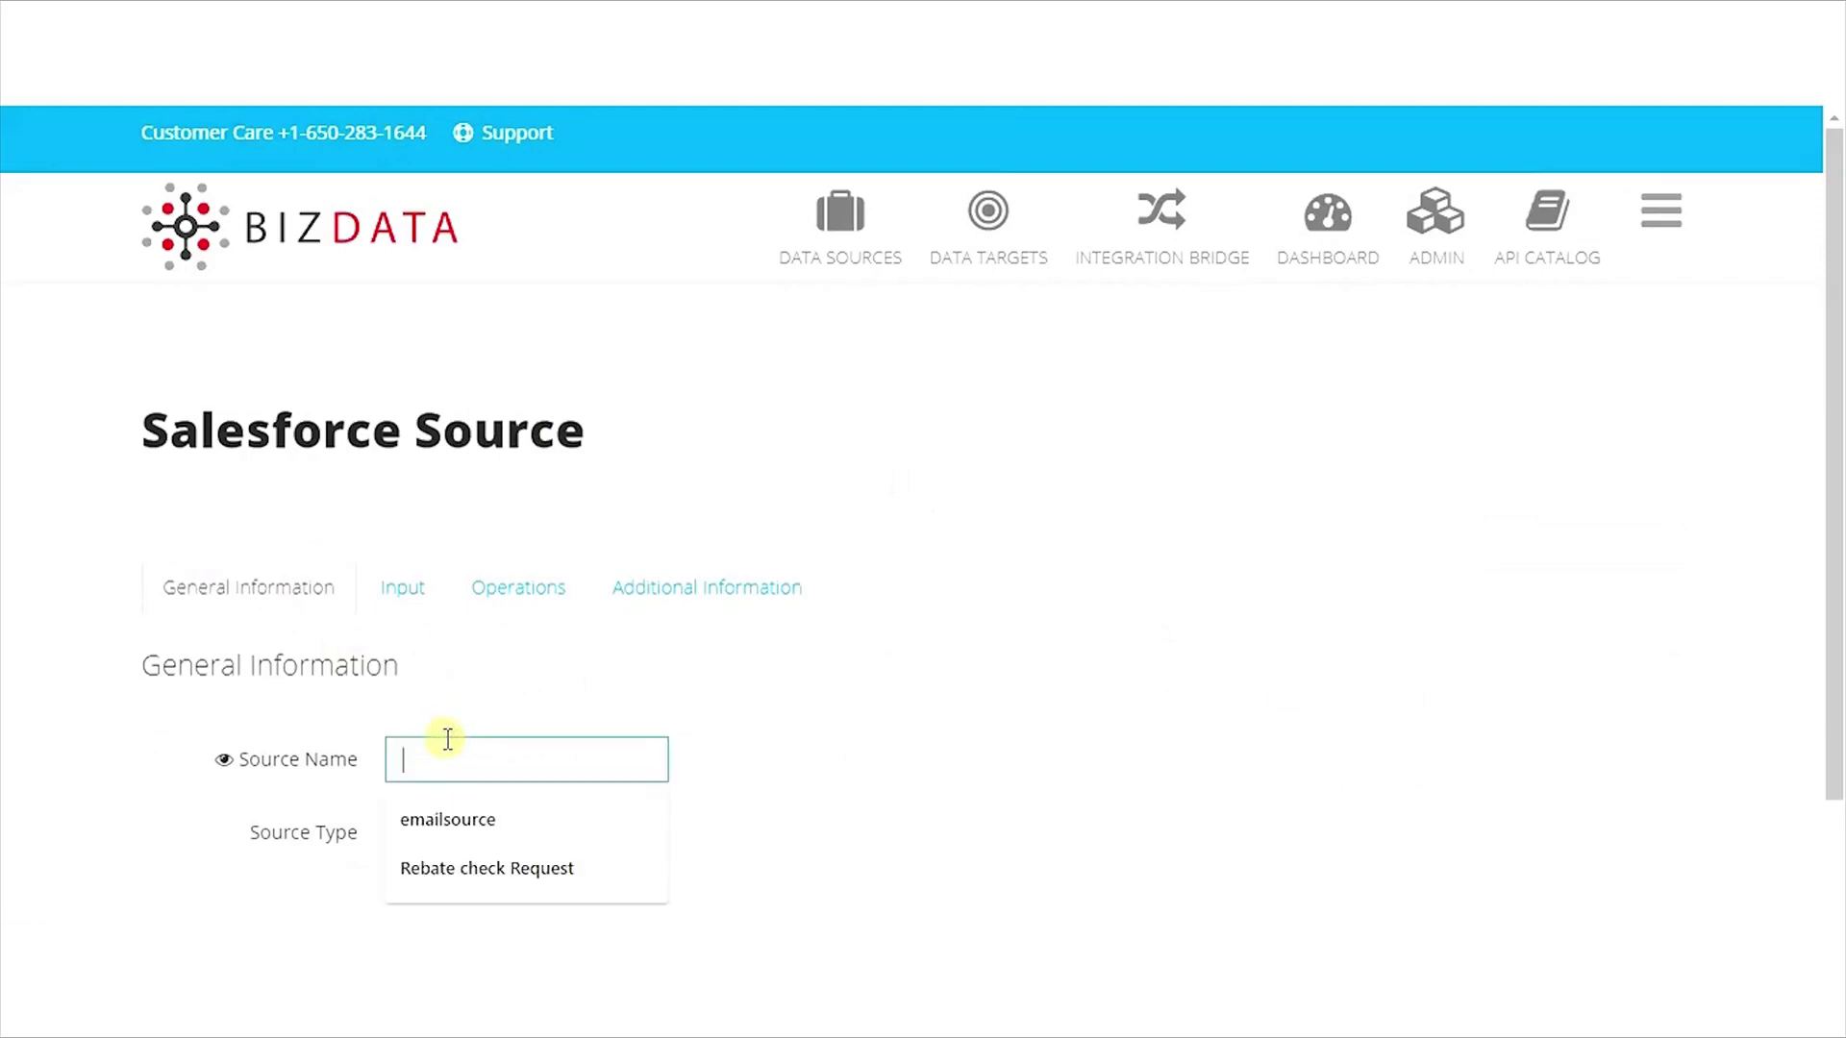
pyautogui.write('item')
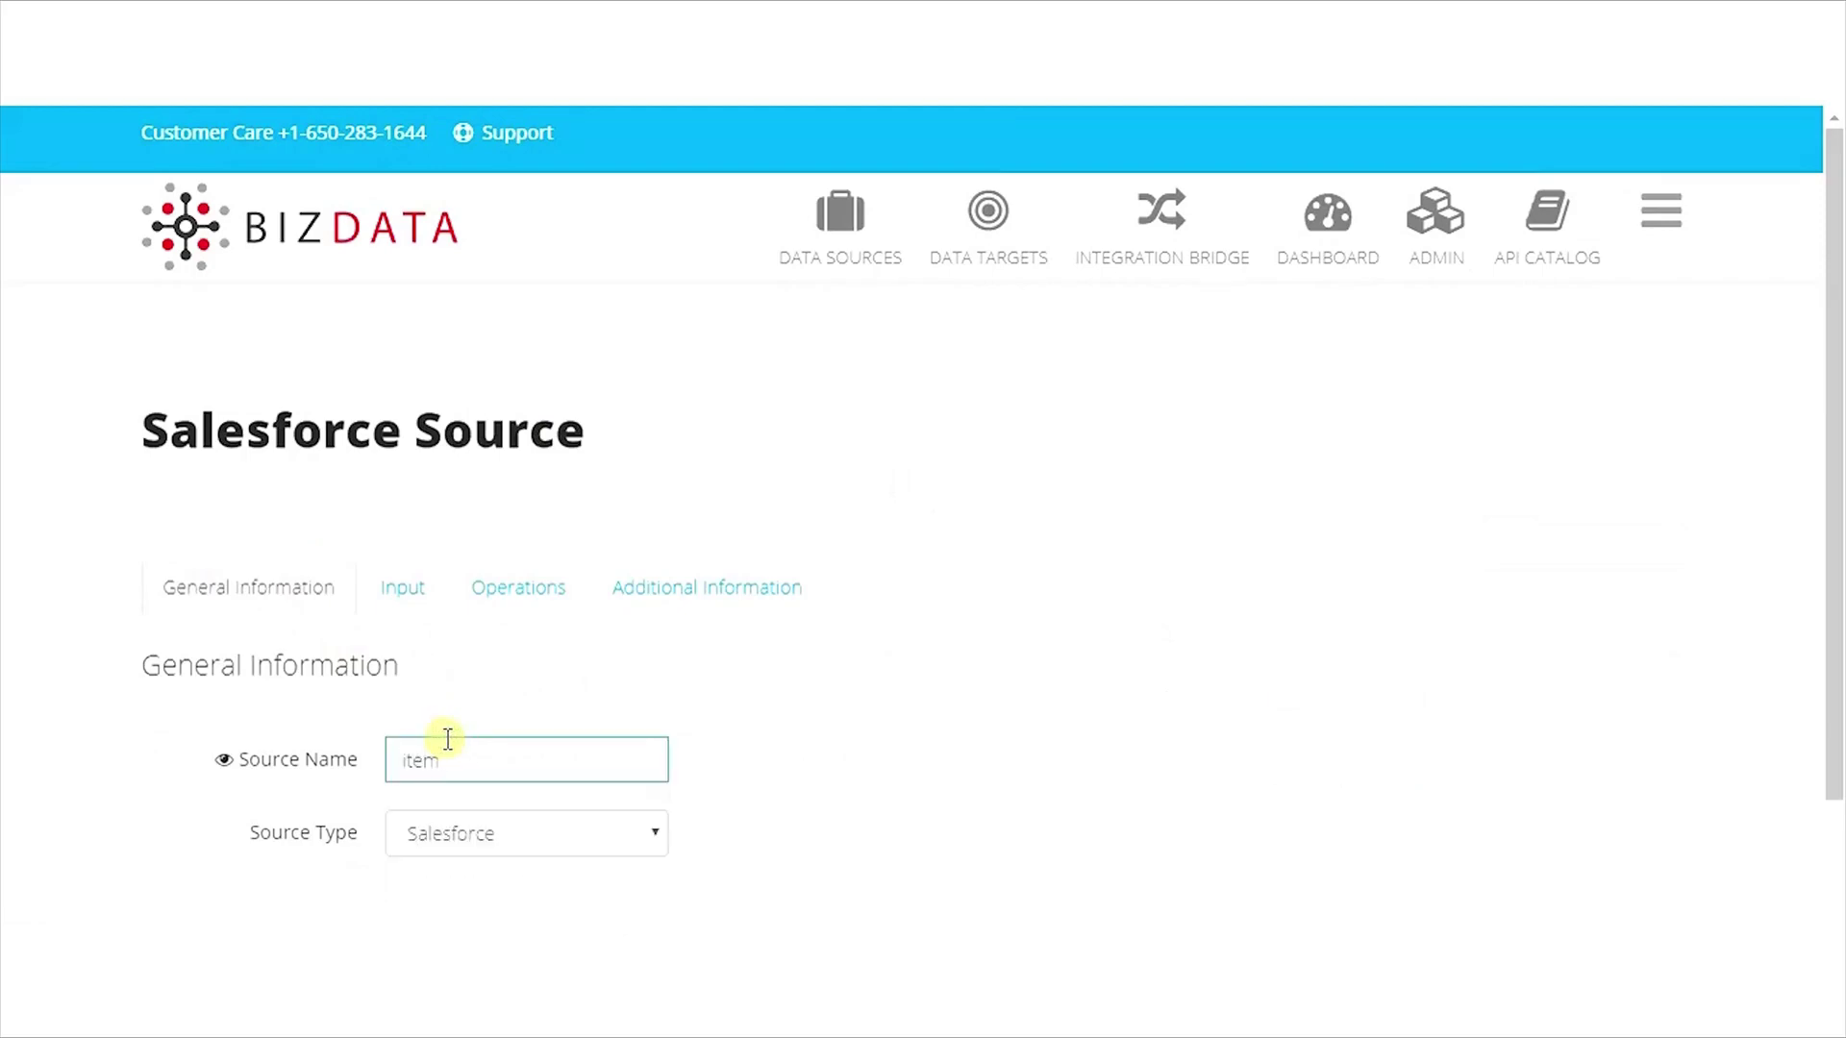
pyautogui.write('_sfdc')
pyautogui.click(479, 835)
pyautogui.click(479, 834)
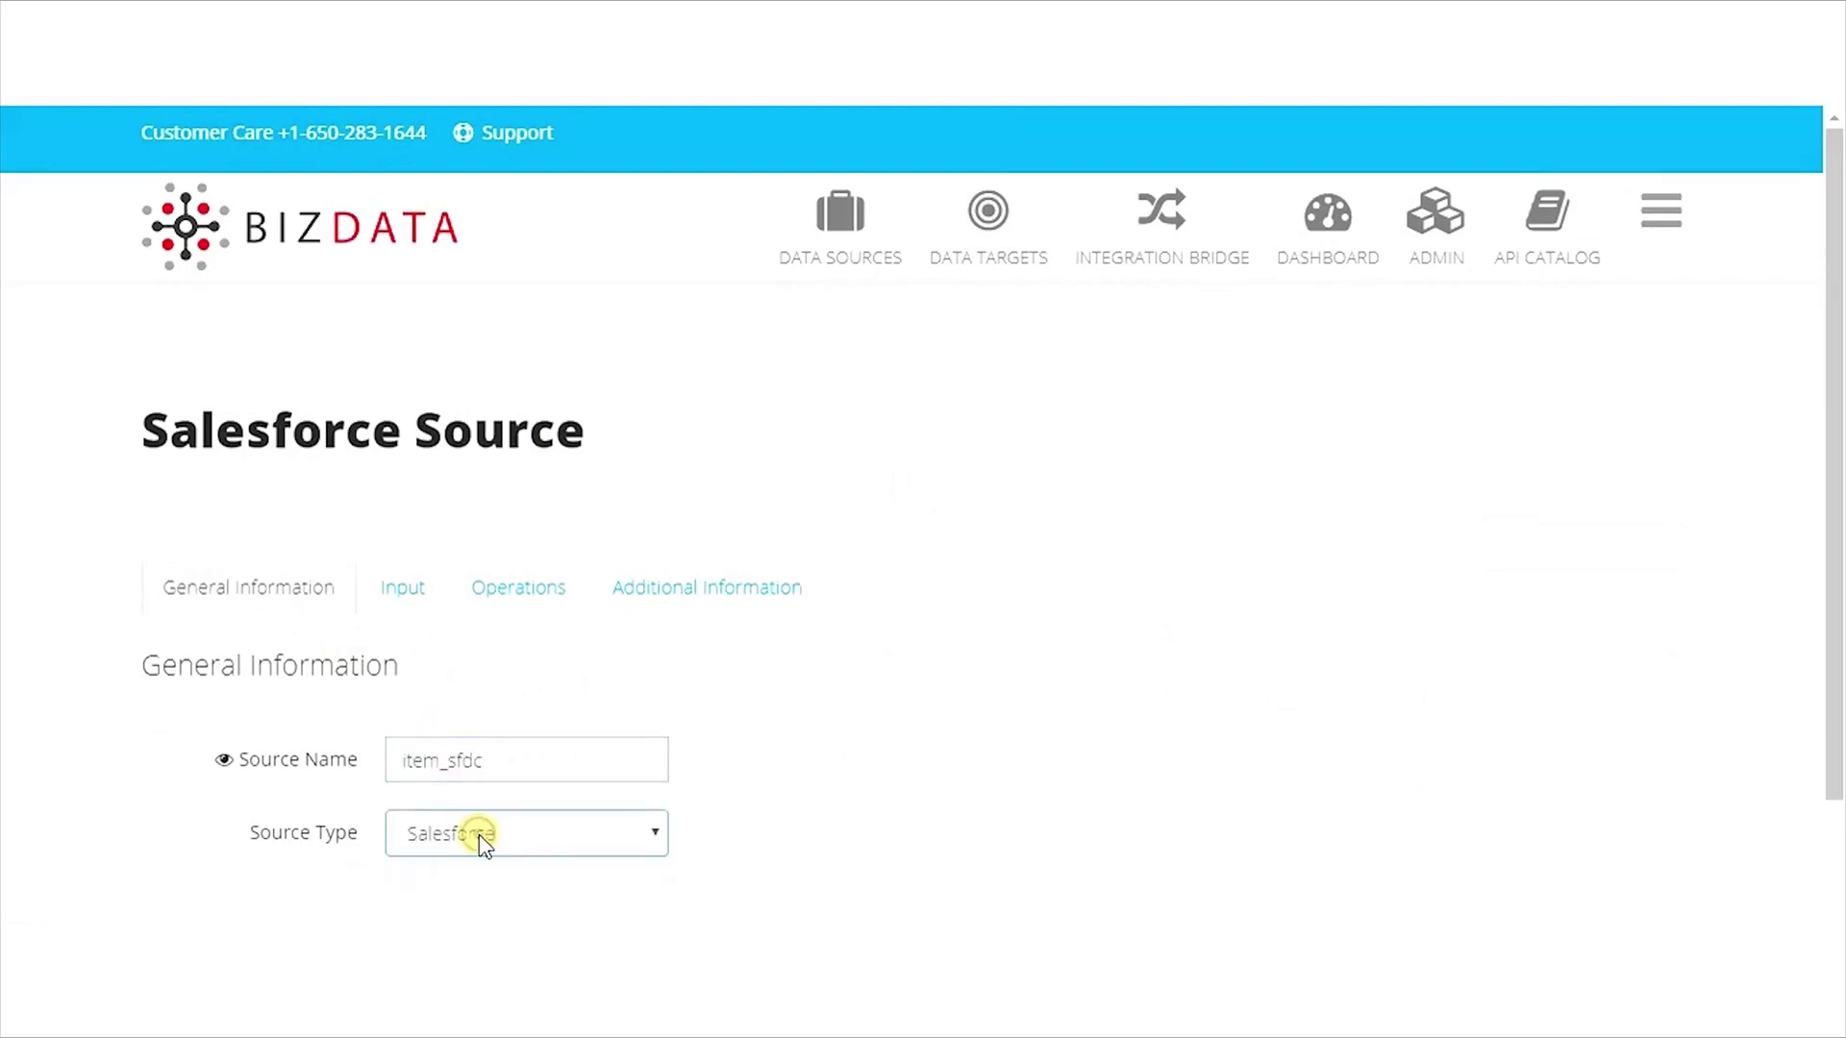
# Set its connection to Salesforce Admin and object to item, then save the source
pyautogui.click(404, 601)
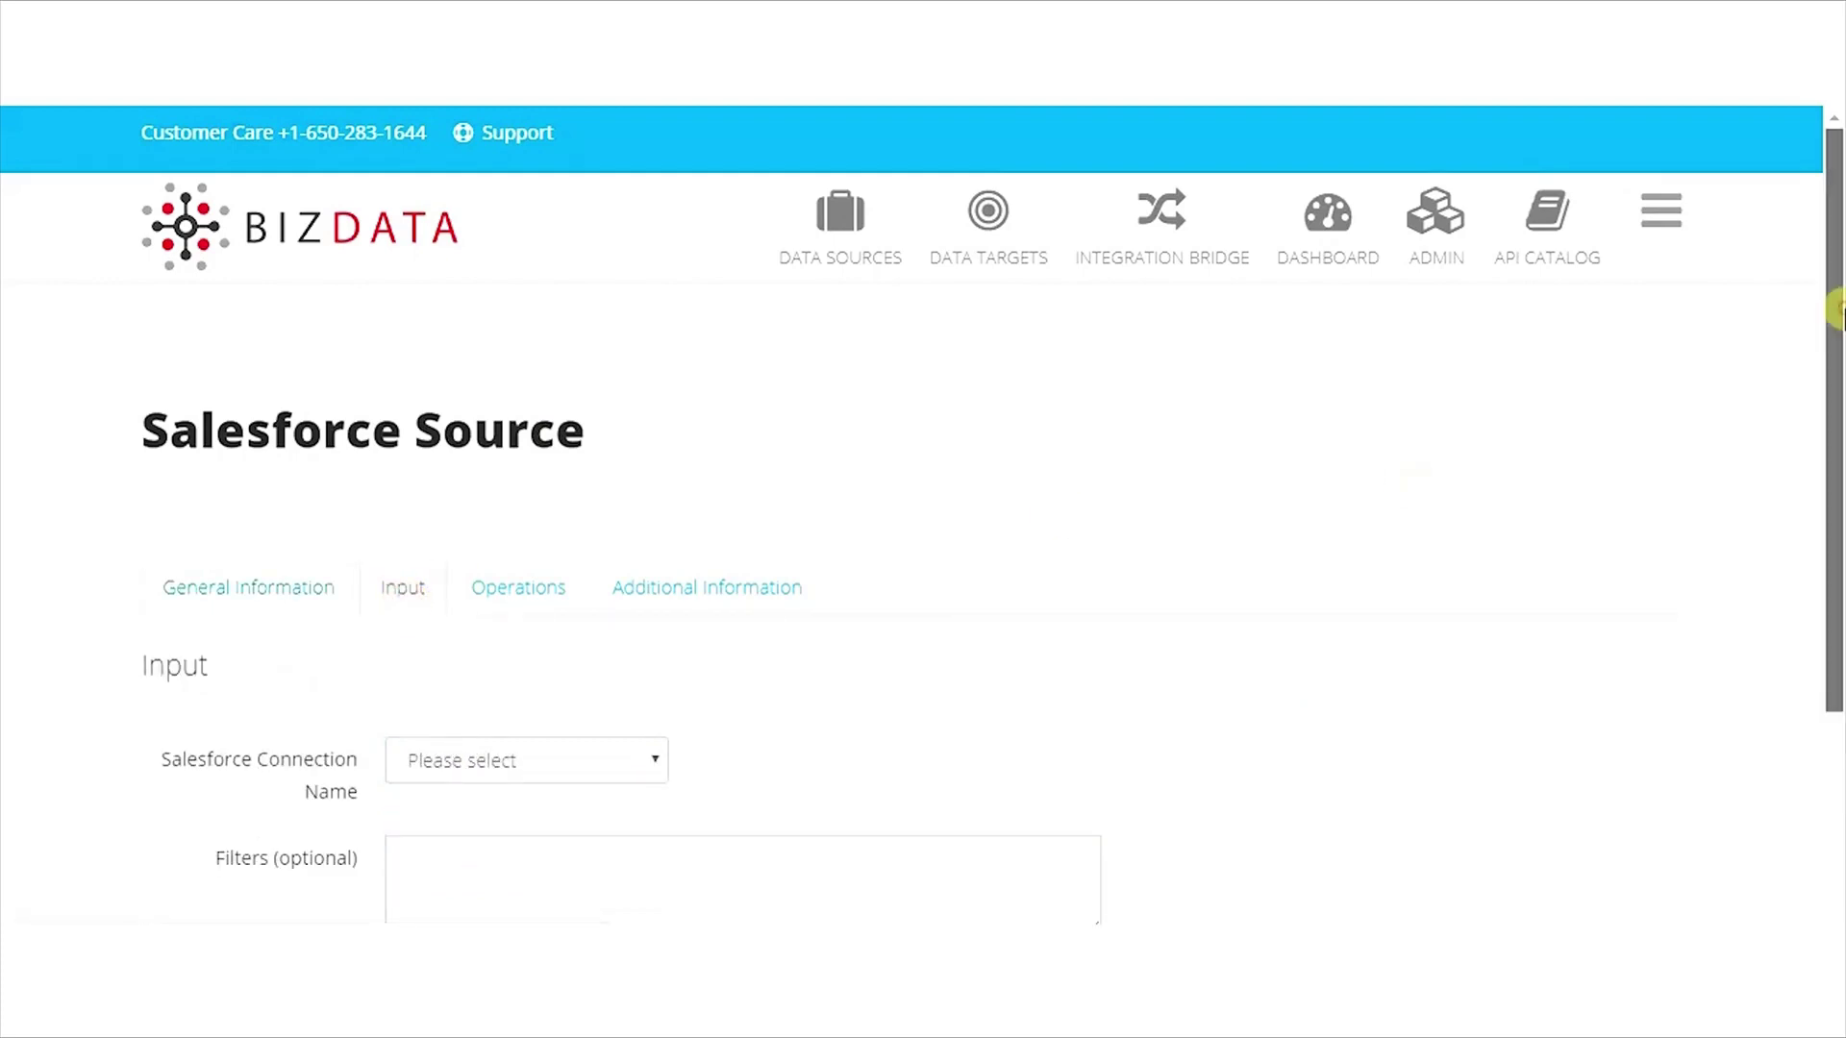
pyautogui.moveTo(1838, 309); pyautogui.dragTo(1830, 486)
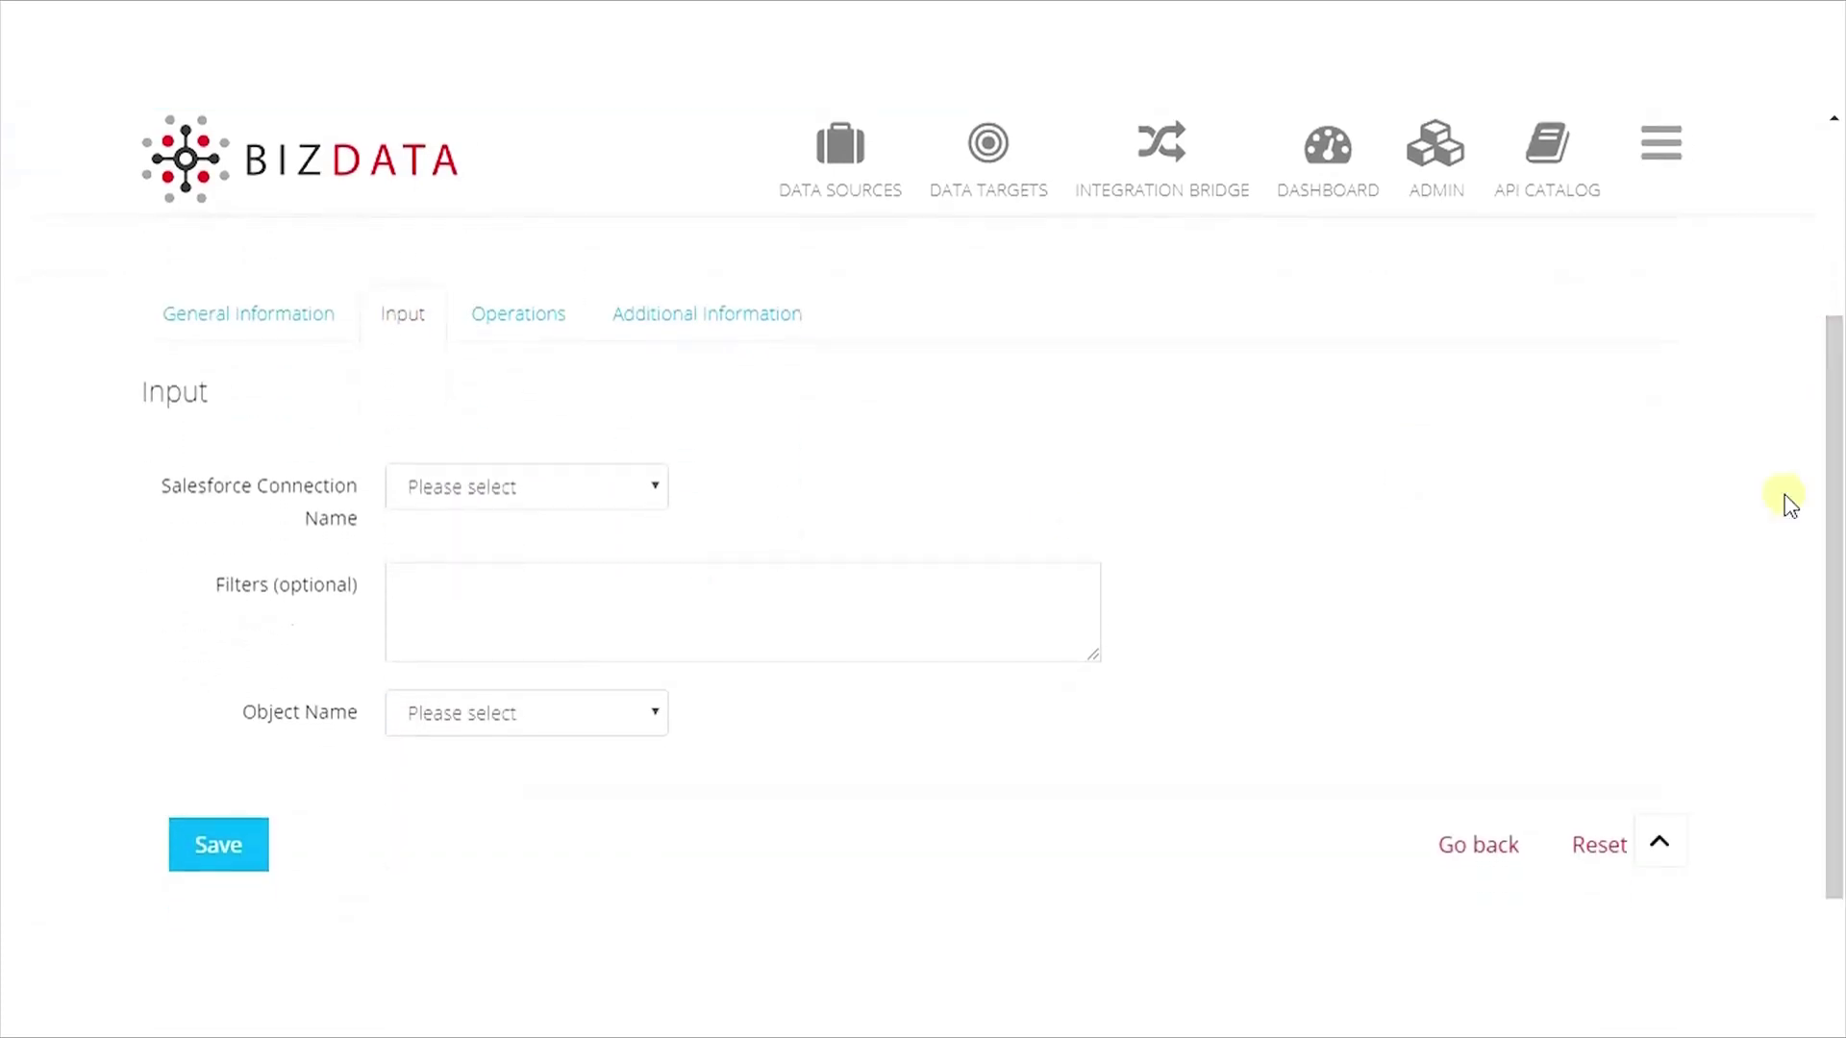
pyautogui.click(528, 488)
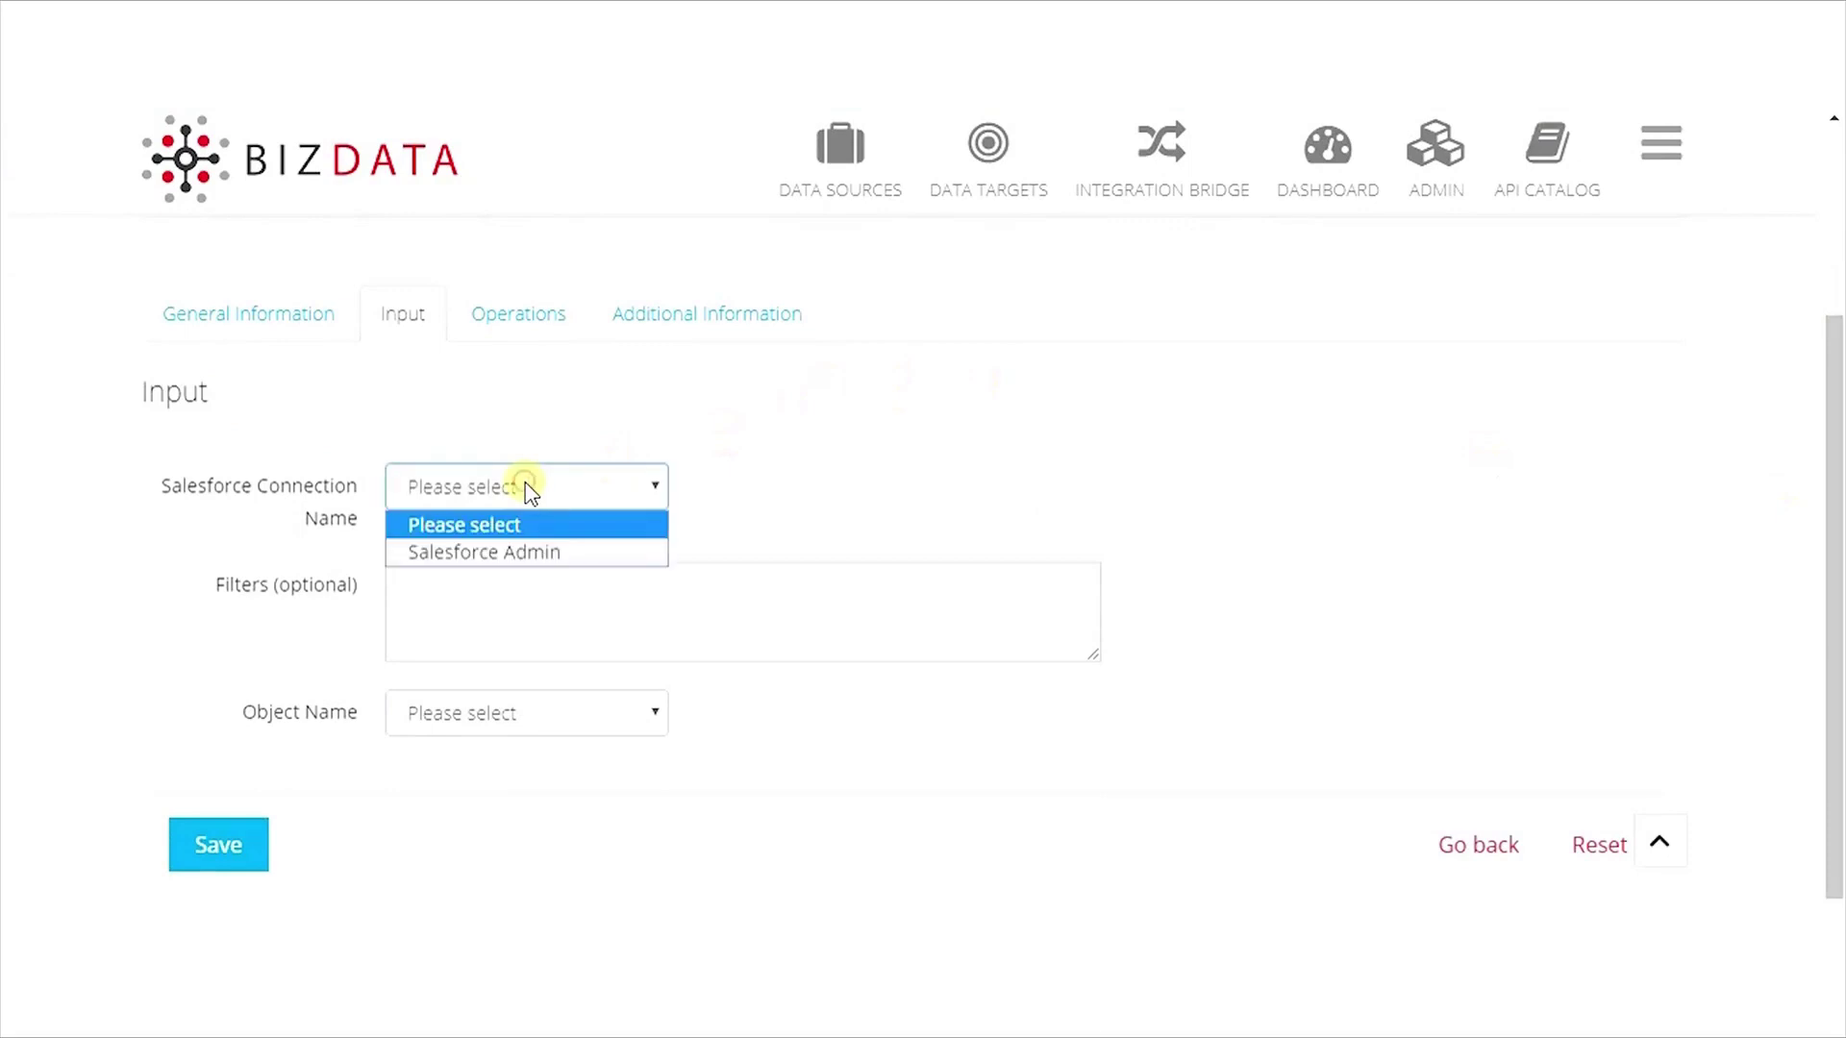
pyautogui.click(507, 550)
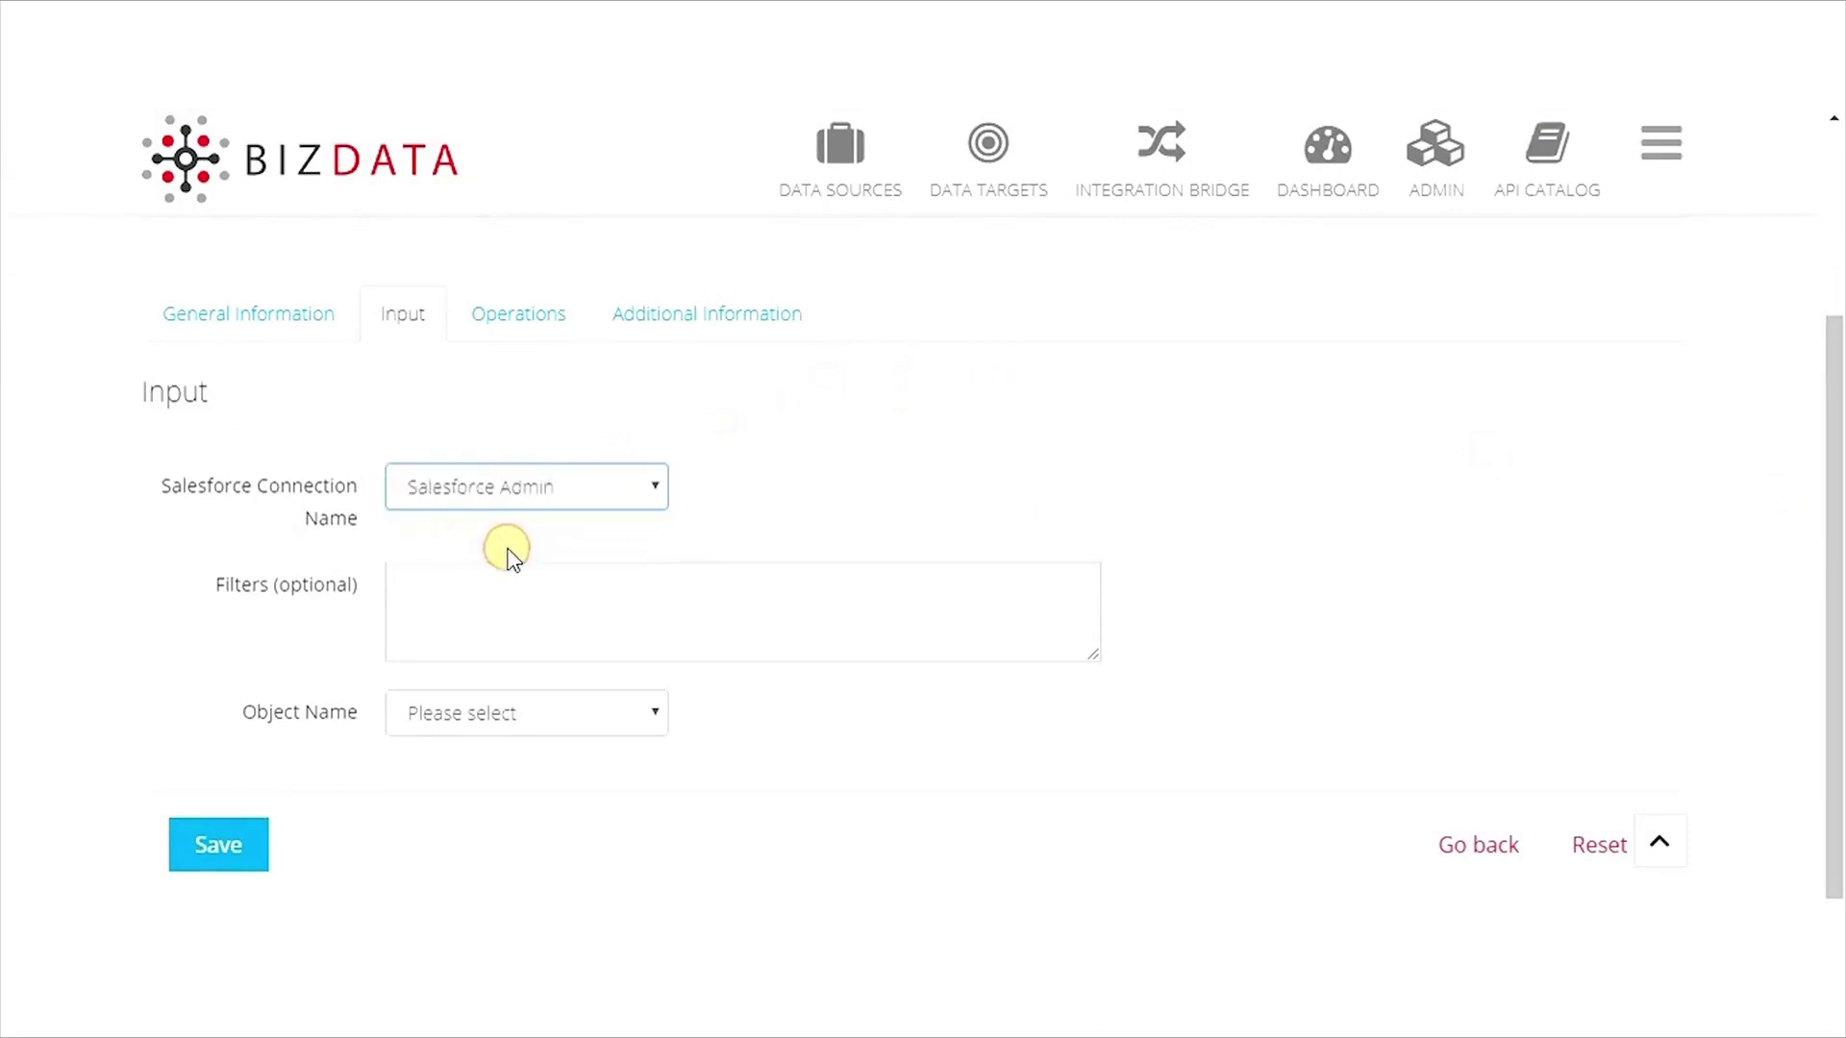
pyautogui.click(472, 580)
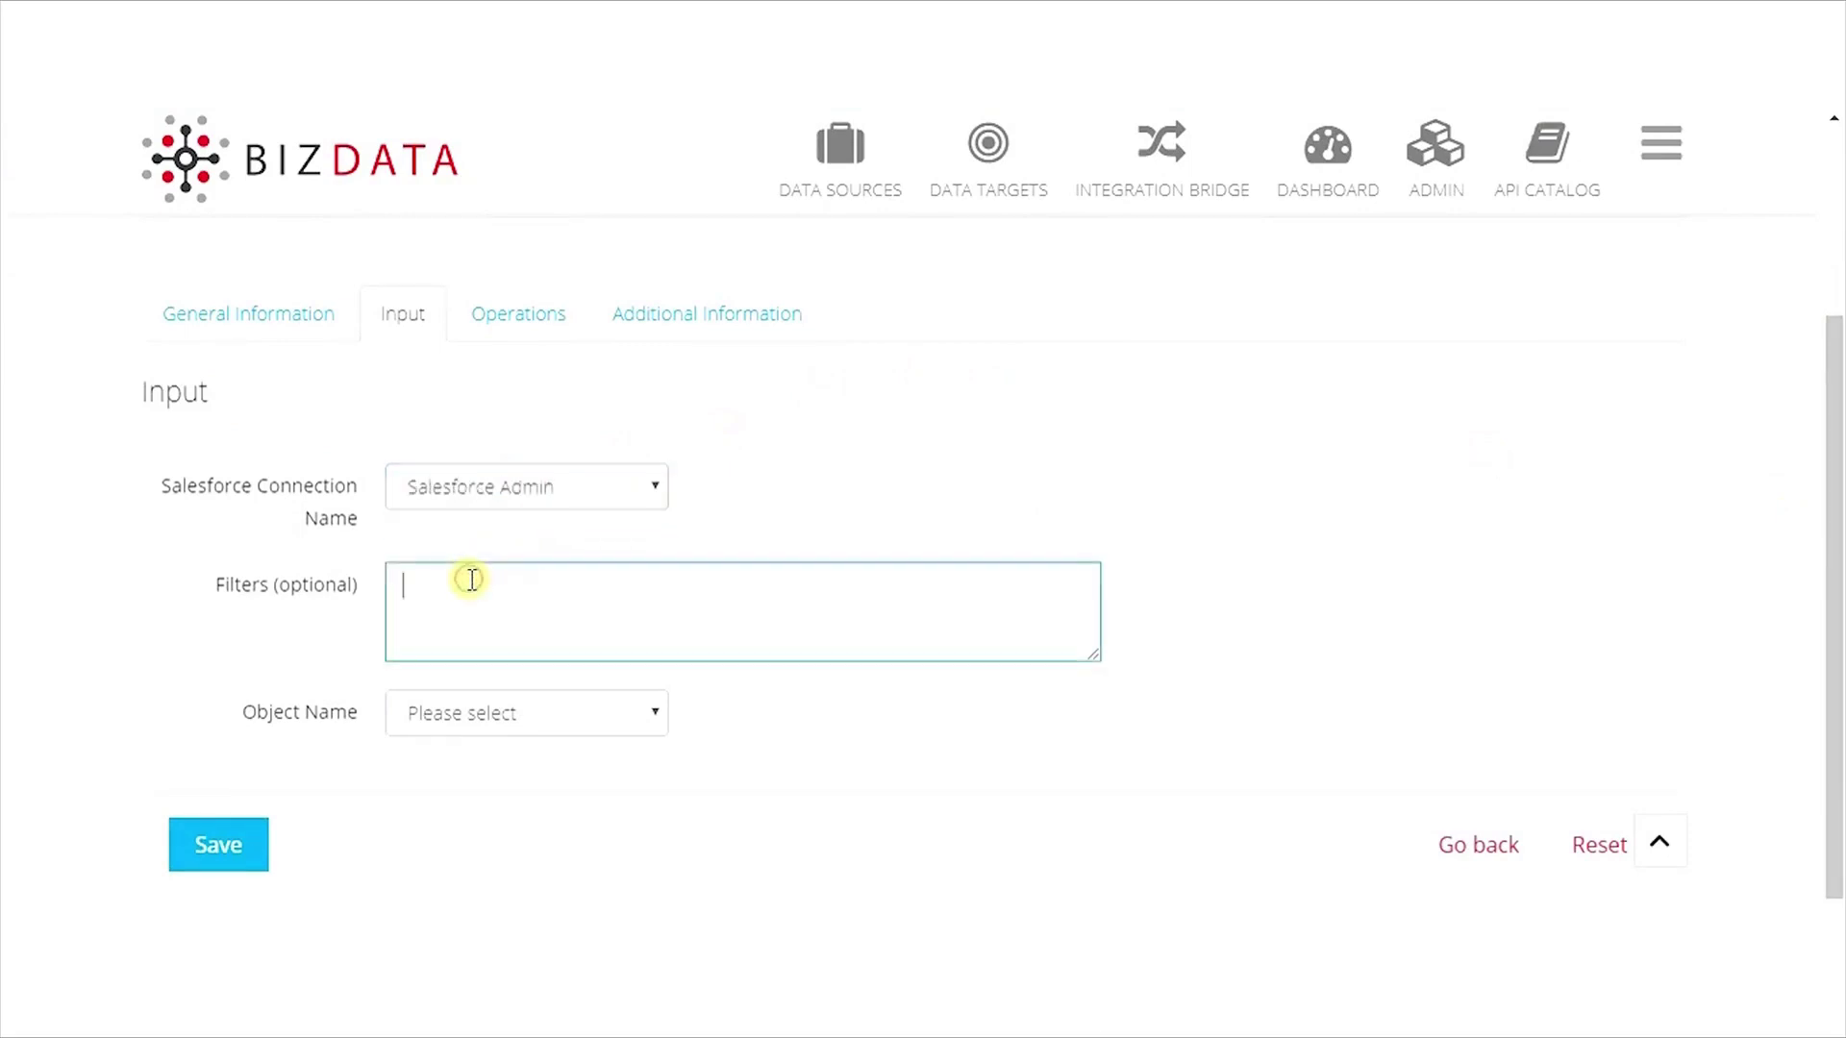
pyautogui.click(492, 710)
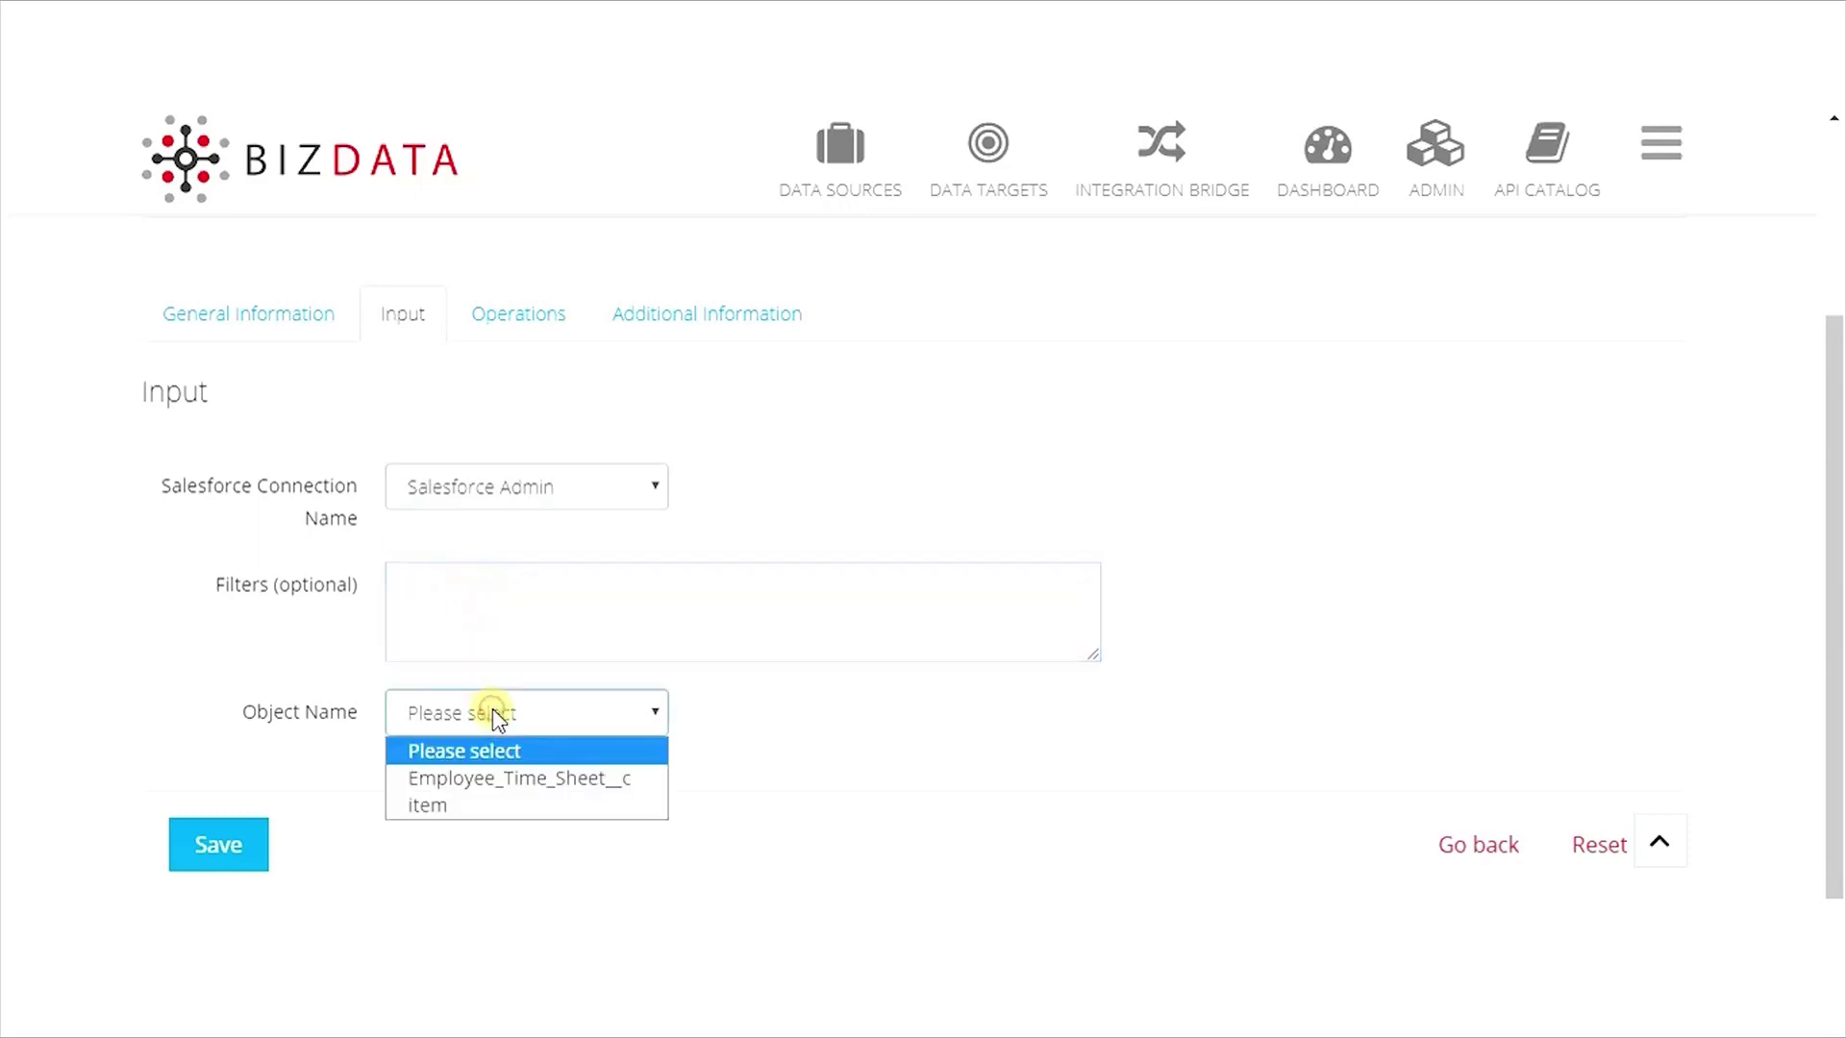
pyautogui.click(507, 808)
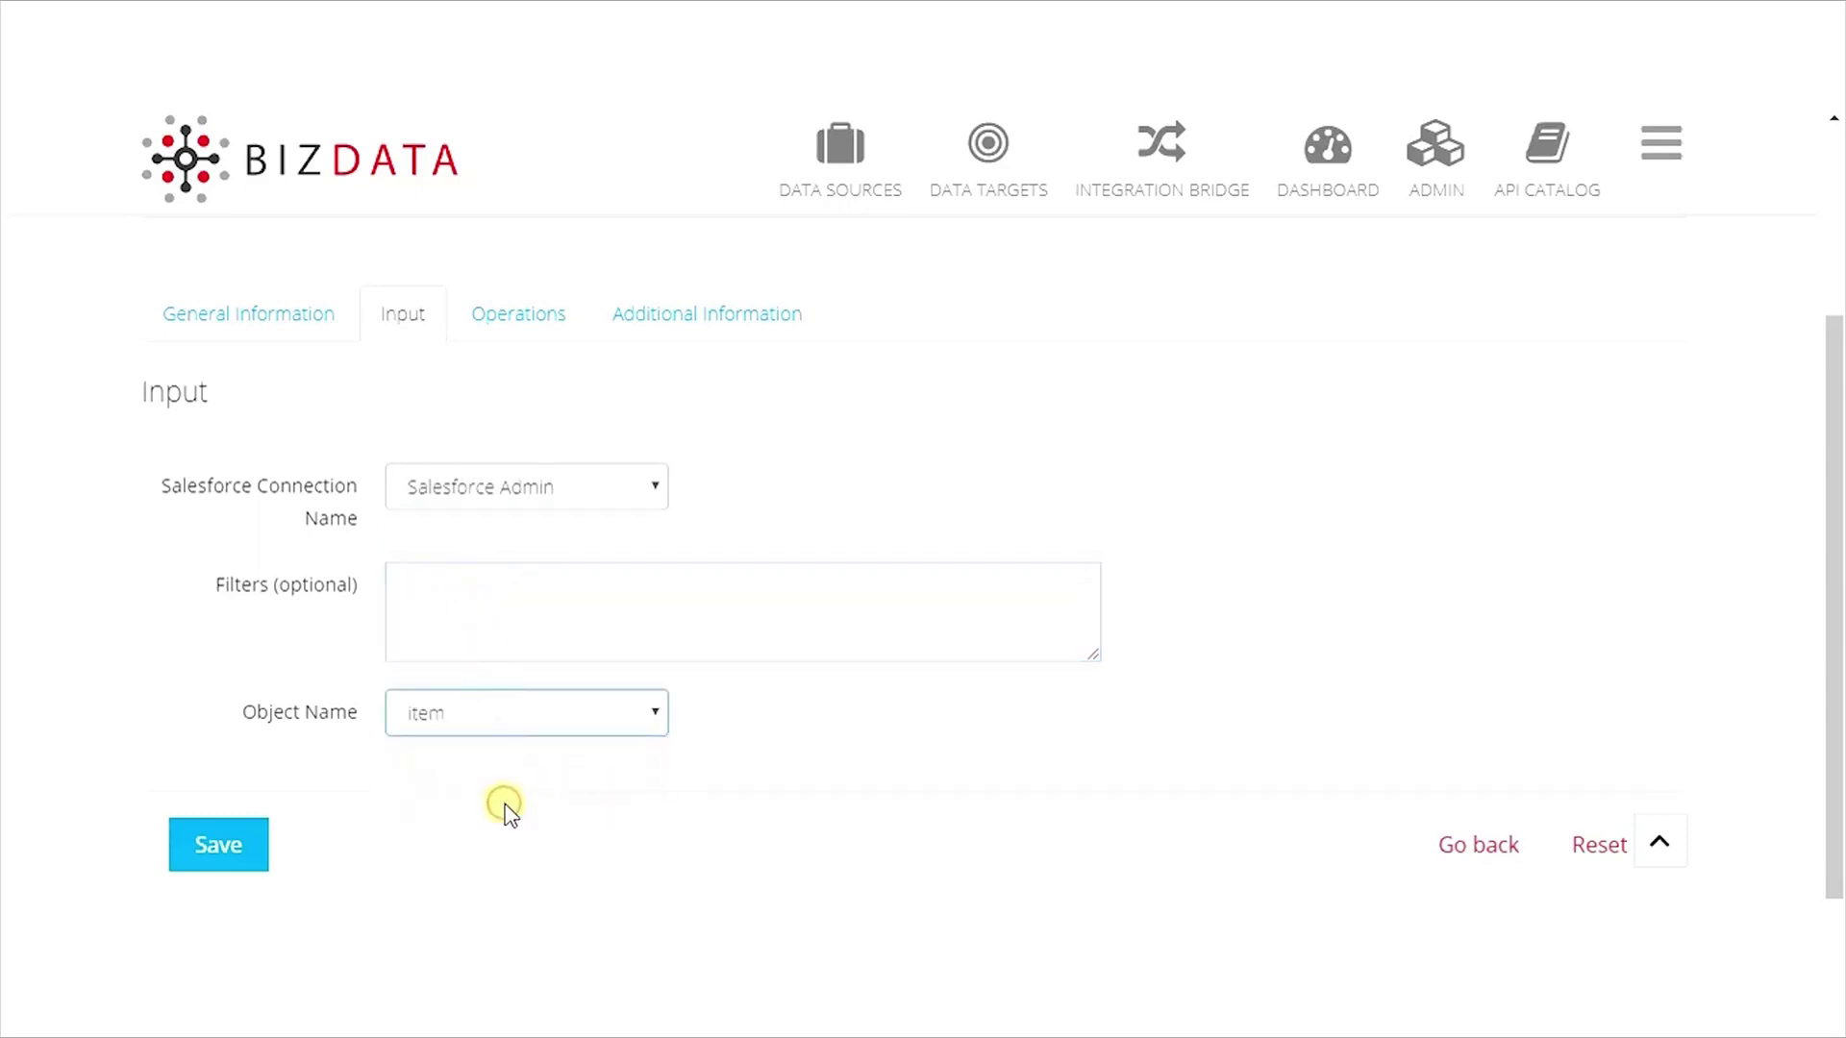
pyautogui.click(529, 333)
pyautogui.scroll(-3, 532, 336)
pyautogui.click(219, 812)
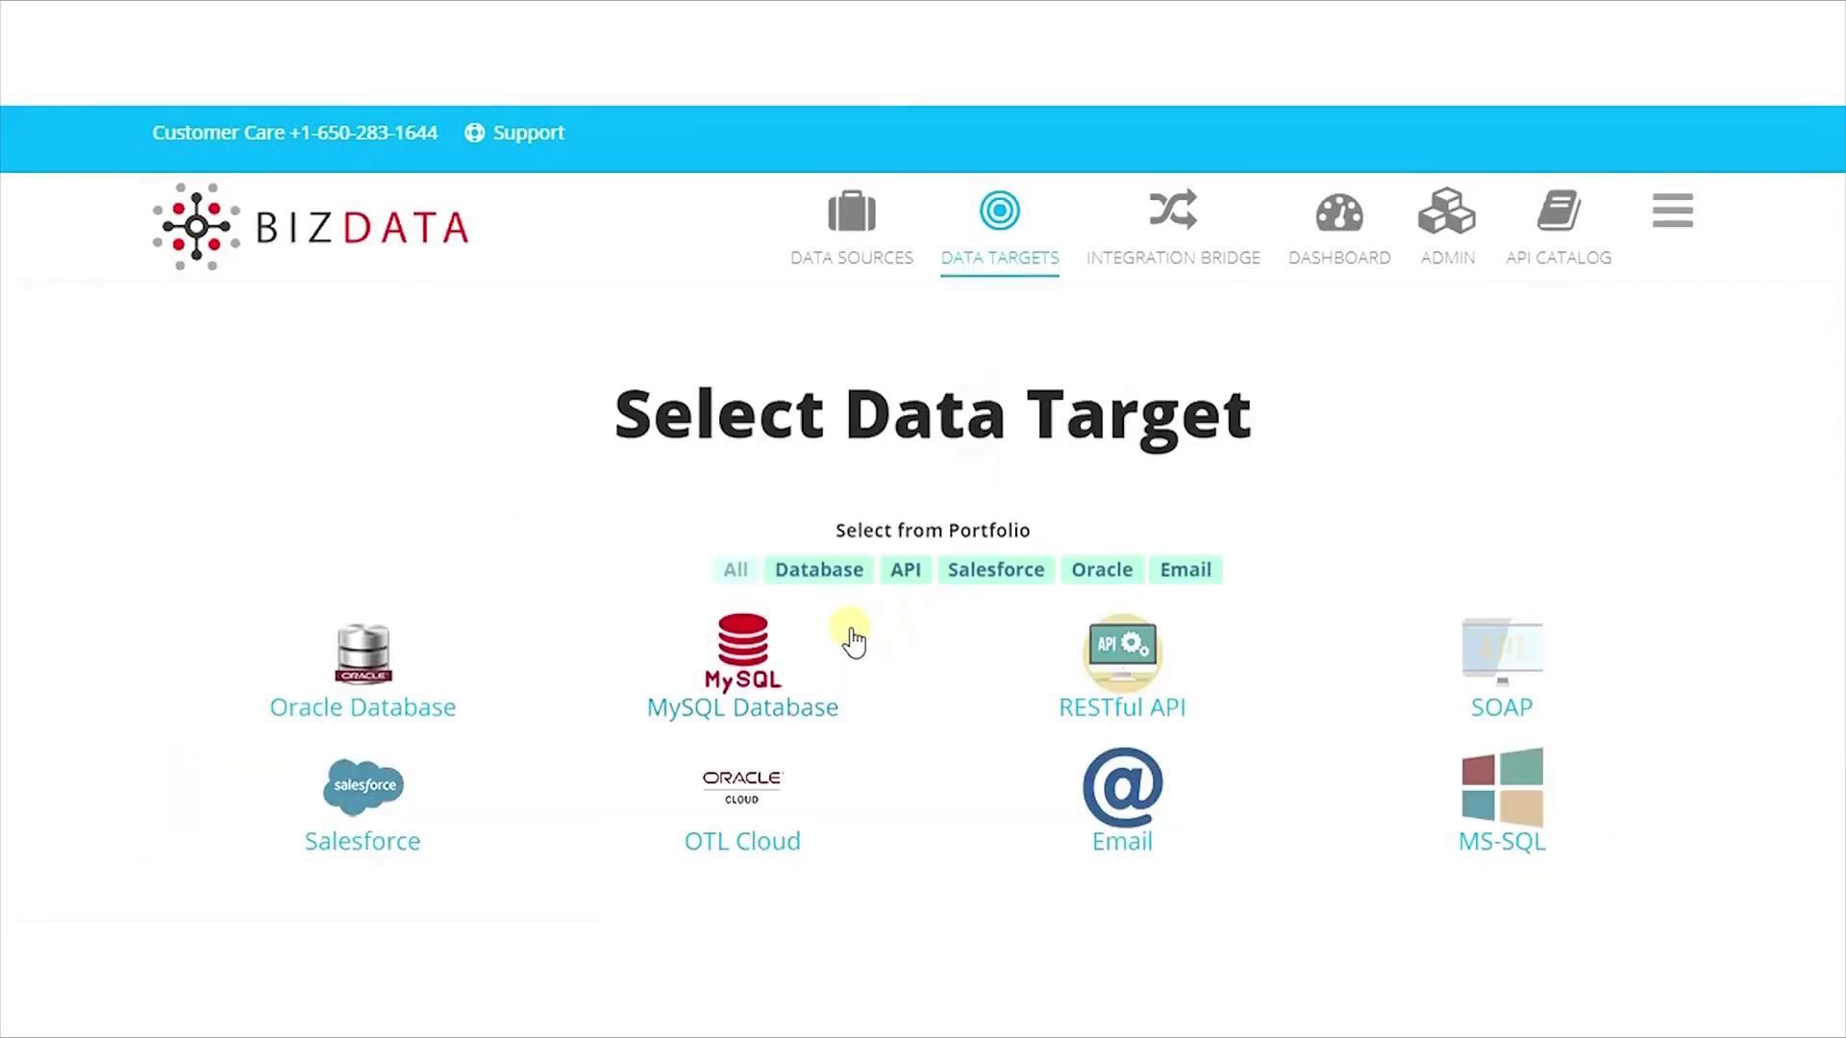
# Create a new SOAP target named soap_item using the POST method
pyautogui.click(1496, 660)
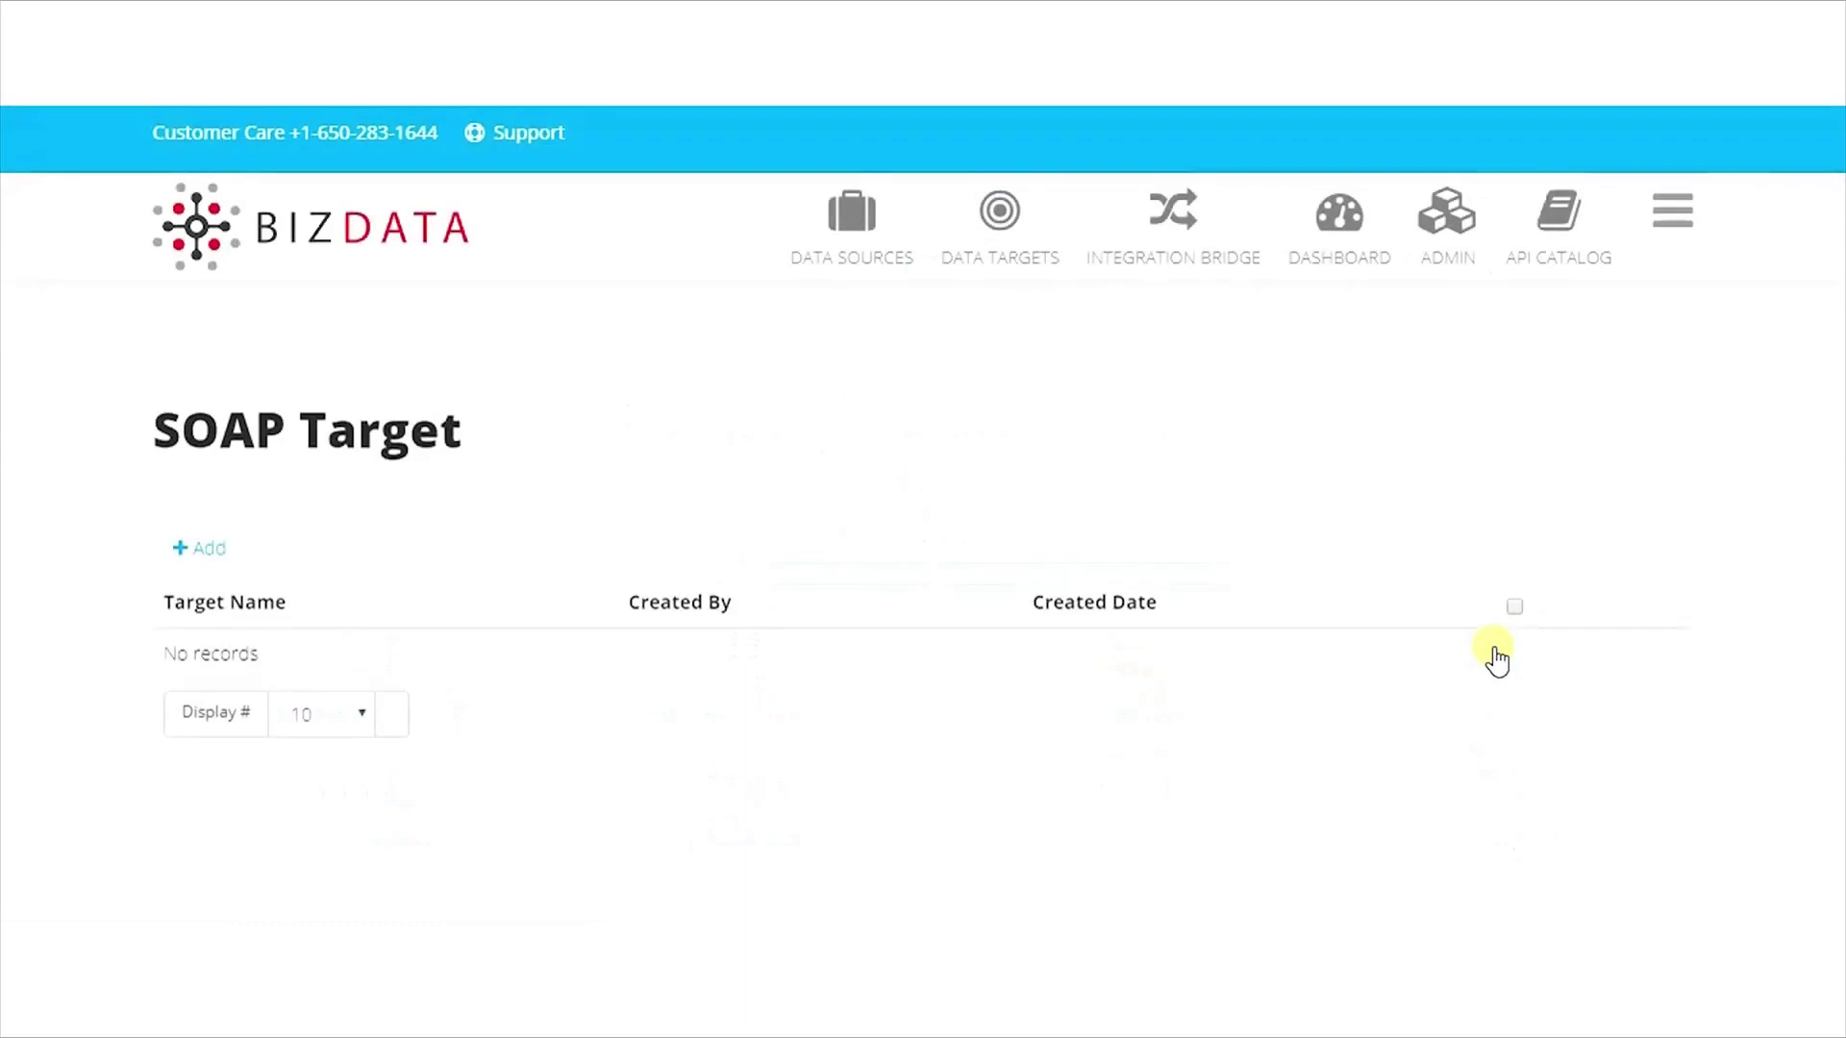
pyautogui.click(186, 566)
pyautogui.write('soap_item')
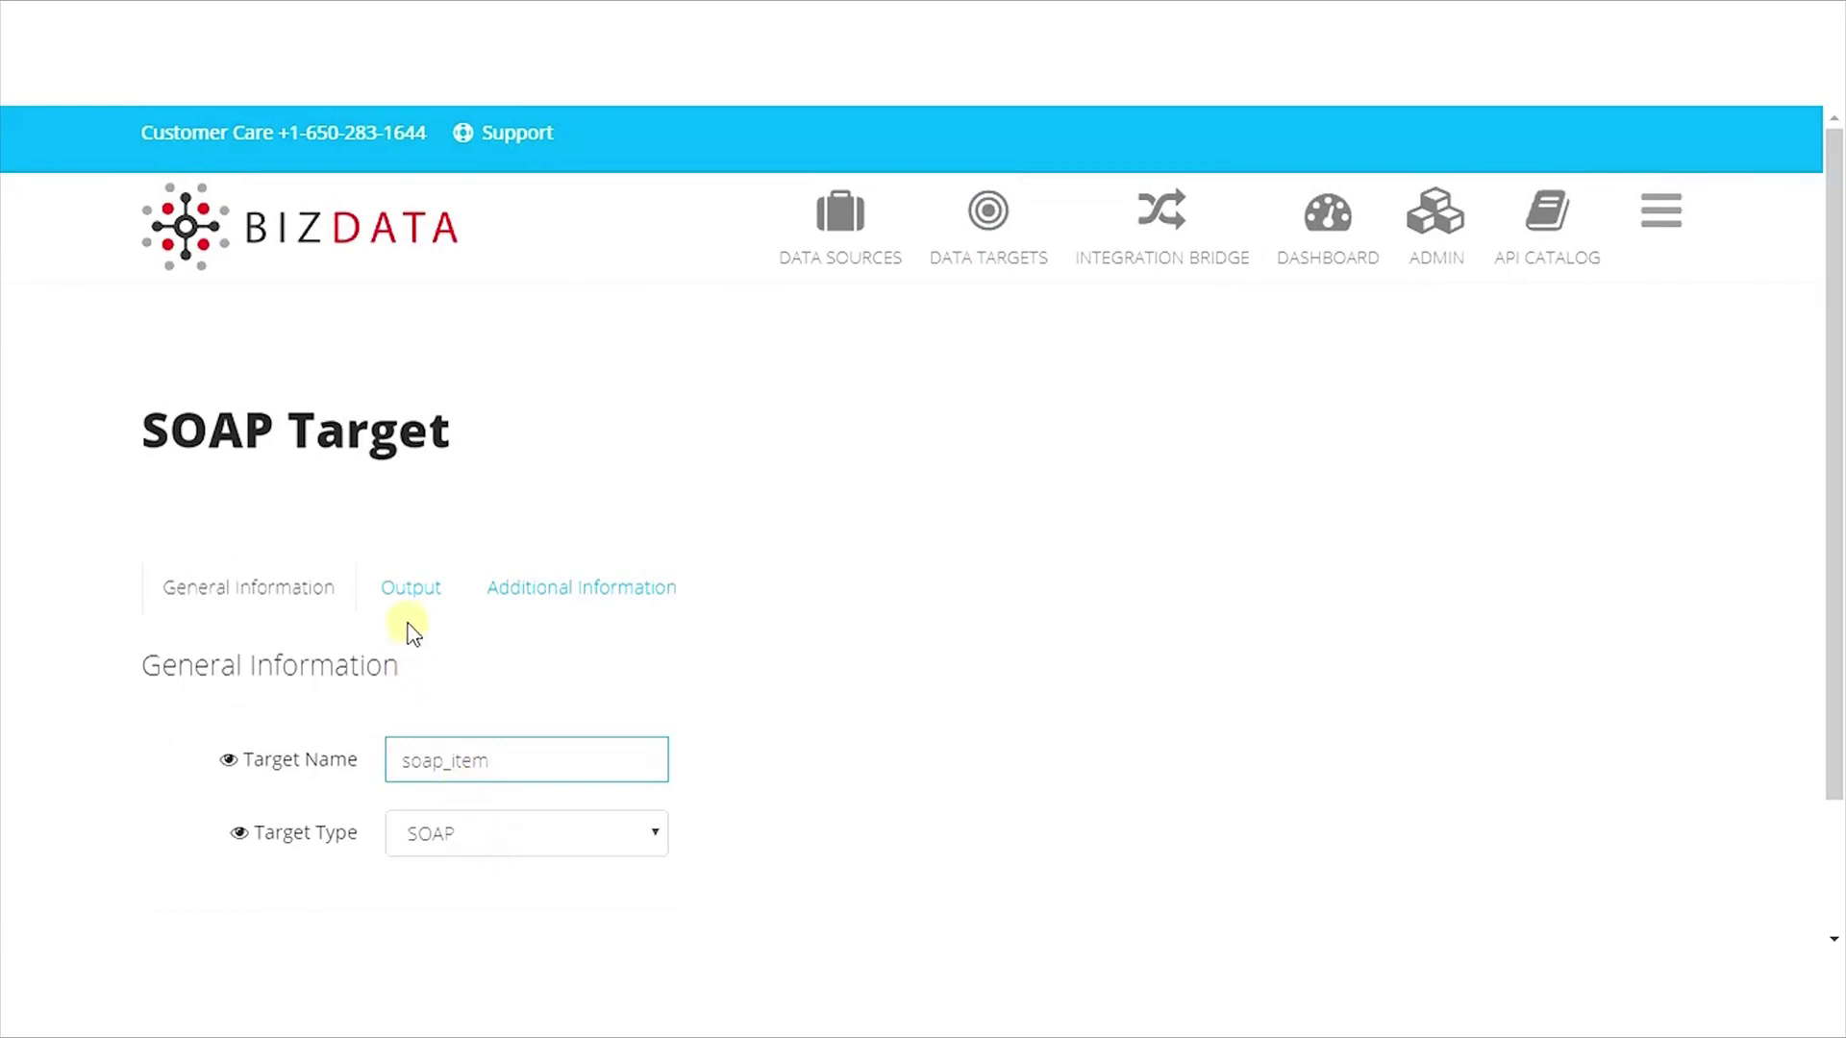
pyautogui.click(413, 589)
pyautogui.click(529, 441)
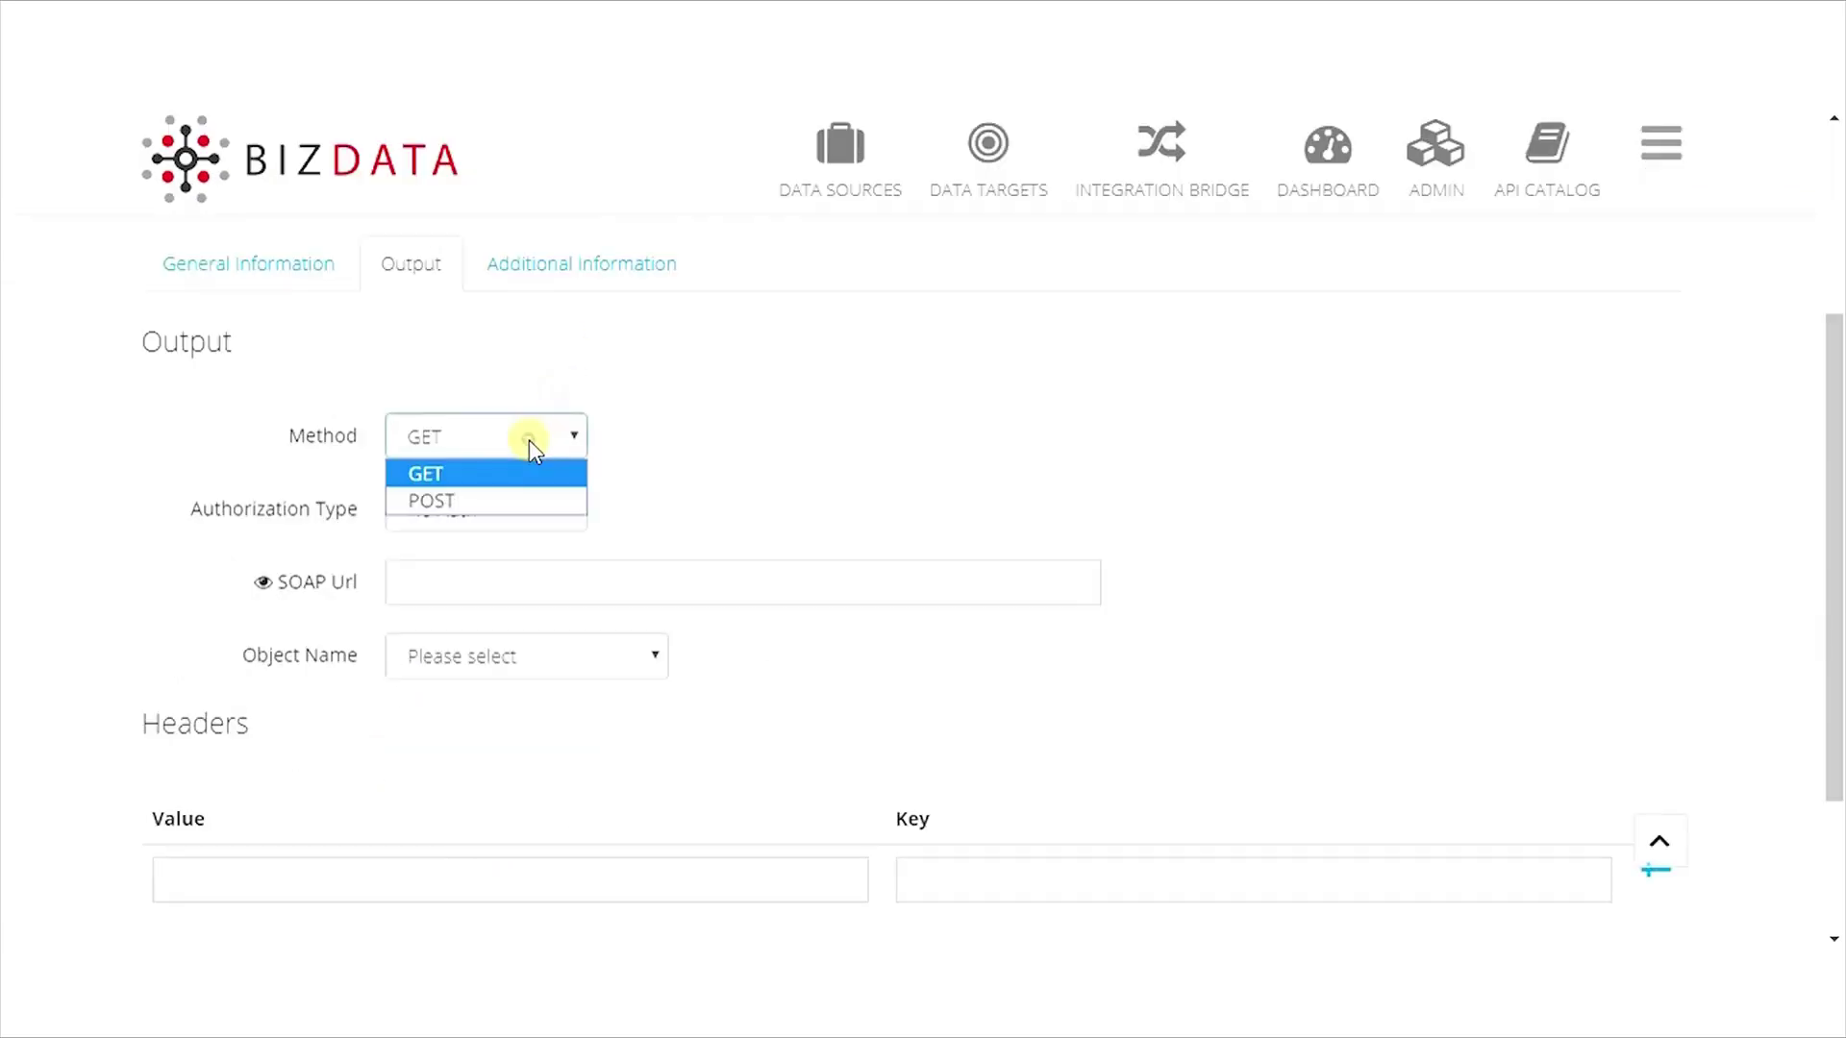
pyautogui.click(493, 502)
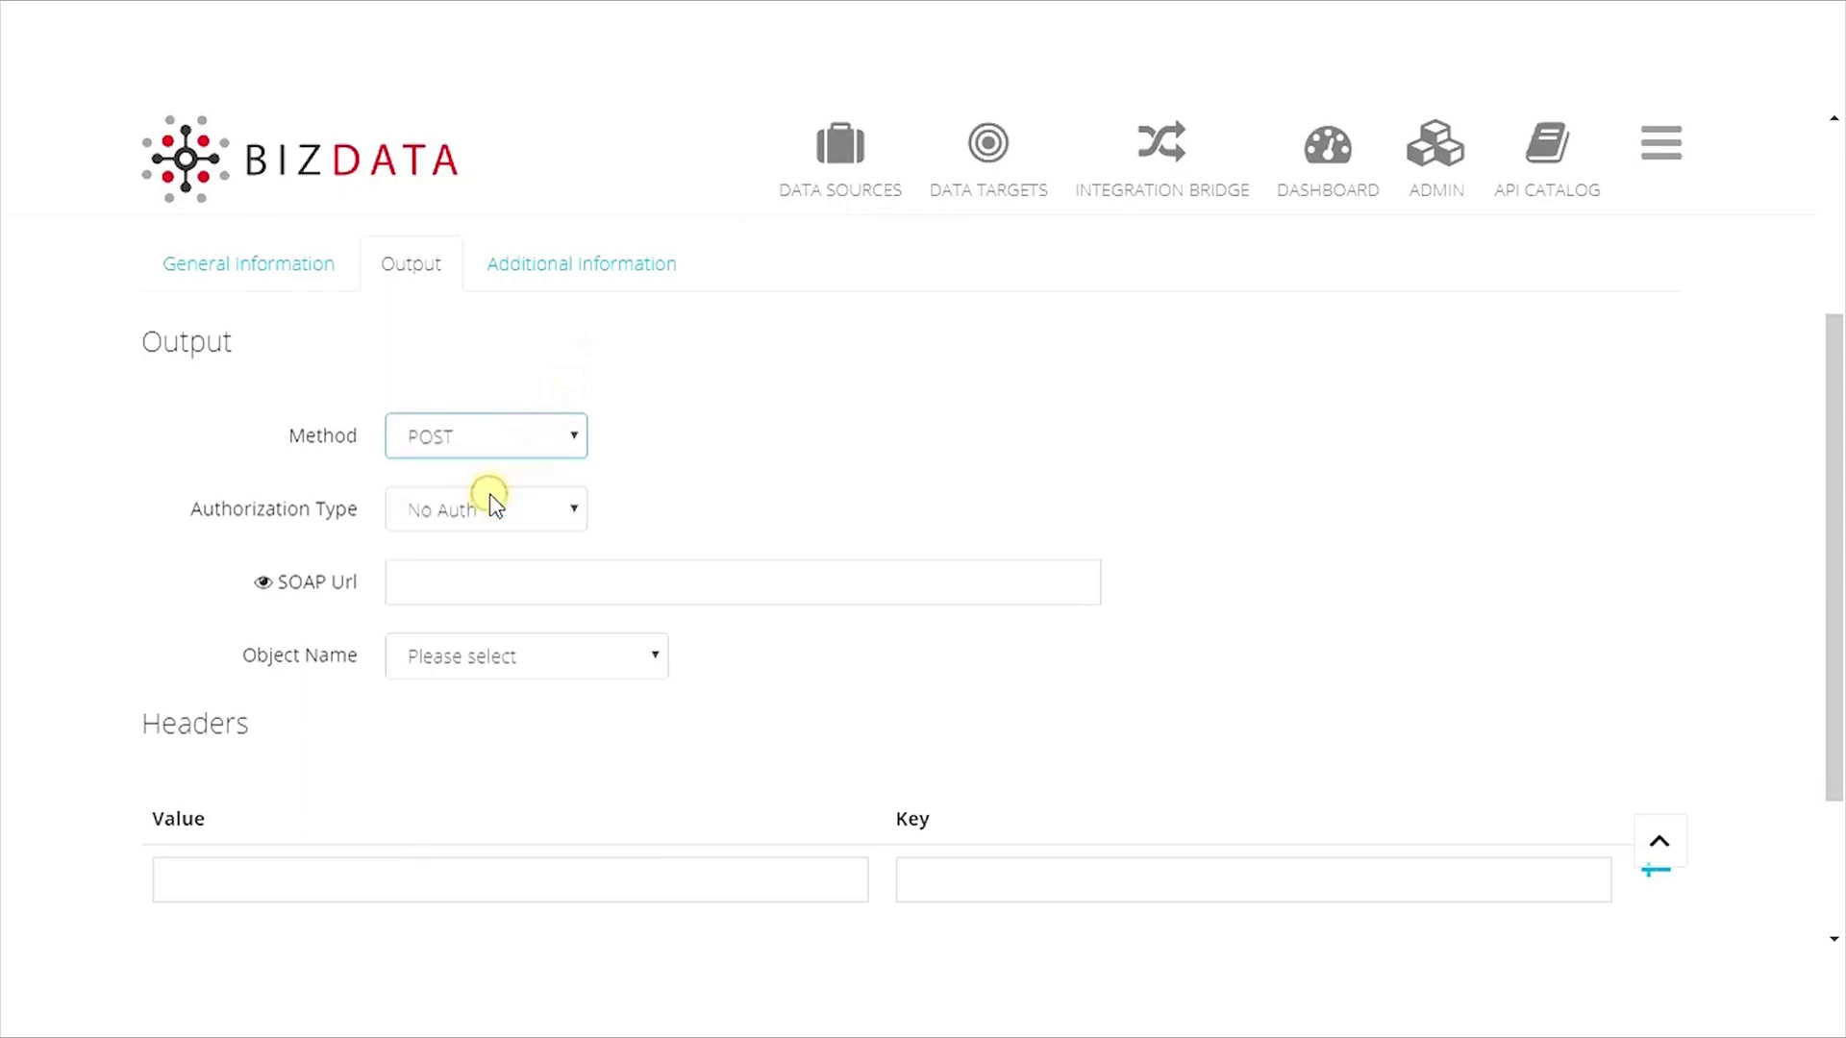
# Set Basic Auth, fill in the user name, password and SOAP URL, and save
pyautogui.click(490, 511)
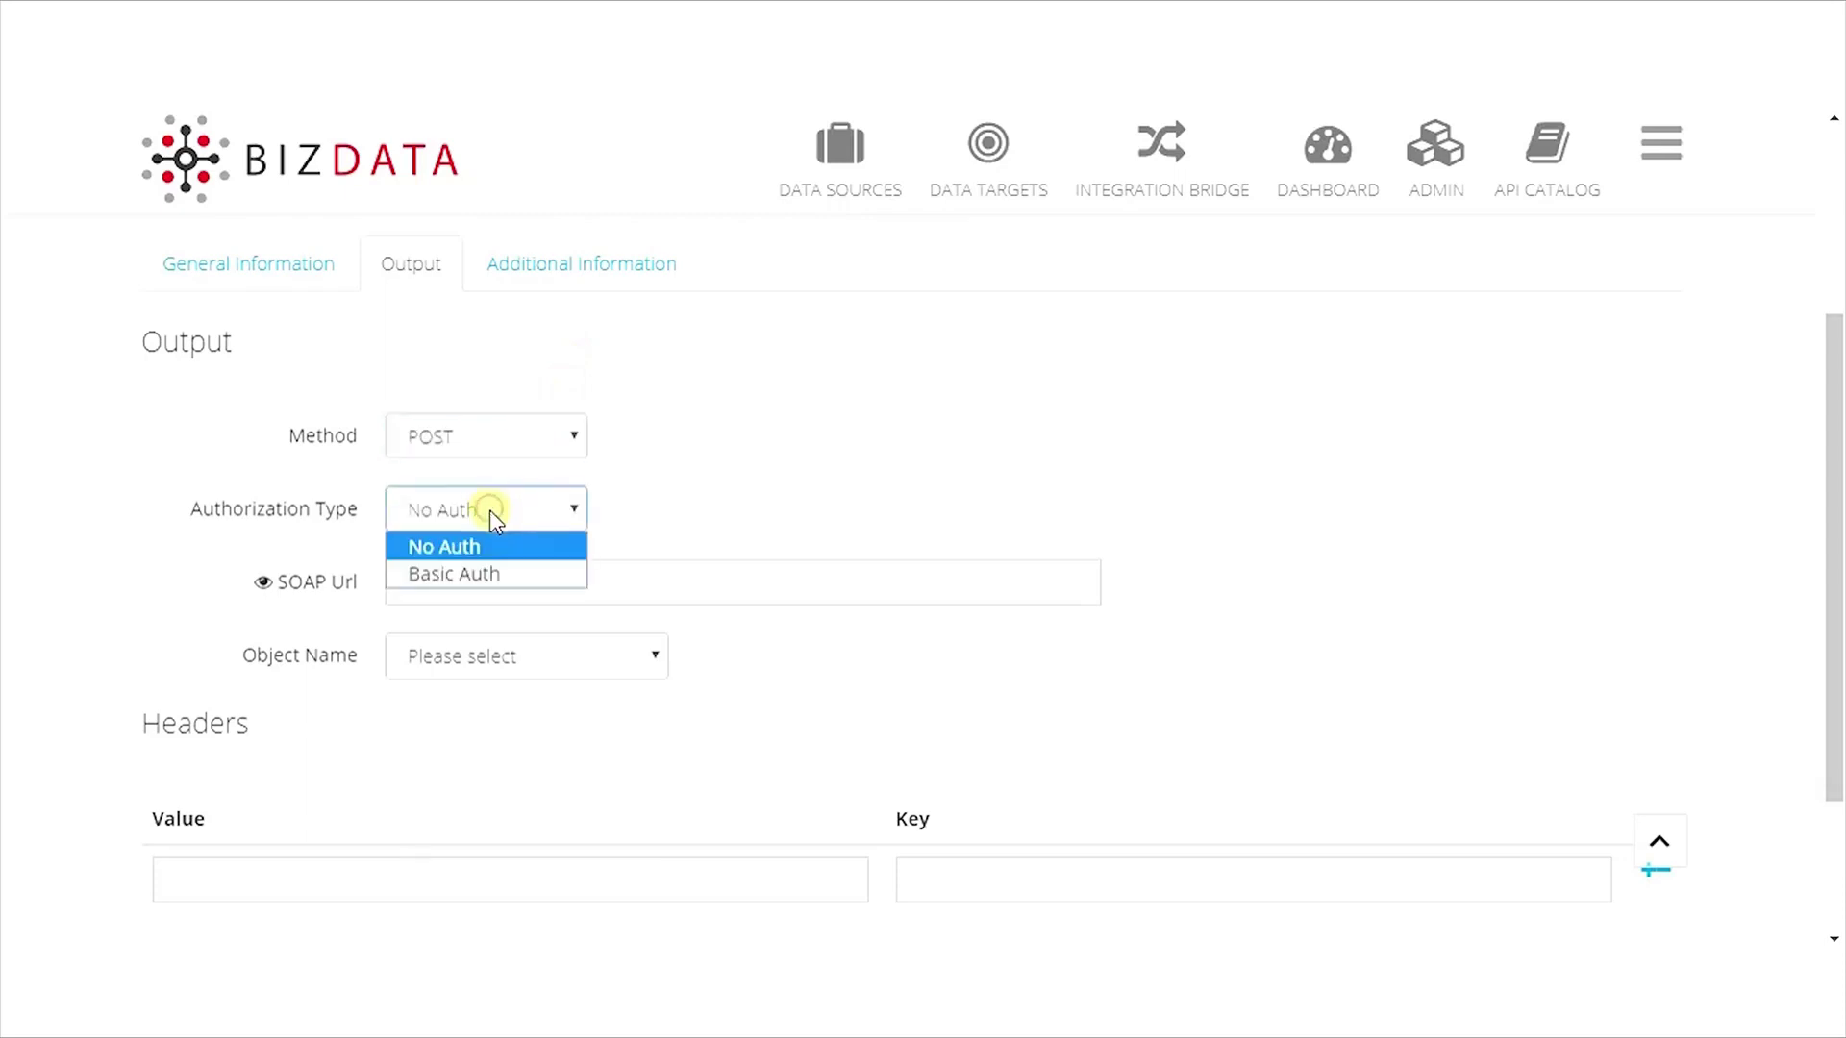
pyautogui.click(485, 574)
pyautogui.click(412, 581)
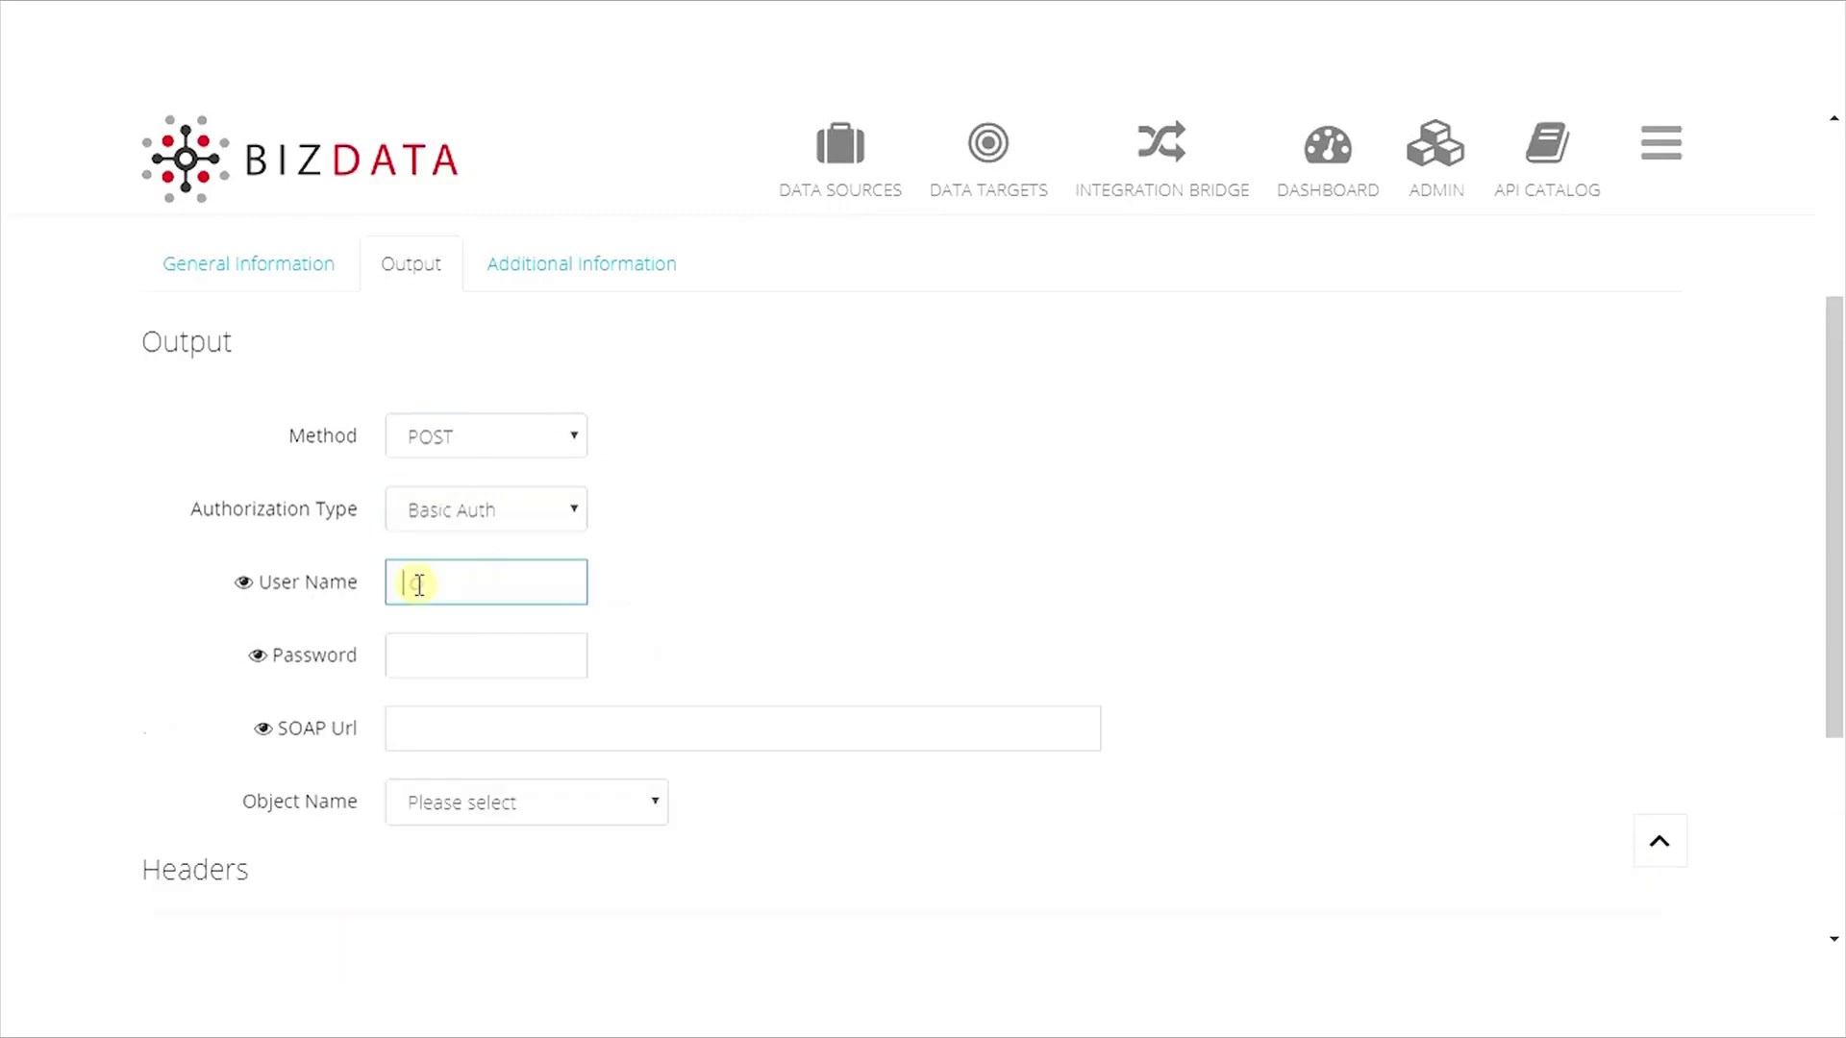
pyautogui.press('Tab')
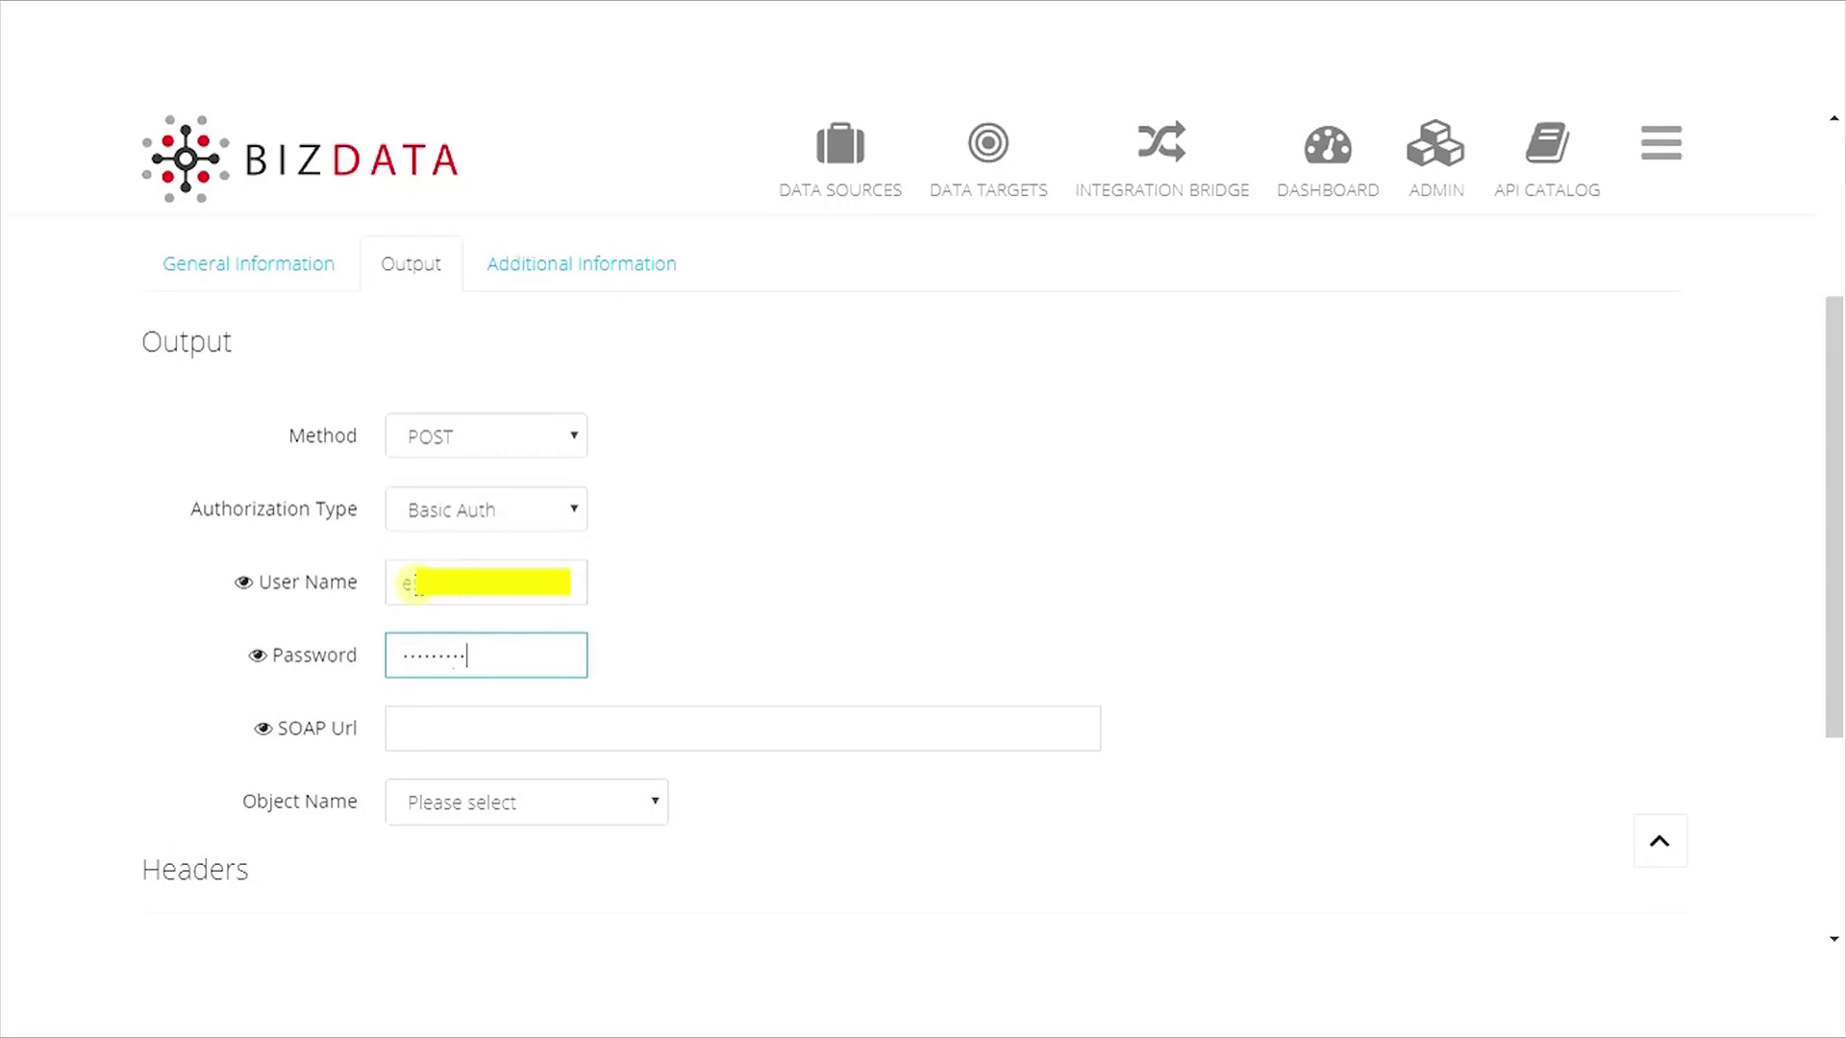
pyautogui.press('Tab')
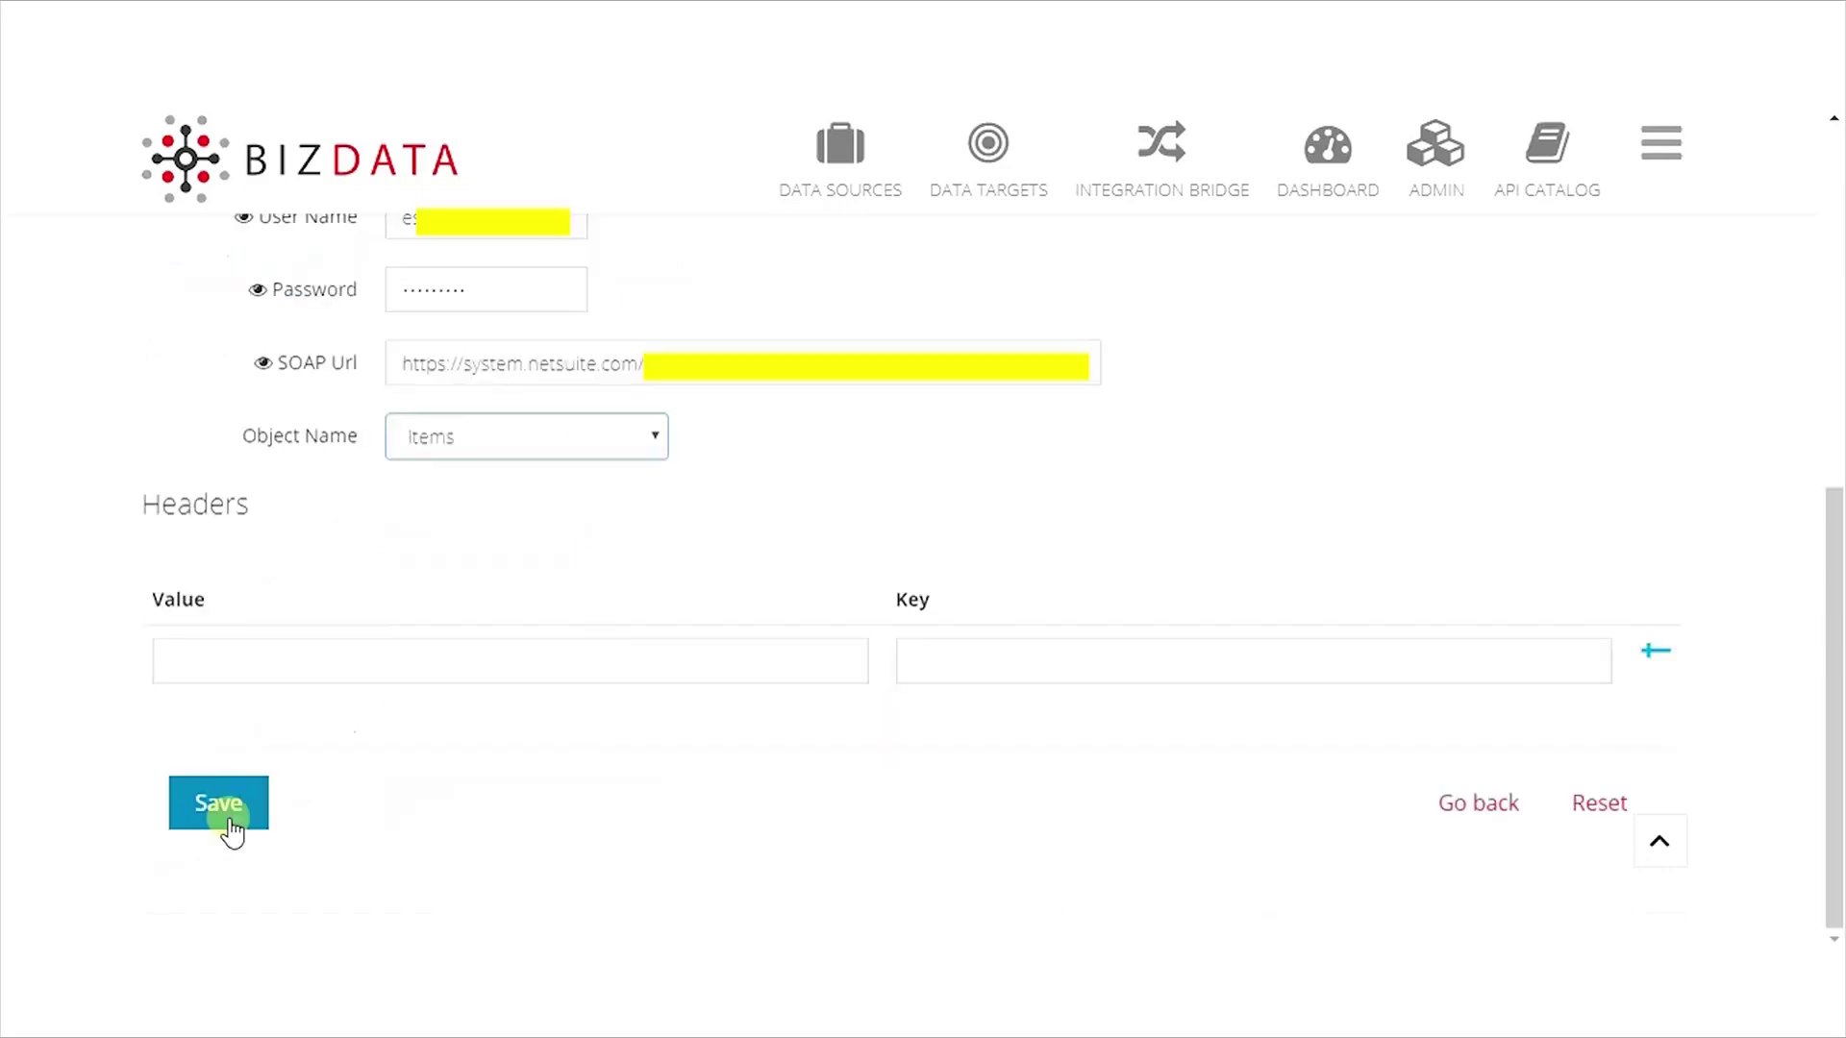
pyautogui.click(227, 816)
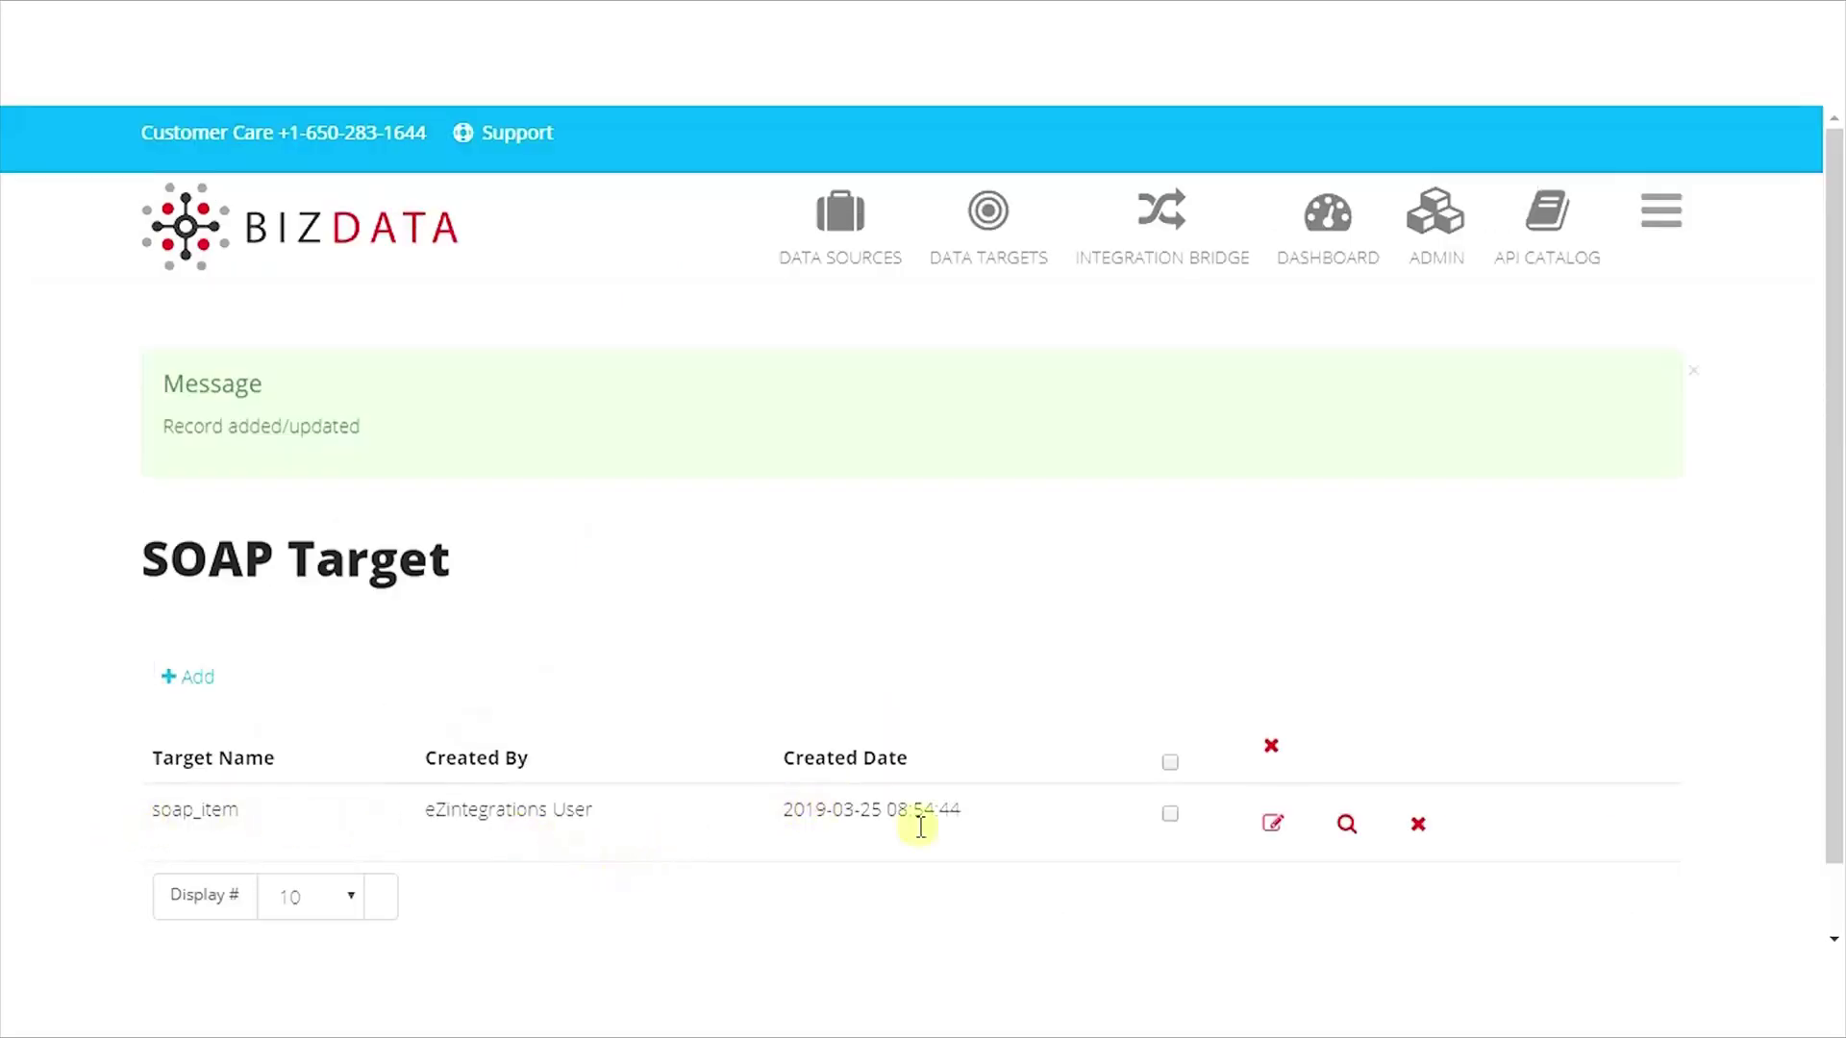
# Start a new integration bridge named sfdctonetsuite_integration
pyautogui.click(1169, 241)
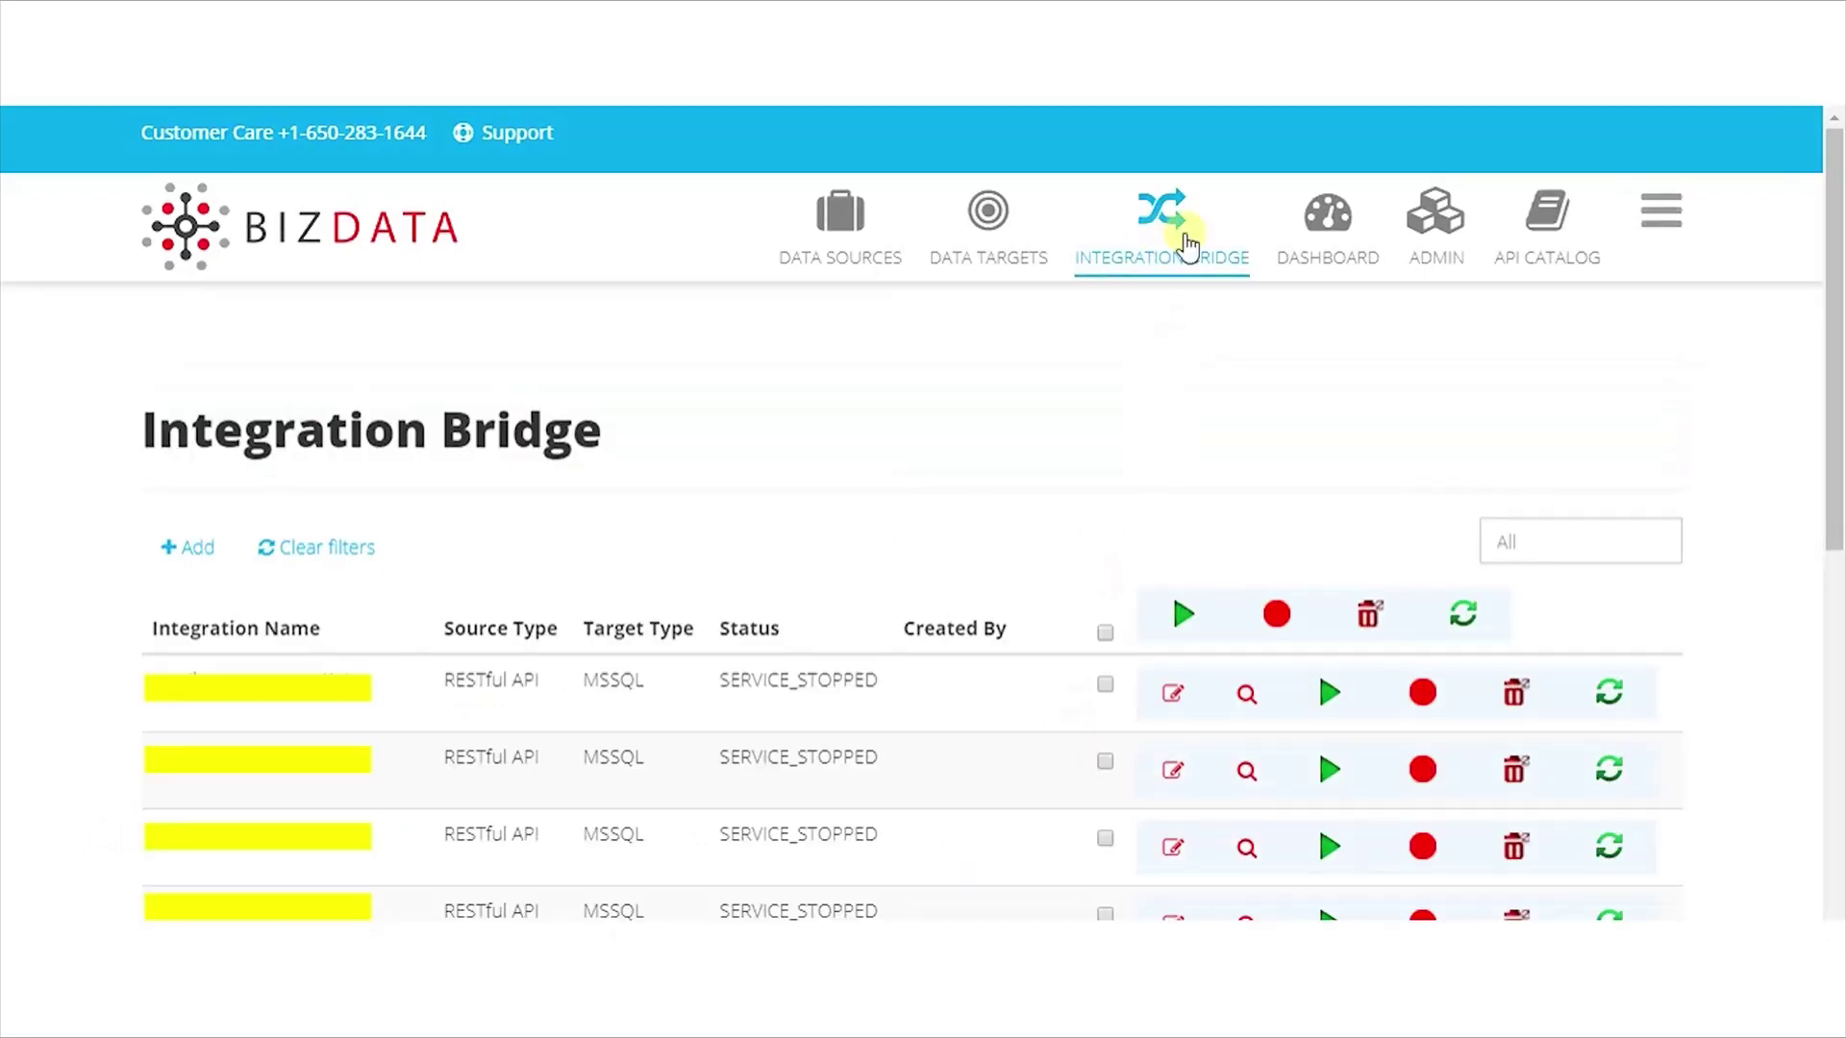
pyautogui.click(197, 550)
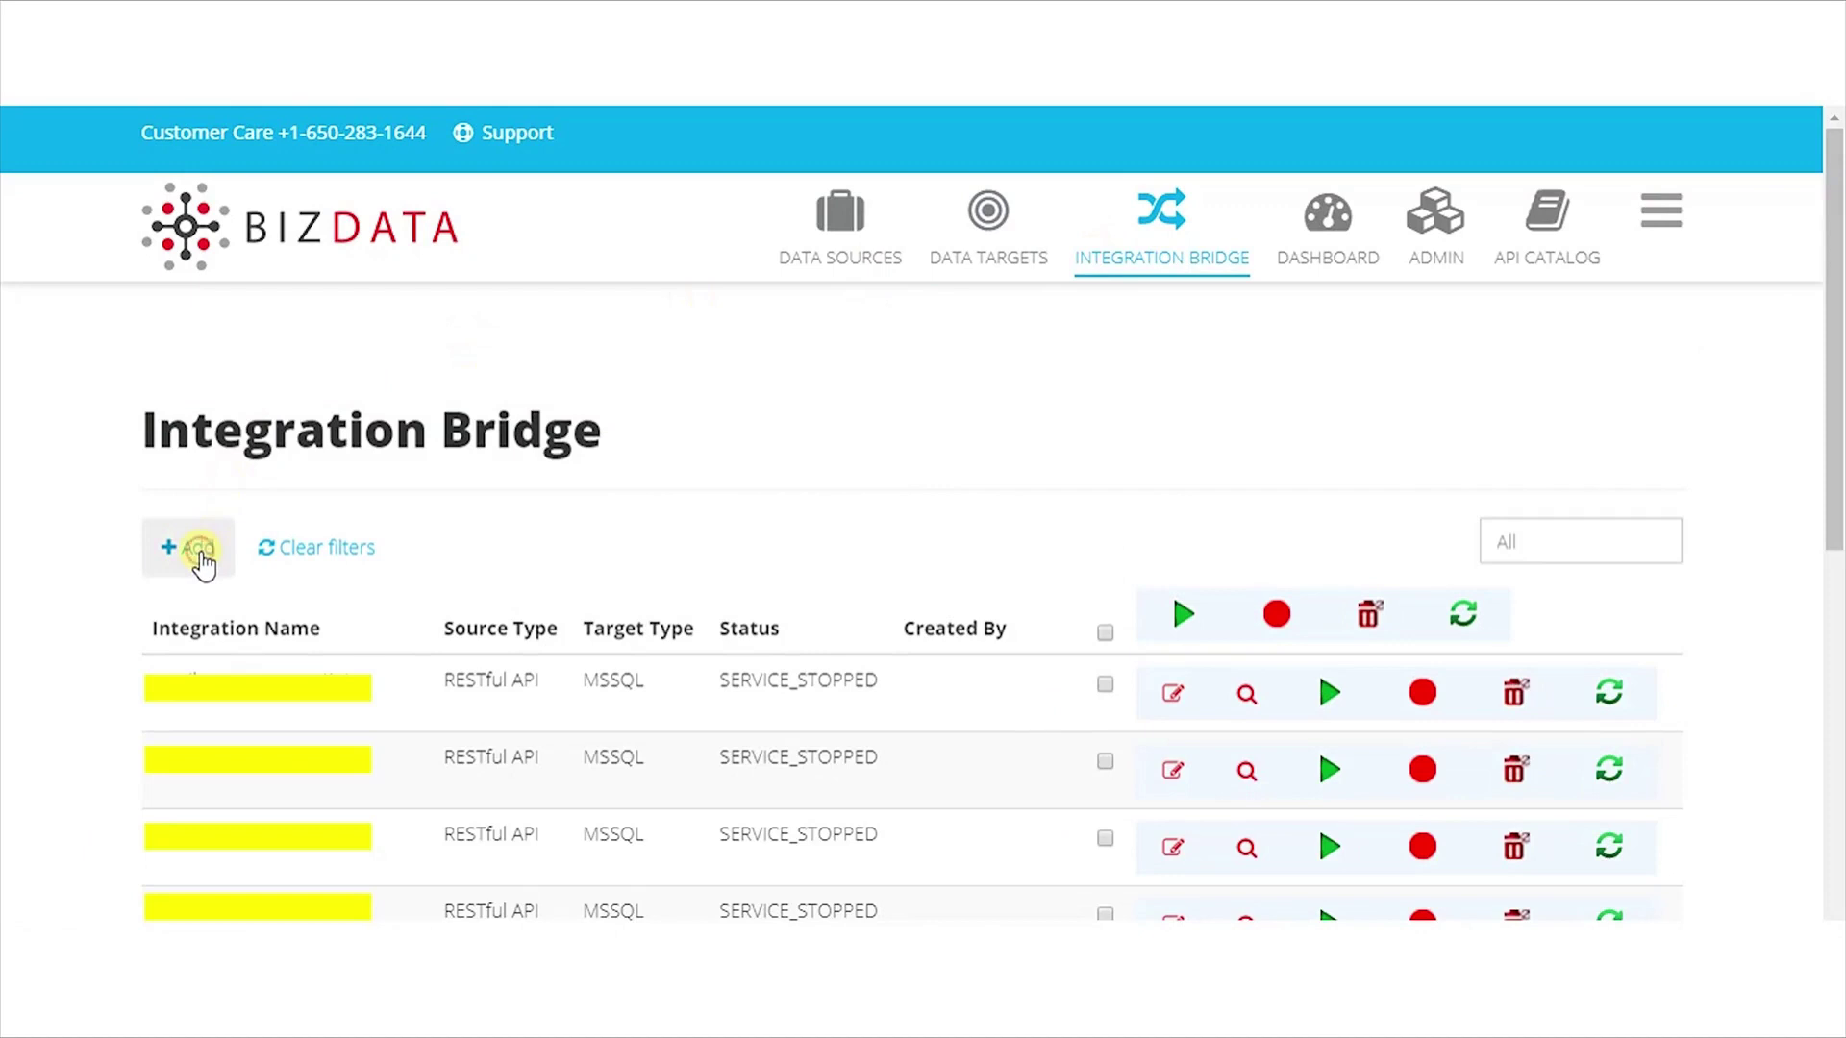
pyautogui.click(199, 555)
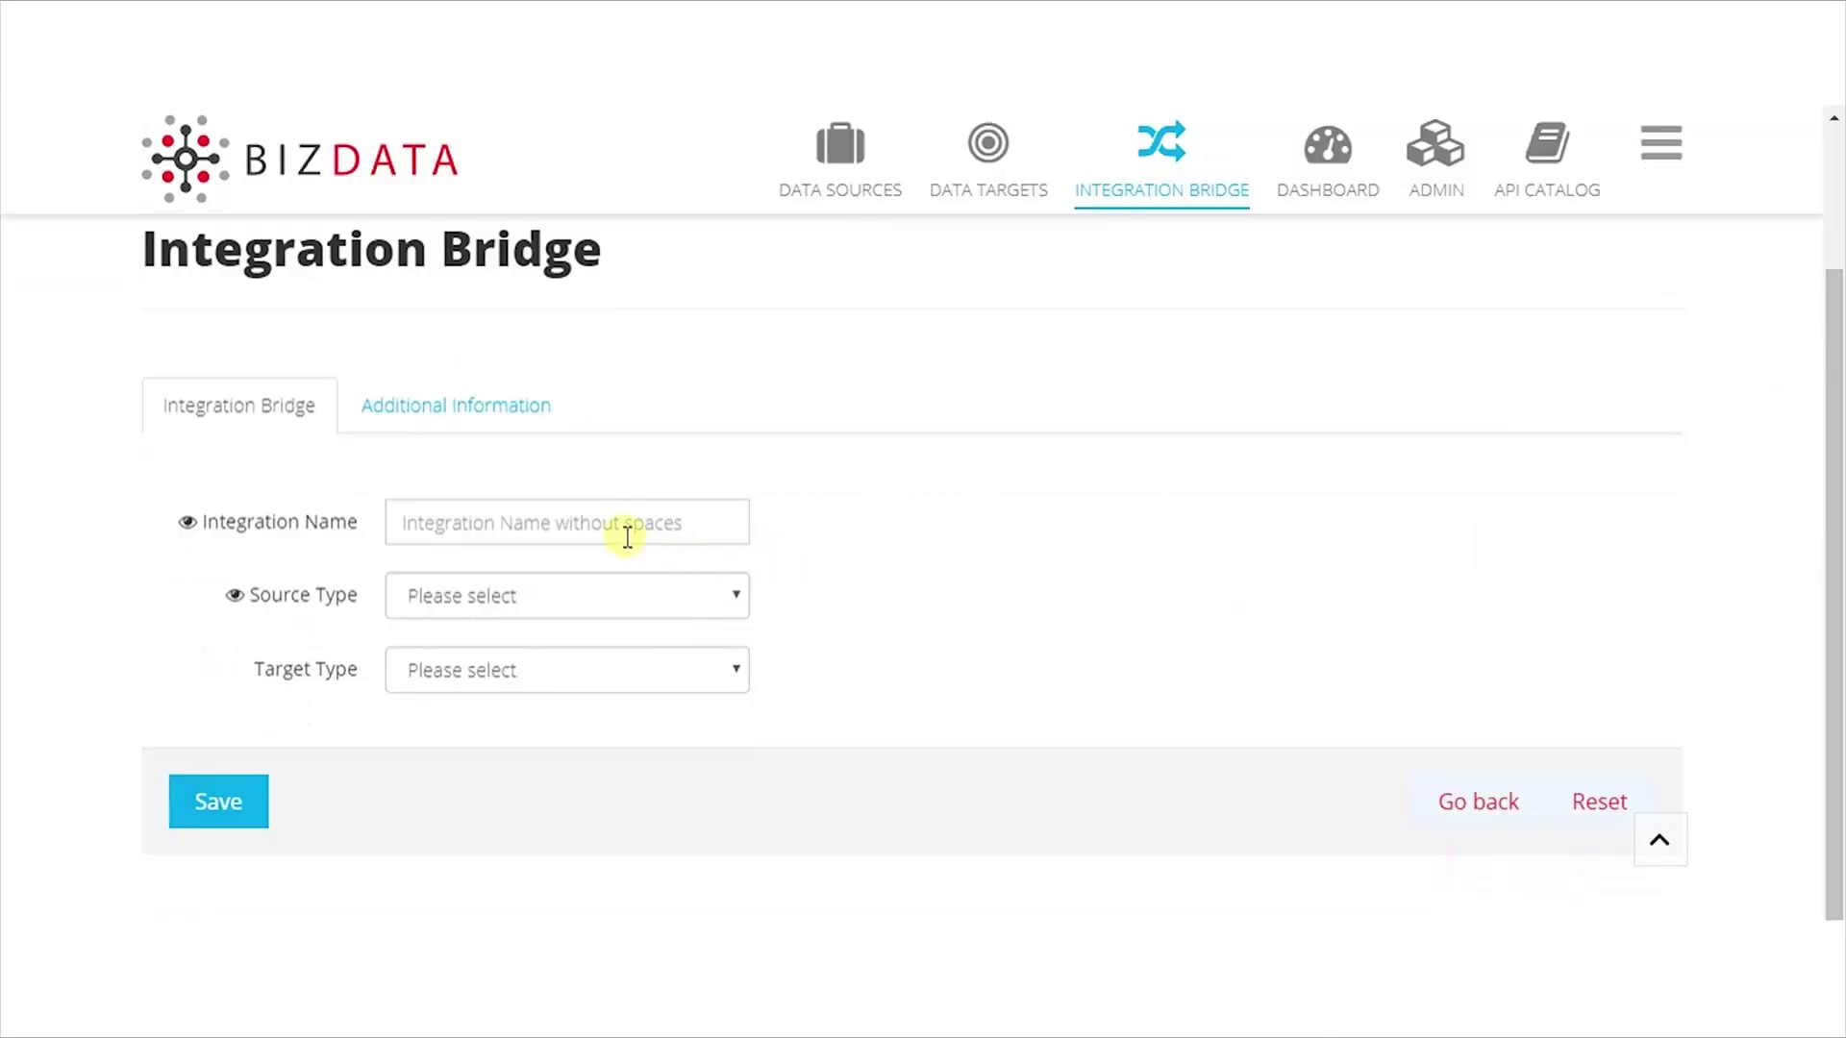
pyautogui.click(625, 536)
pyautogui.write('sfdcto')
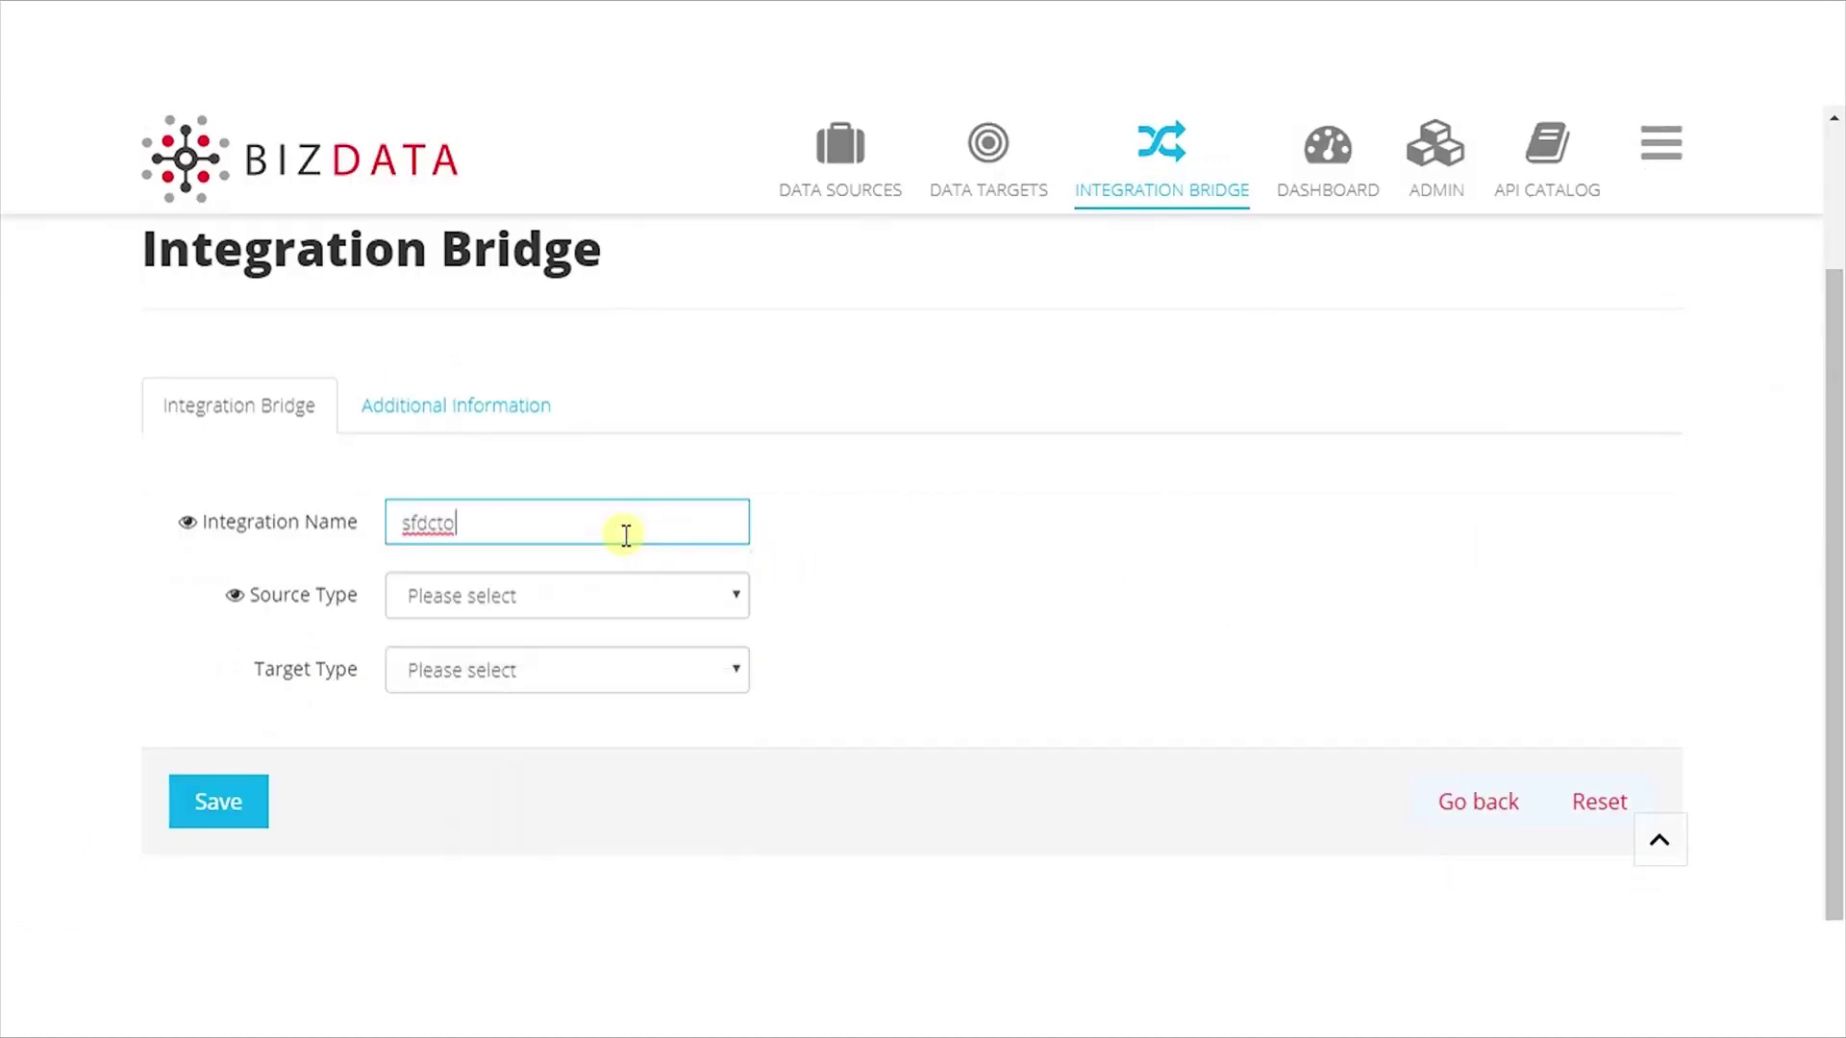
pyautogui.write('netsuite_integration')
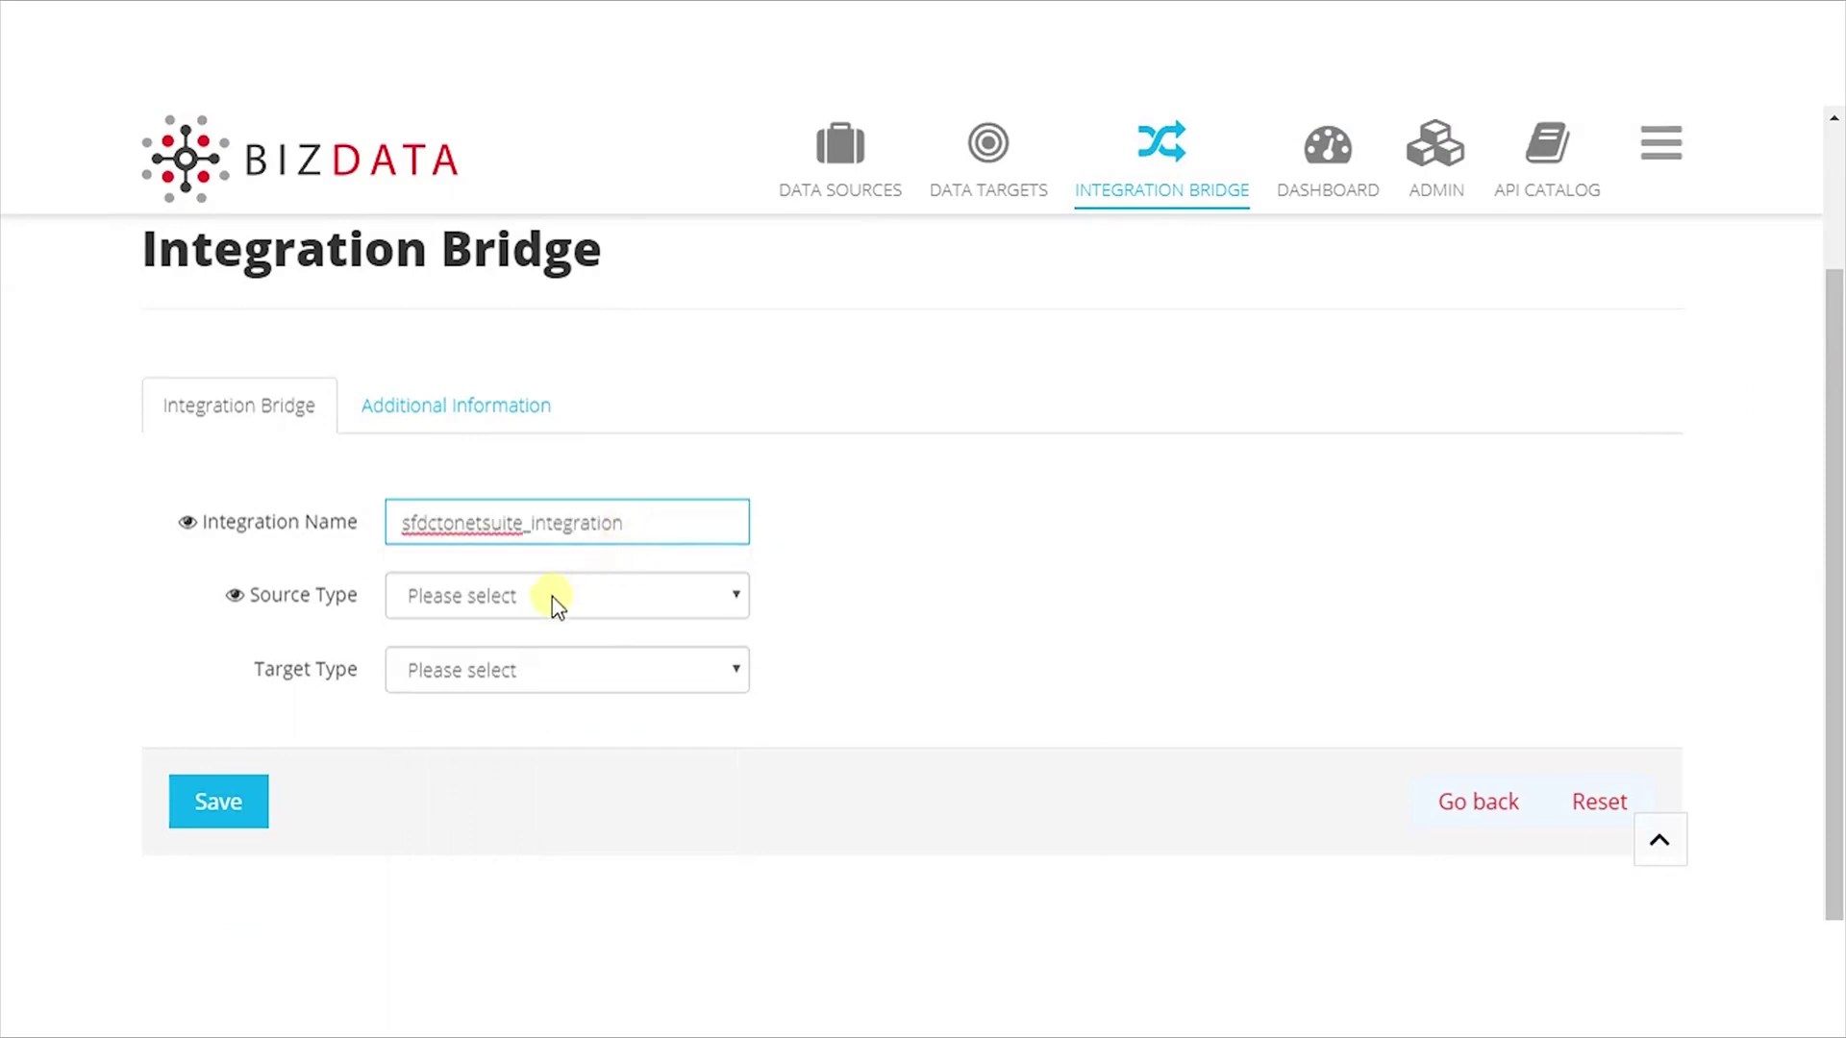
# Set source to Salesforce item_sfdc and target type to SOAP, then scroll to Mapping
pyautogui.click(548, 597)
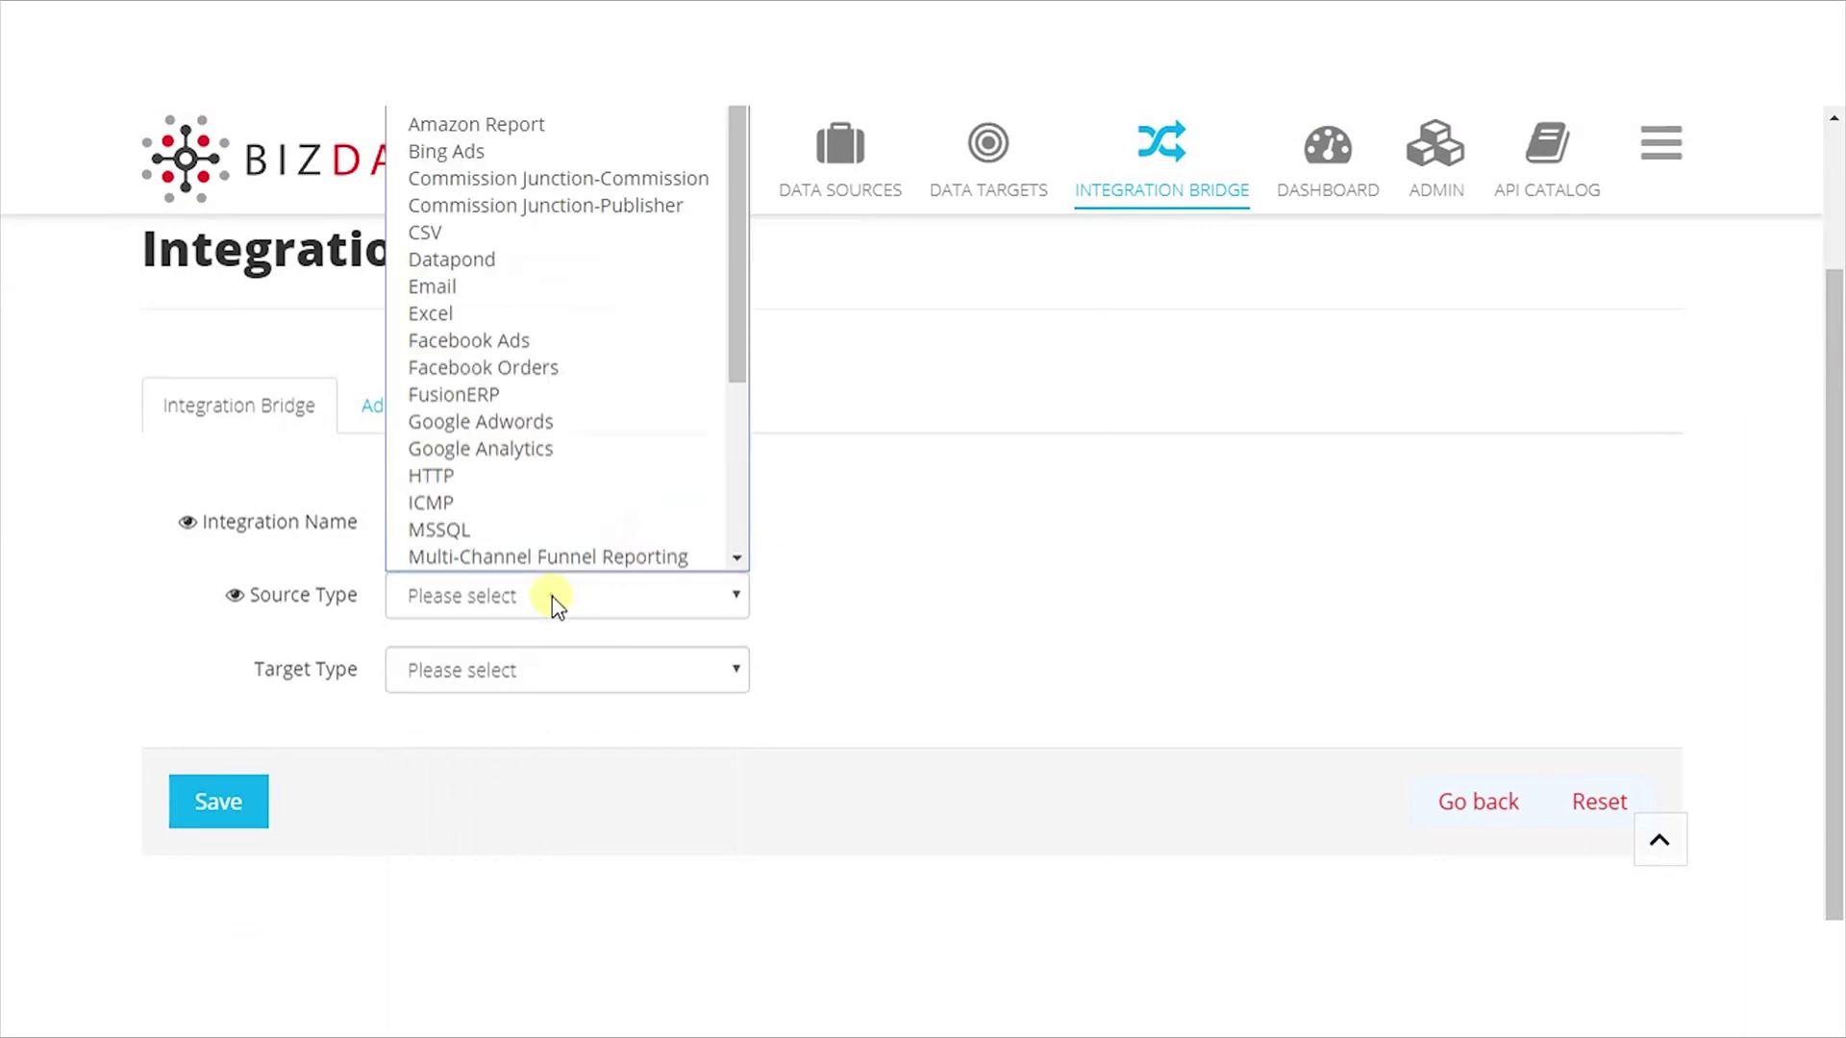
pyautogui.moveTo(734, 321); pyautogui.dragTo(734, 539)
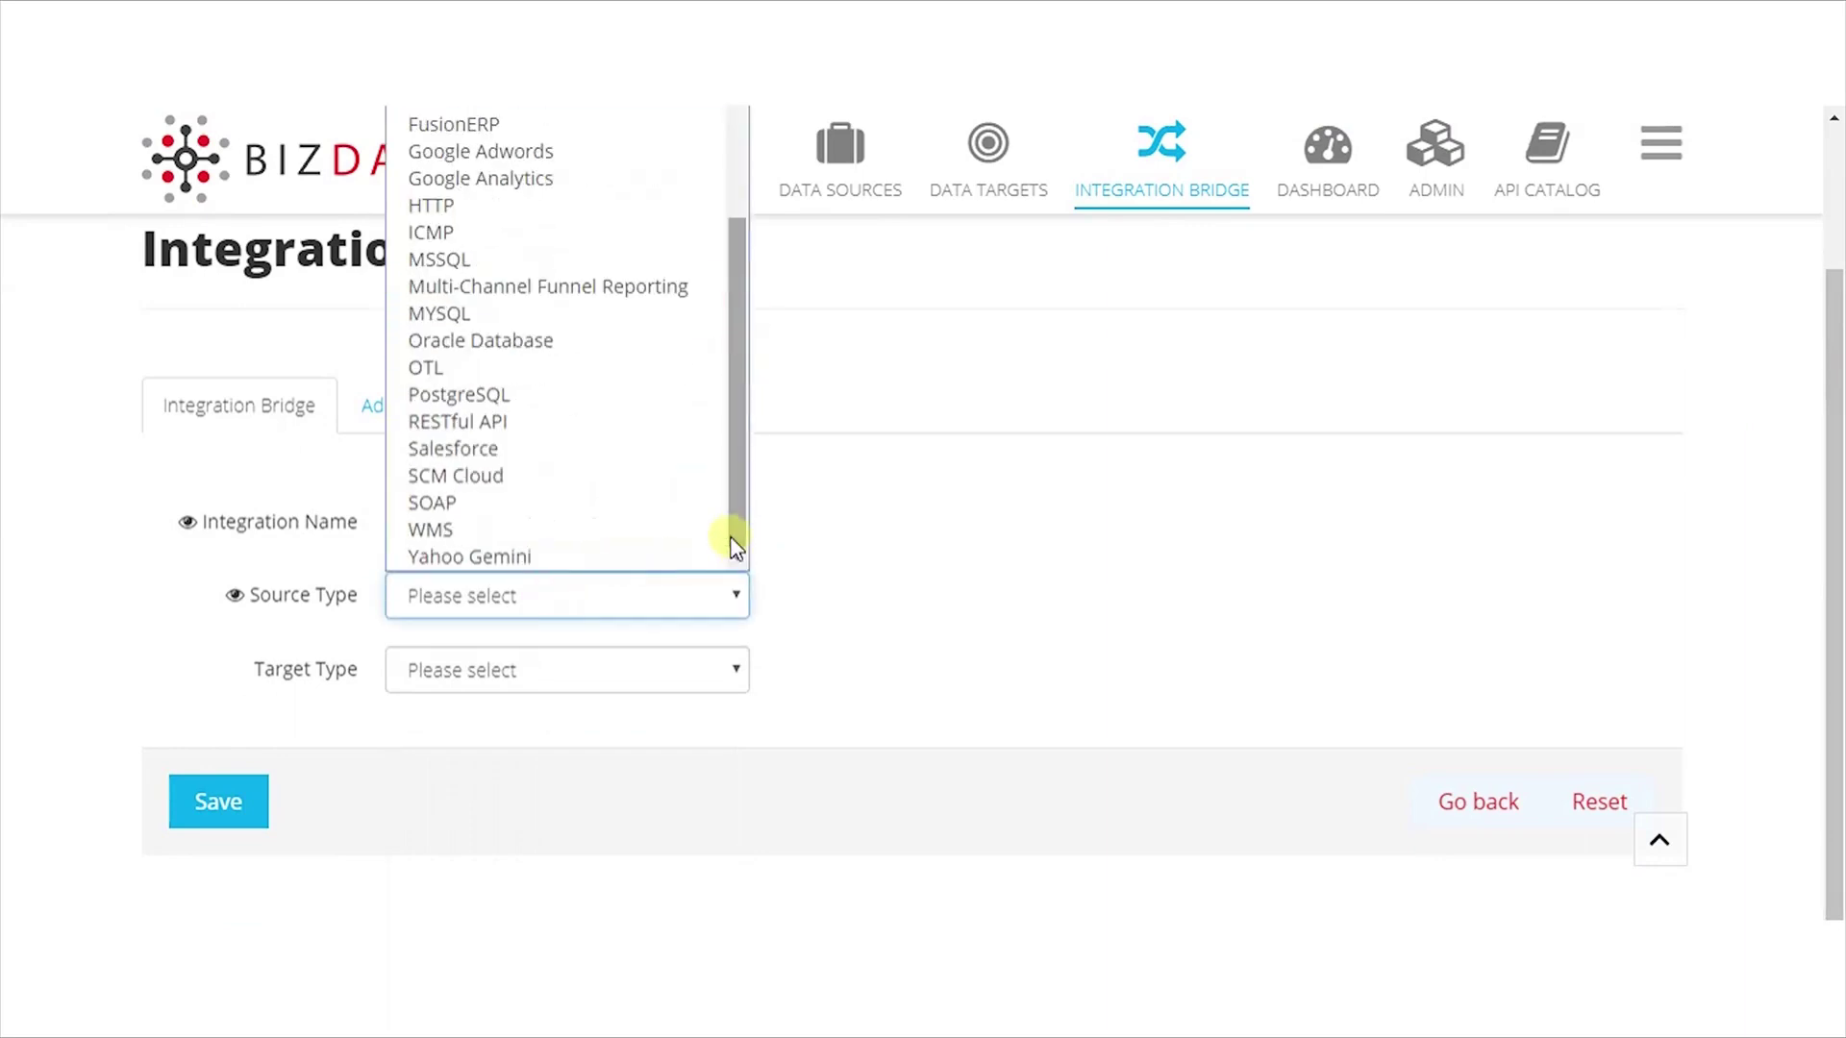
pyautogui.click(481, 461)
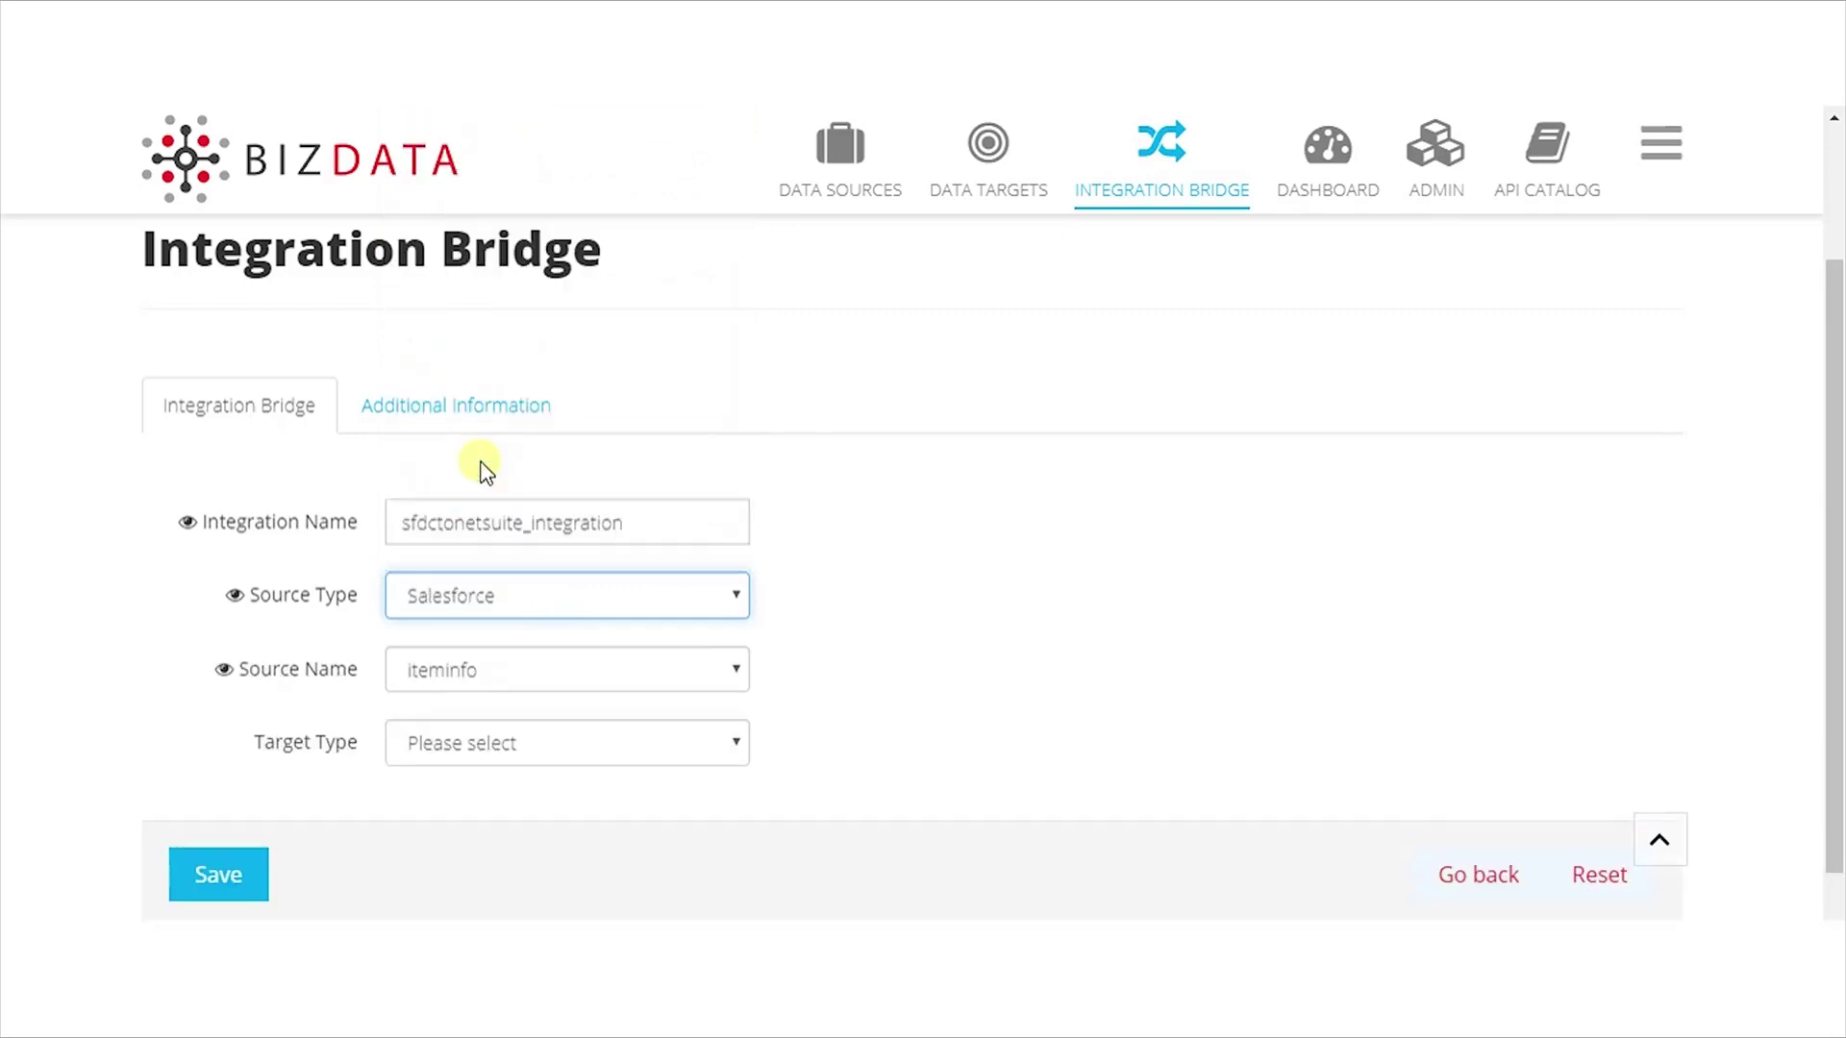
pyautogui.click(478, 678)
pyautogui.click(478, 764)
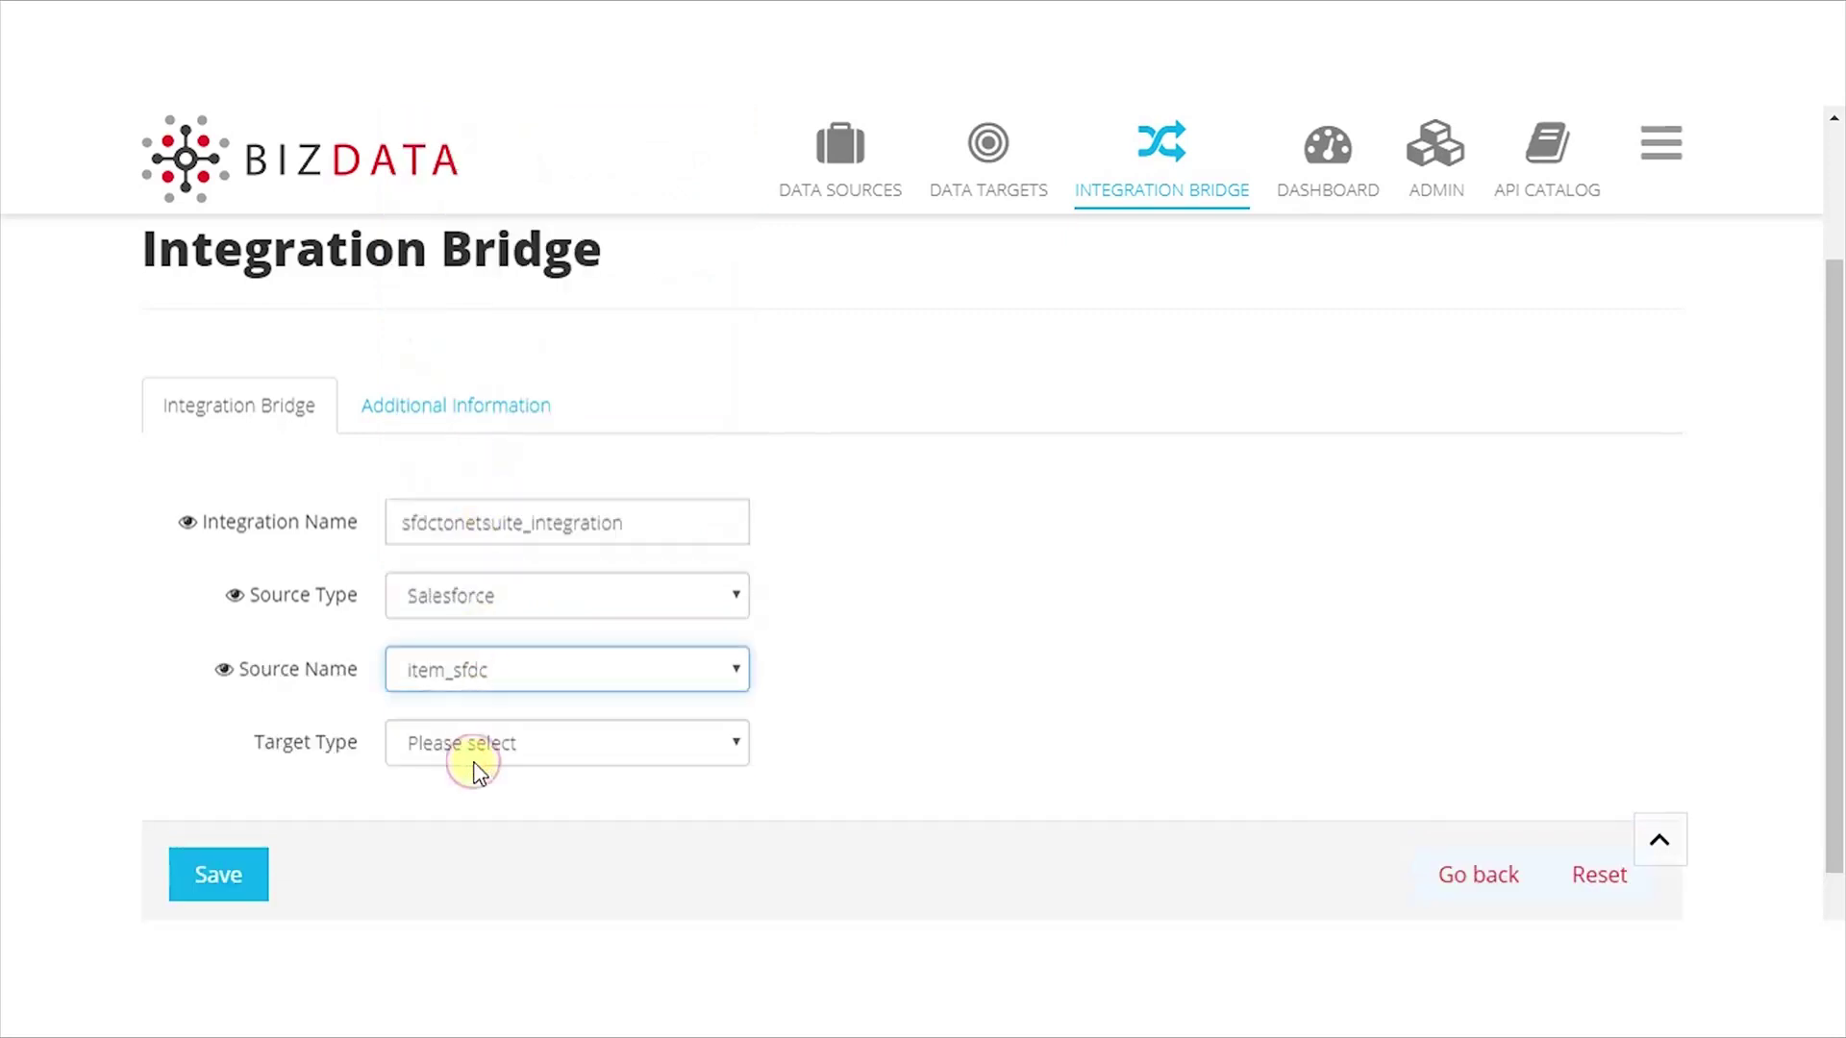
pyautogui.click(471, 754)
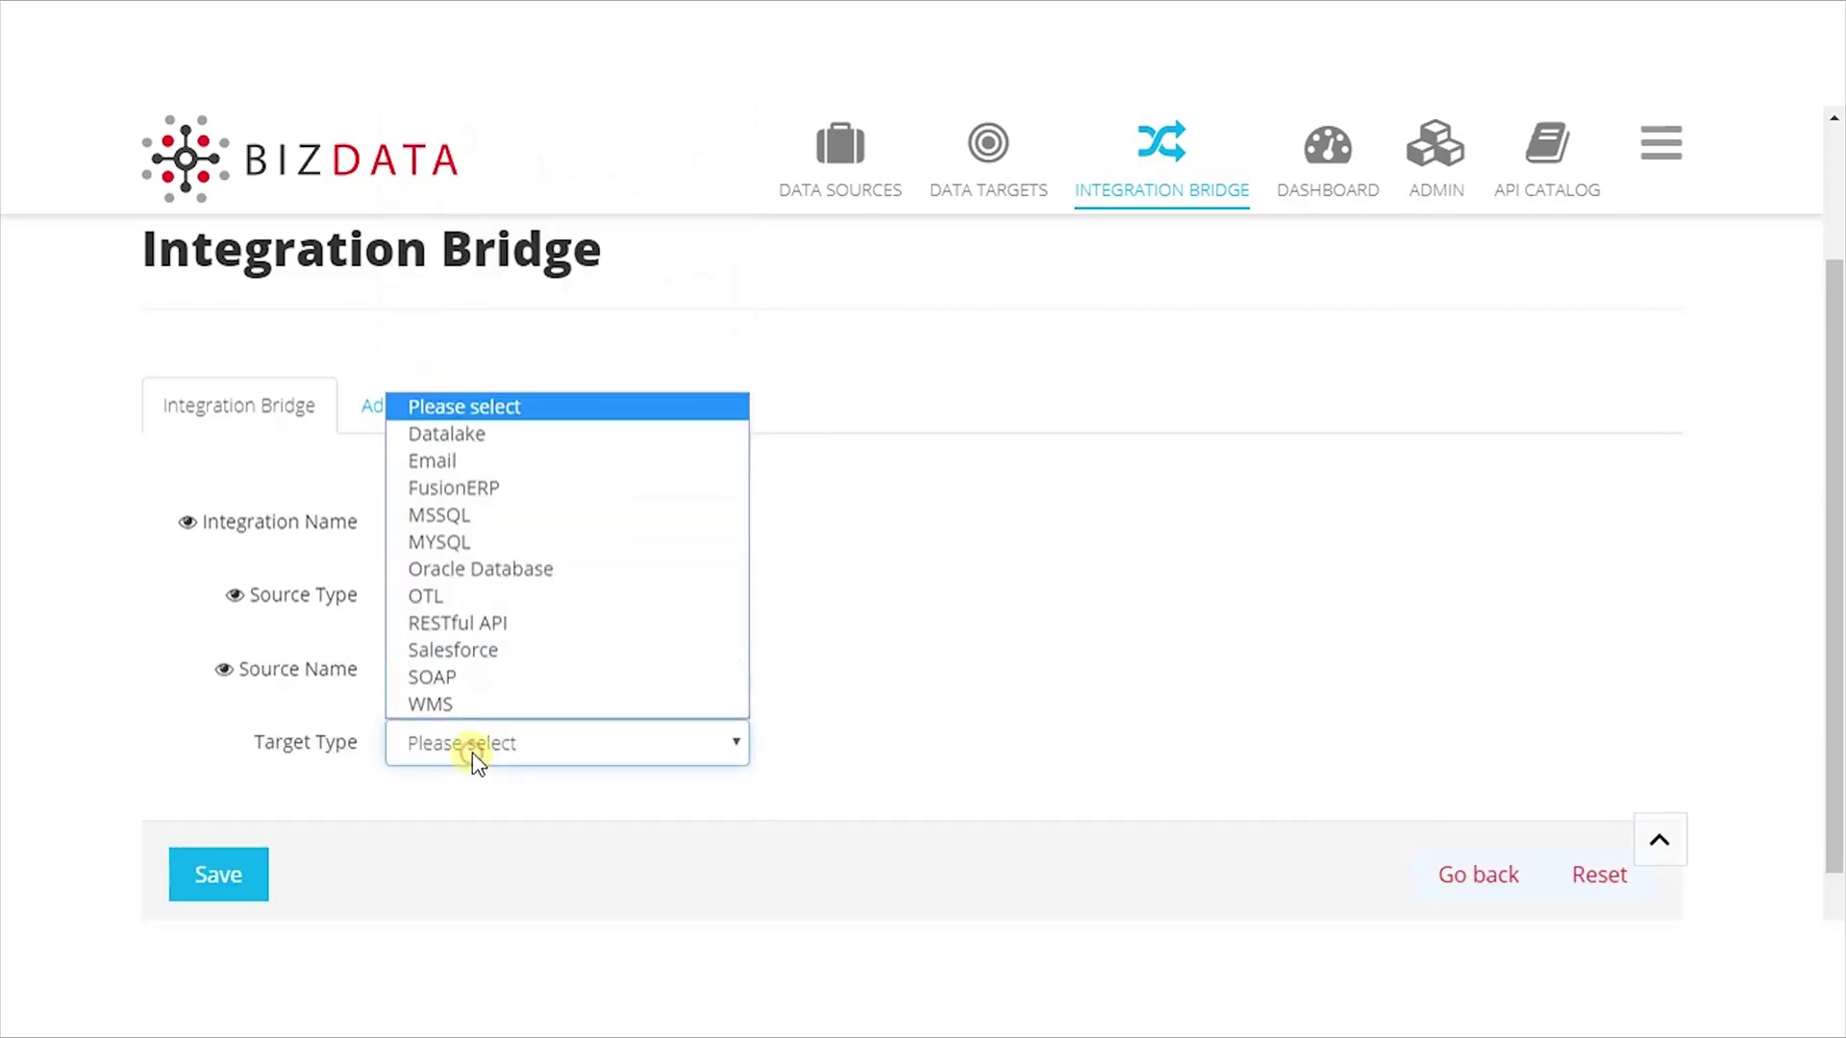
pyautogui.click(455, 686)
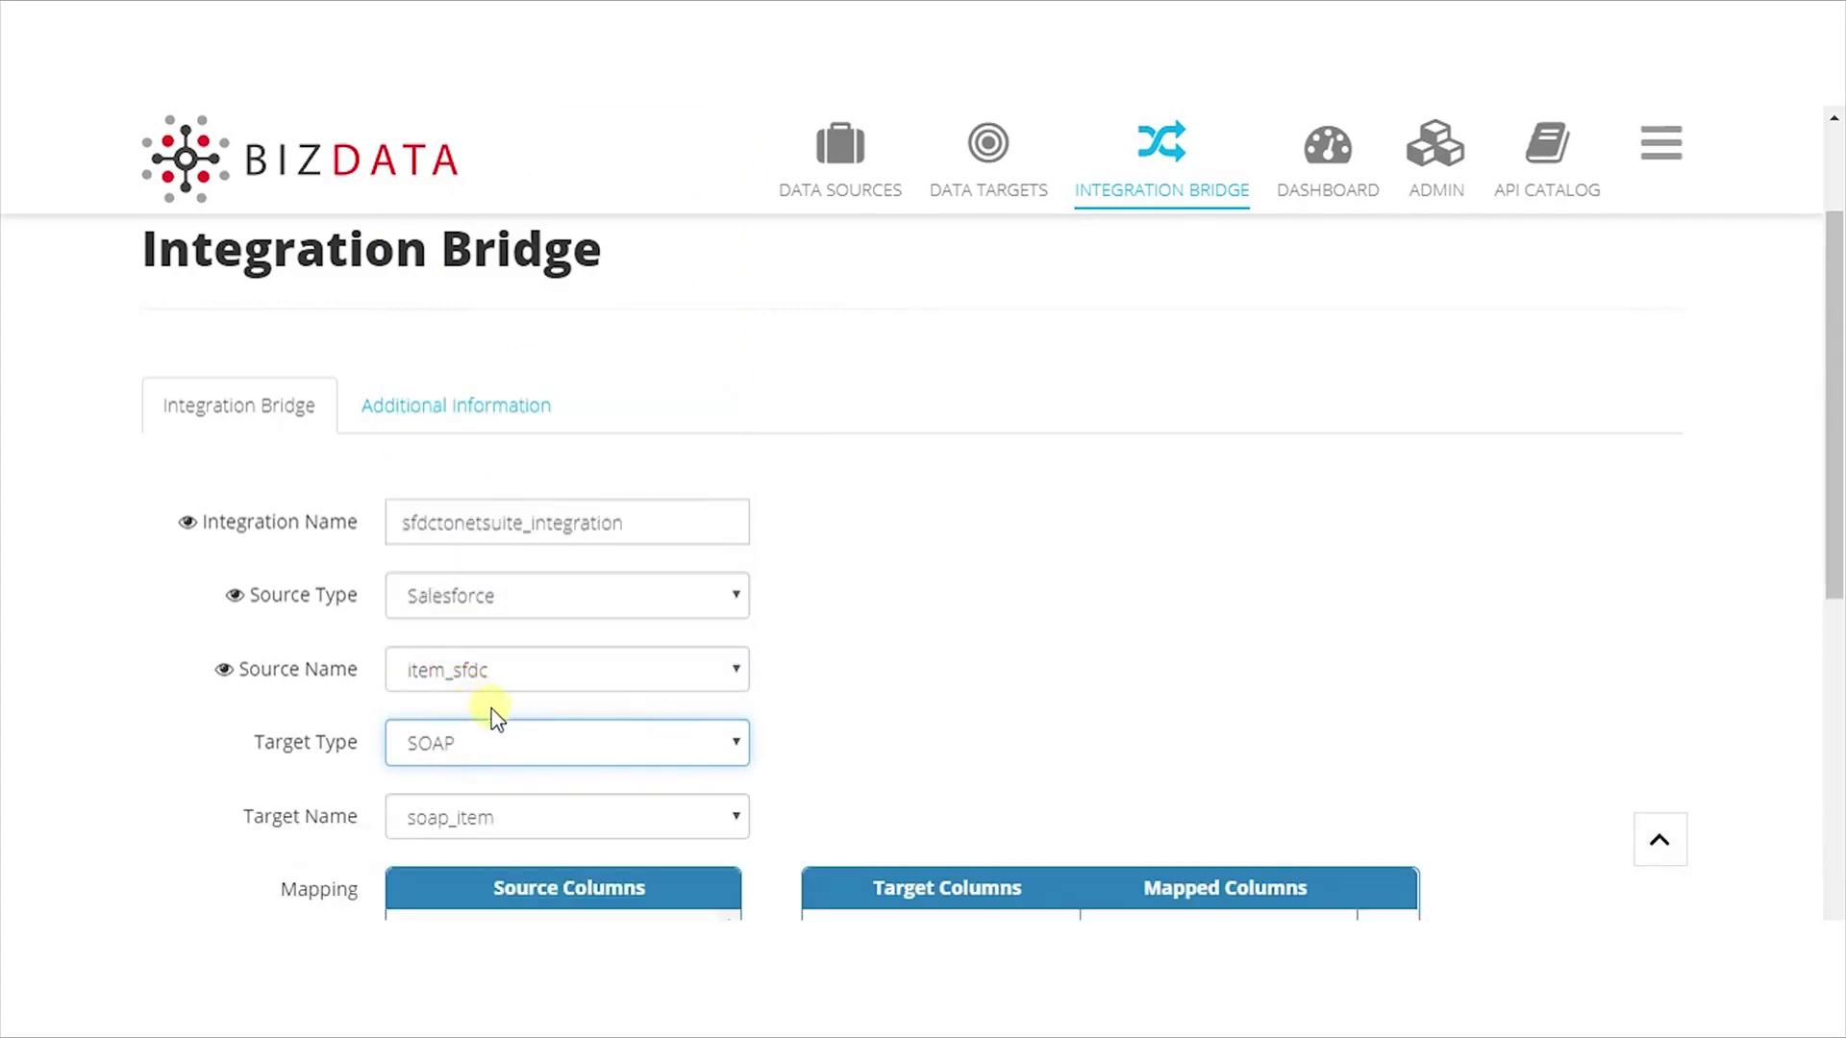
pyautogui.moveTo(1835, 267); pyautogui.dragTo(1836, 486)
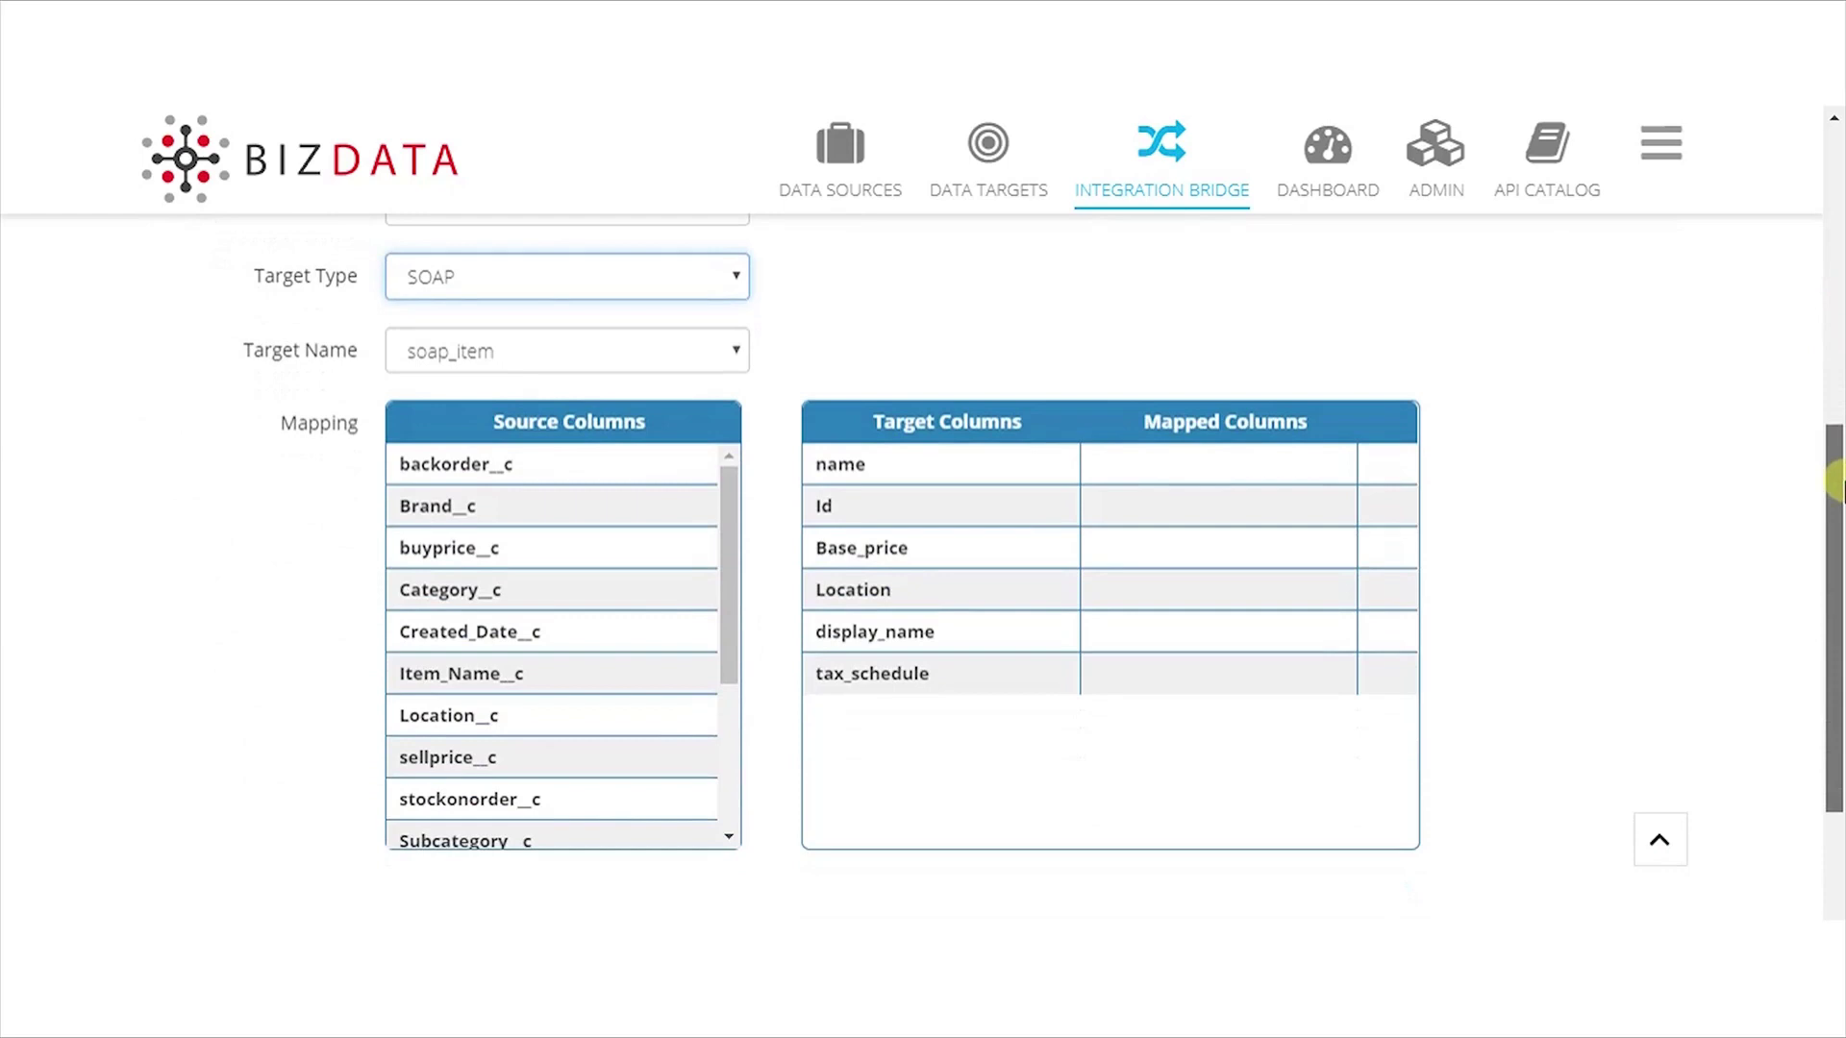
# Target soap_item, map base_price, Location_c, Item_Name_c and other columns to SOAP fields, and save
pyautogui.click(483, 348)
pyautogui.click(488, 348)
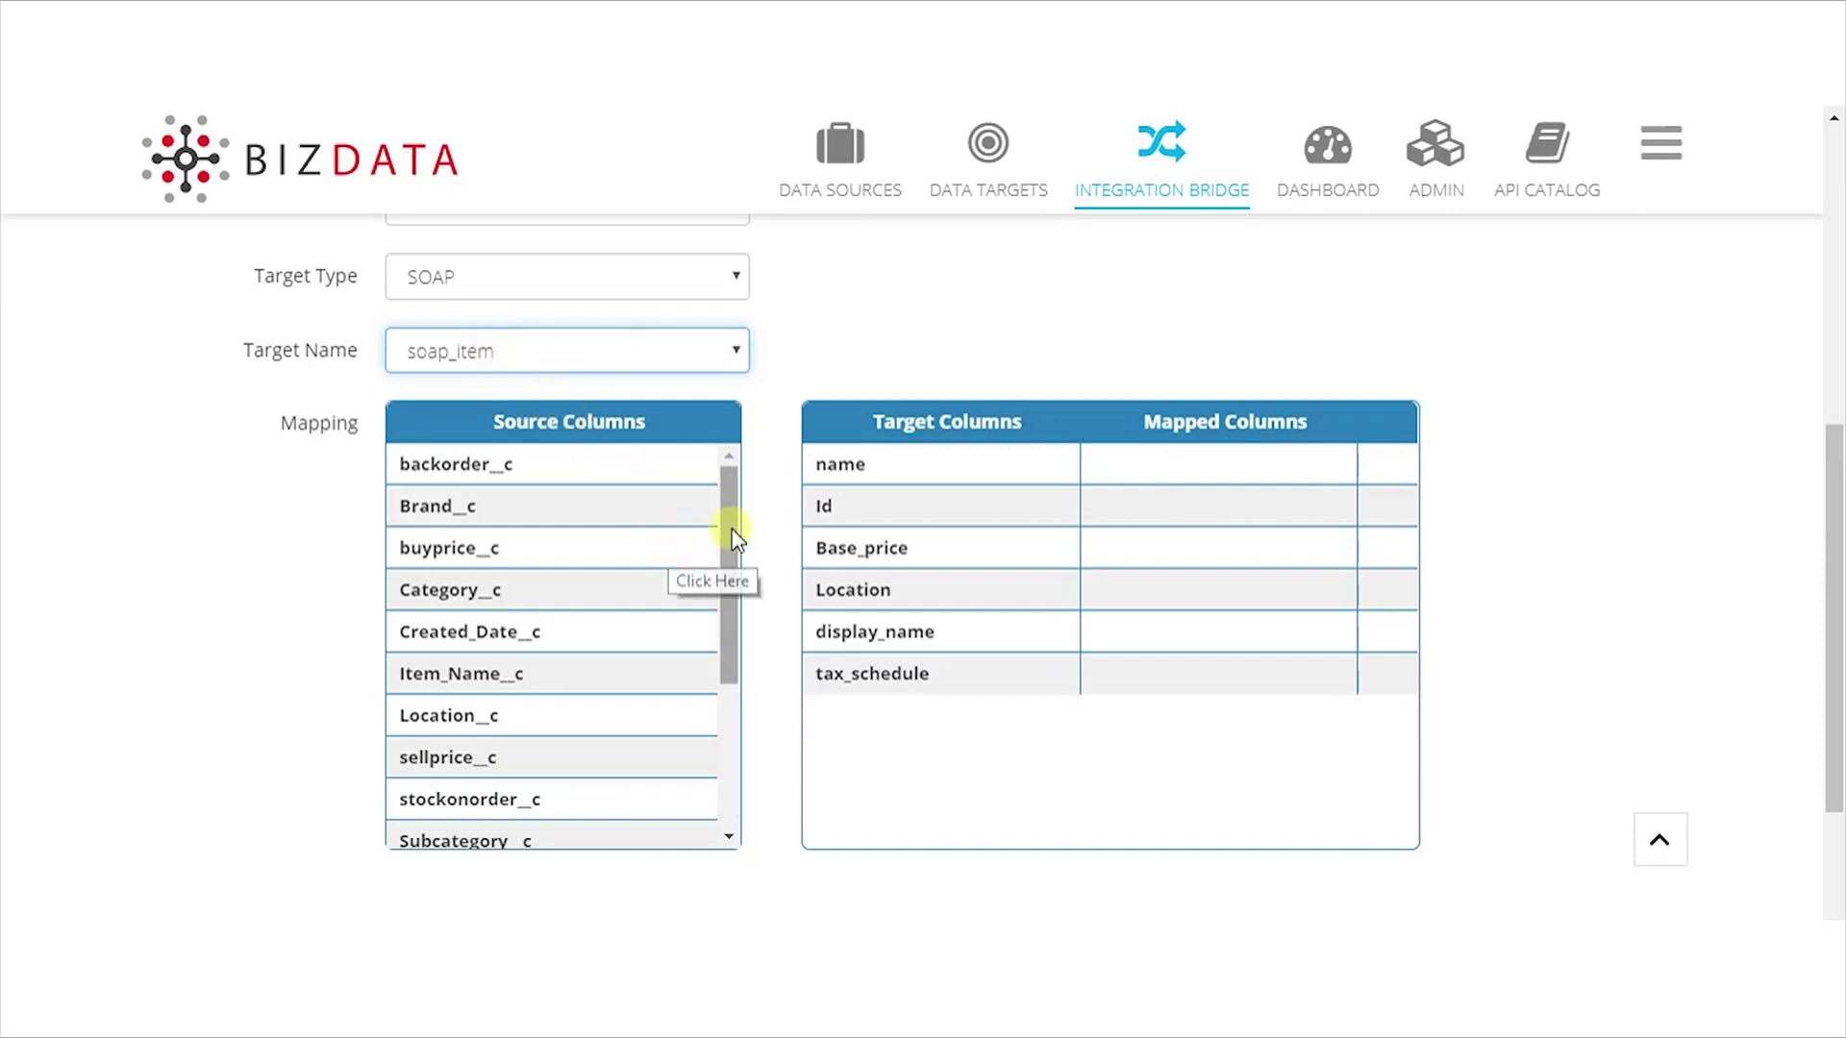
pyautogui.moveTo(733, 528); pyautogui.dragTo(743, 692)
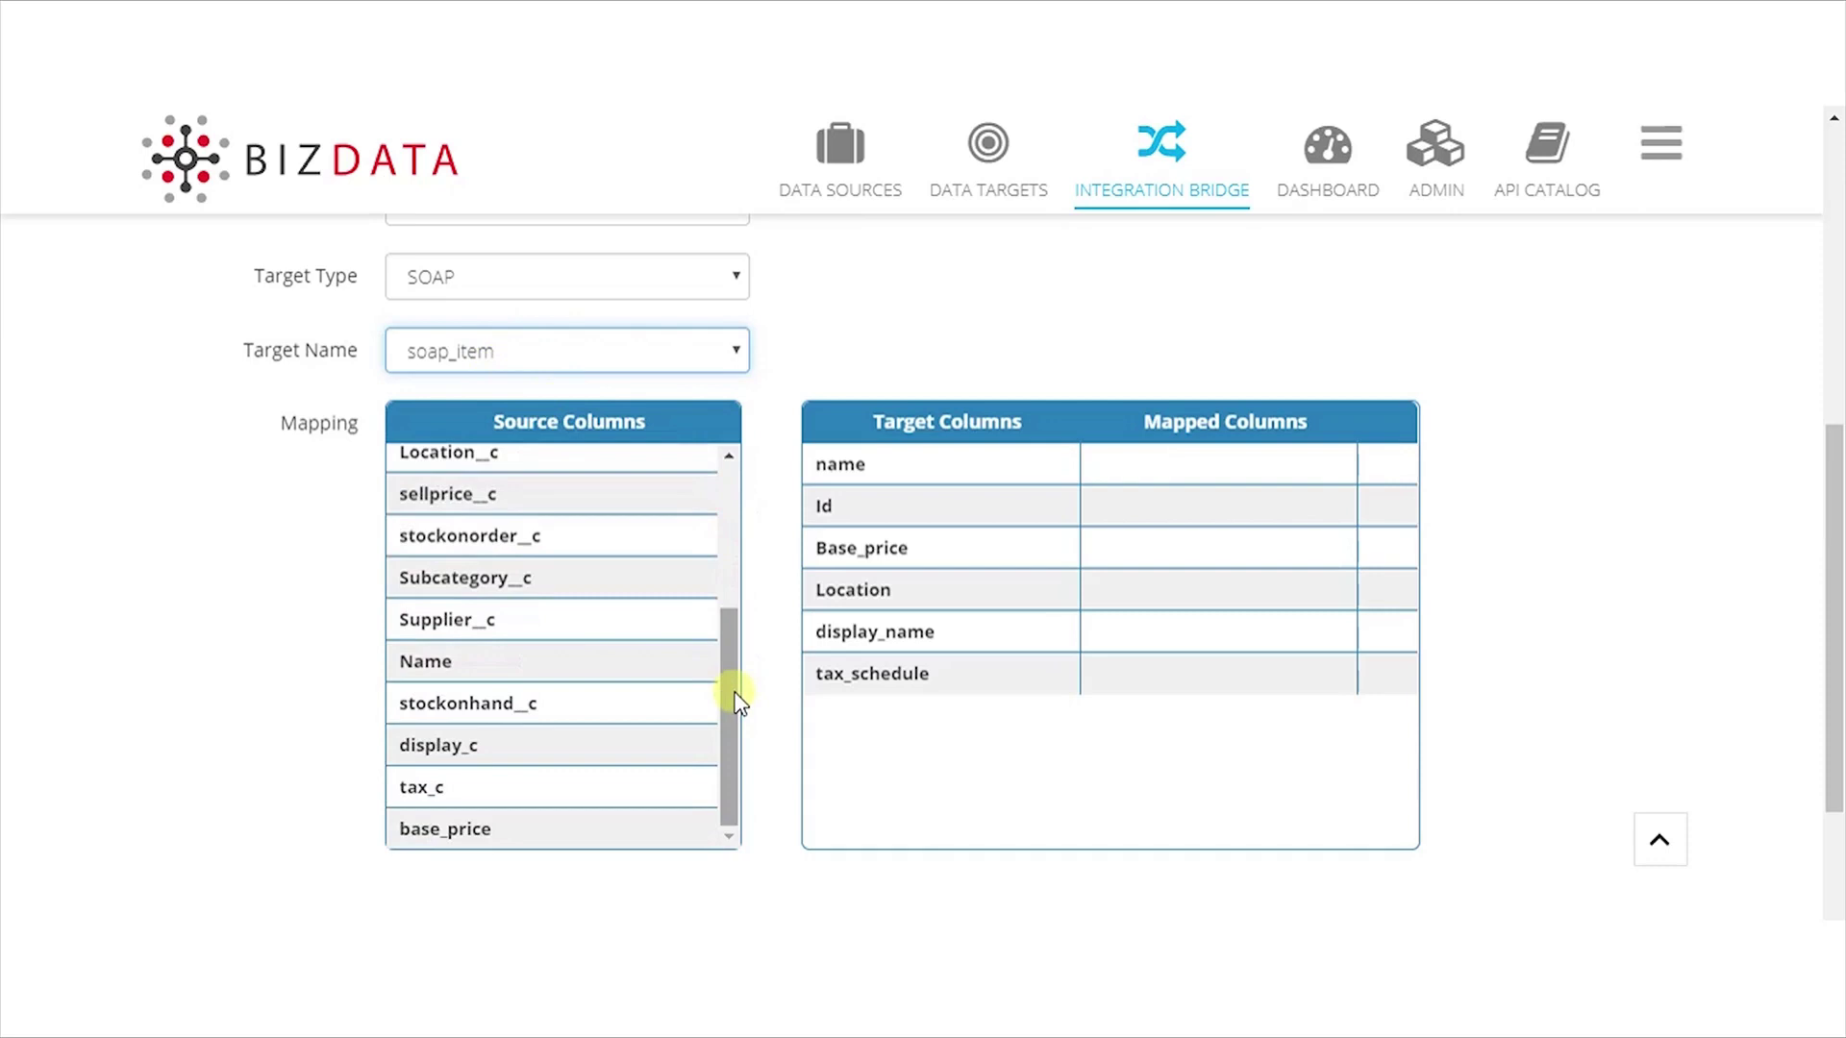
pyautogui.moveTo(524, 835); pyautogui.dragTo(1187, 543)
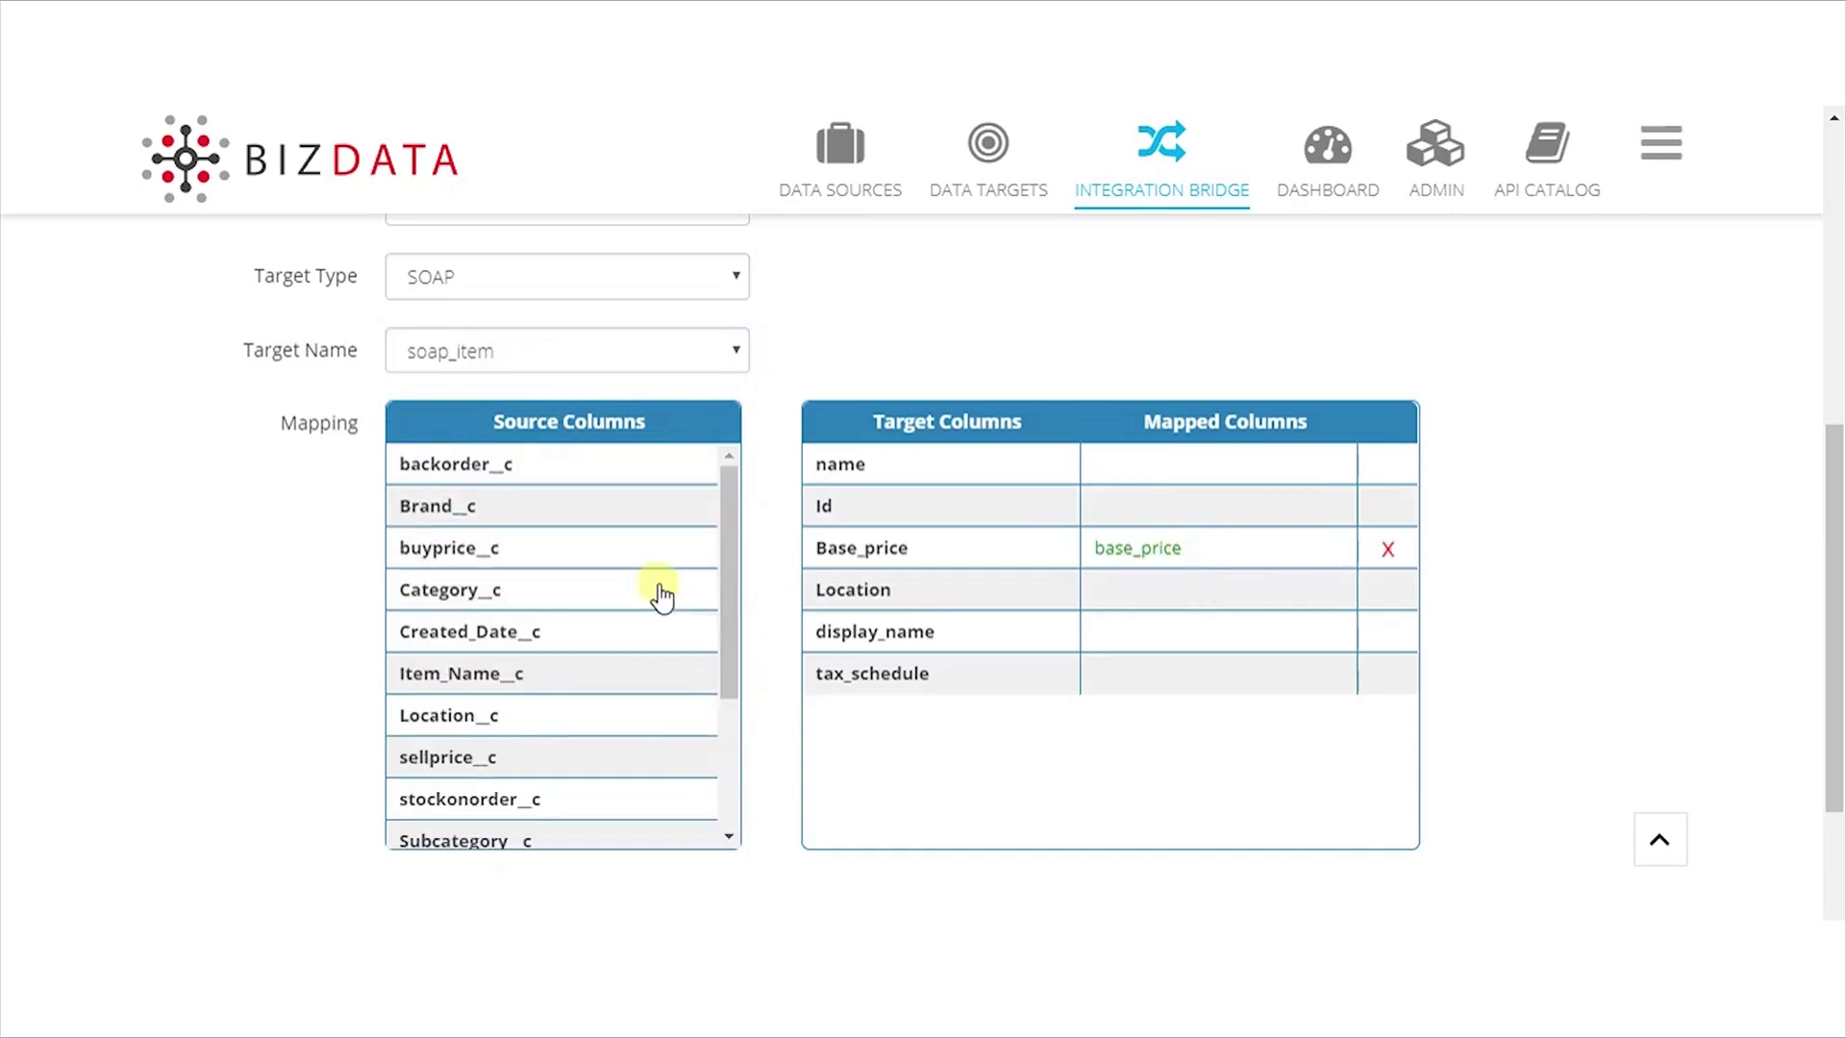
pyautogui.moveTo(615, 716); pyautogui.dragTo(1208, 590)
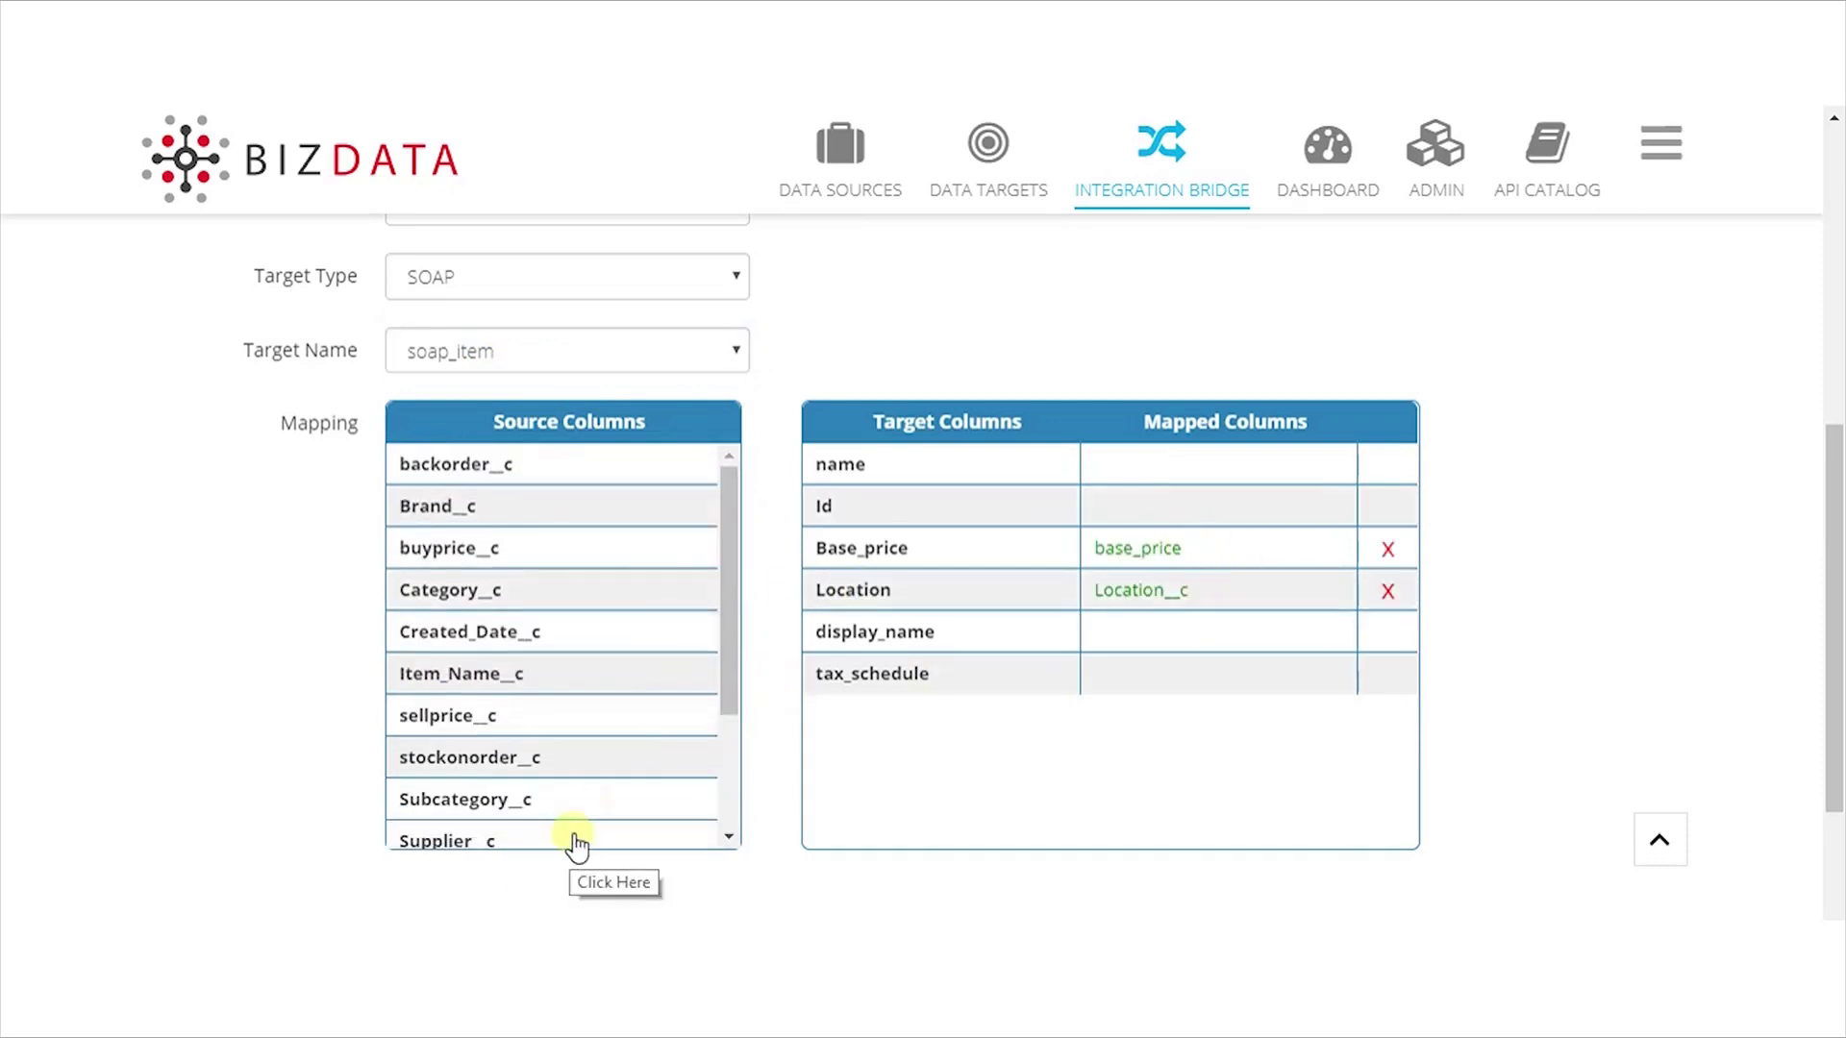
pyautogui.moveTo(713, 564); pyautogui.dragTo(730, 742)
pyautogui.moveTo(523, 832); pyautogui.dragTo(1131, 682)
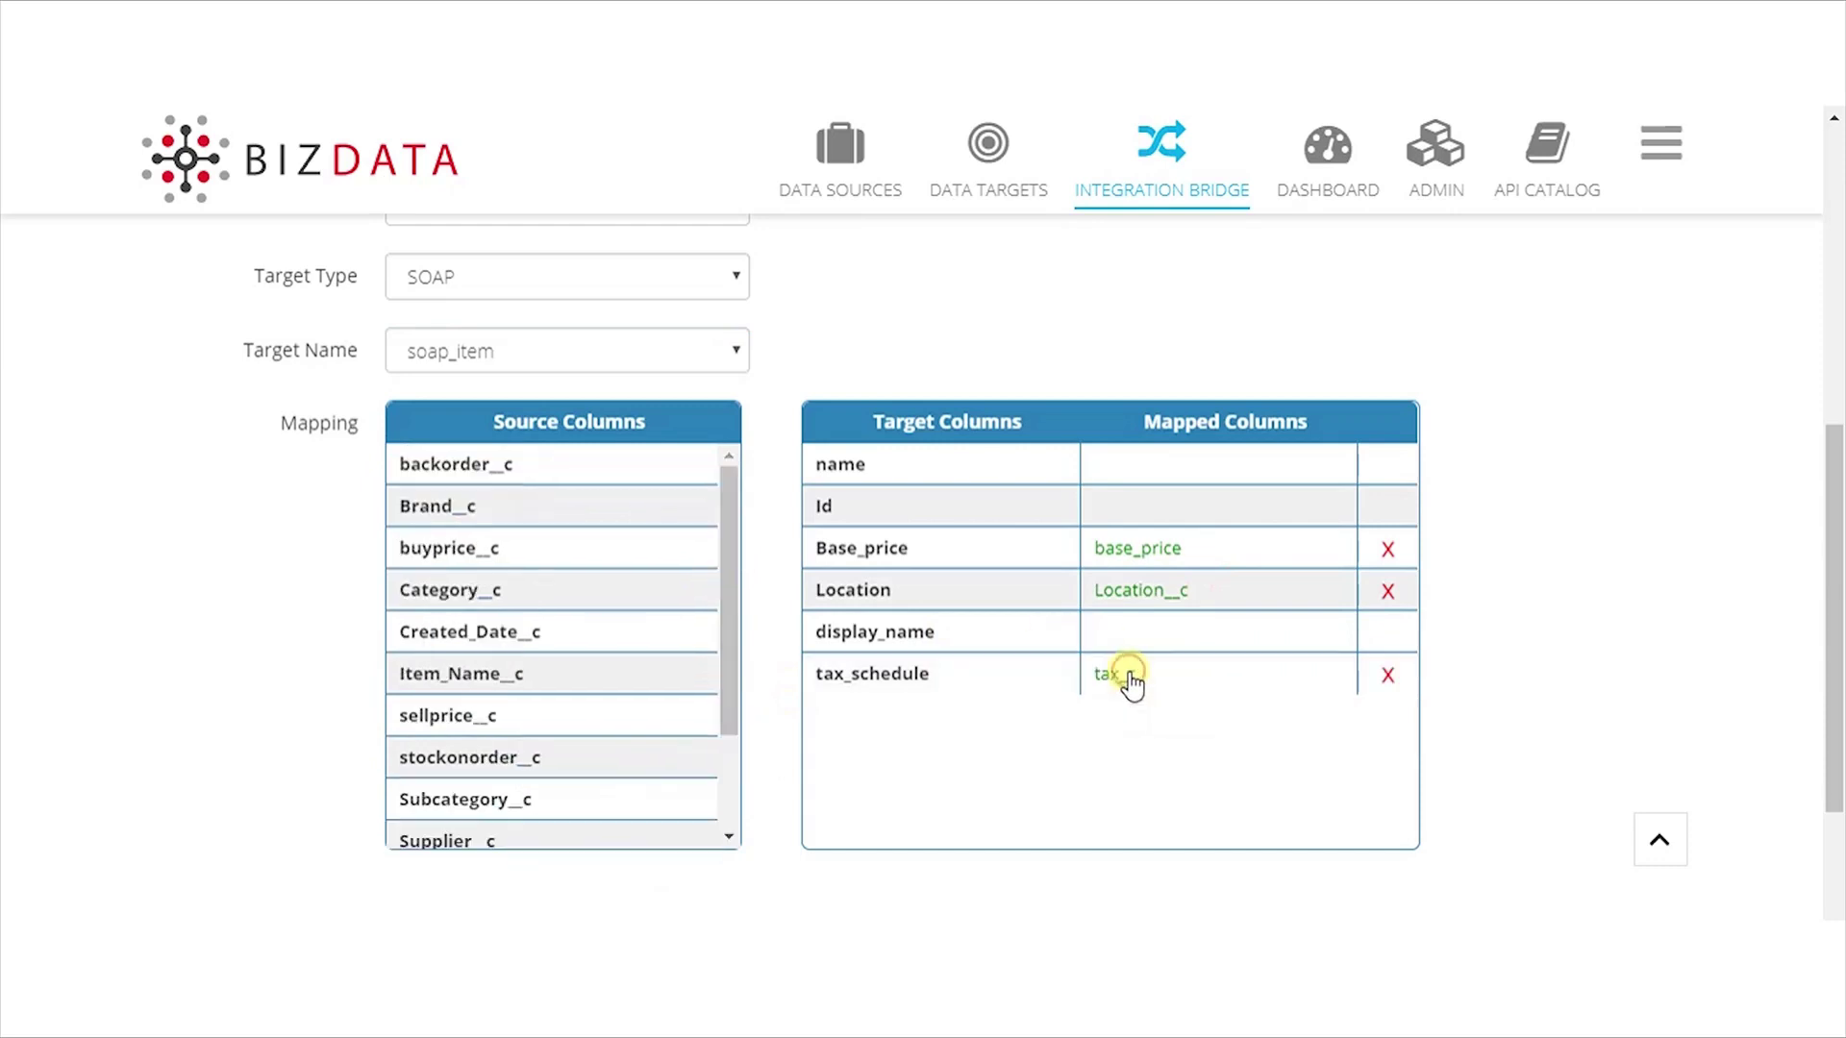
pyautogui.moveTo(494, 699); pyautogui.dragTo(506, 672)
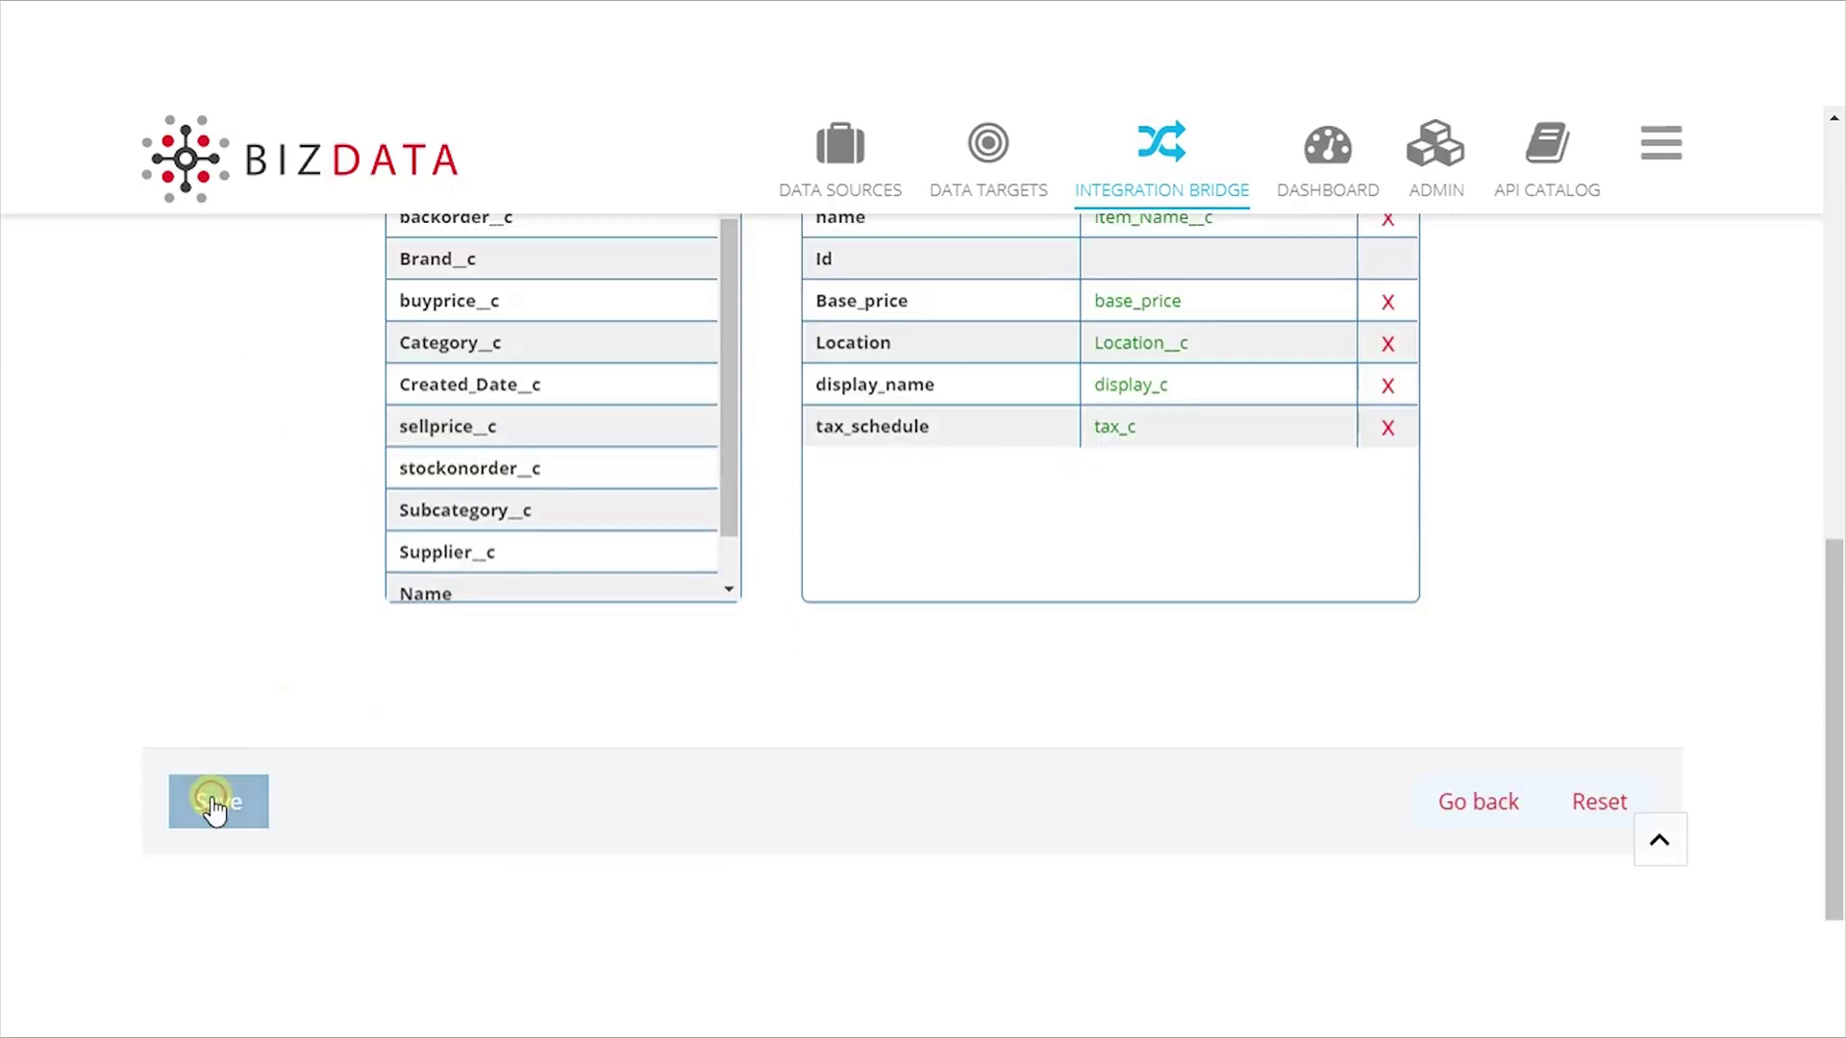
pyautogui.click(214, 806)
# Search the Integration Bridge list for 'integration'
pyautogui.click(1513, 670)
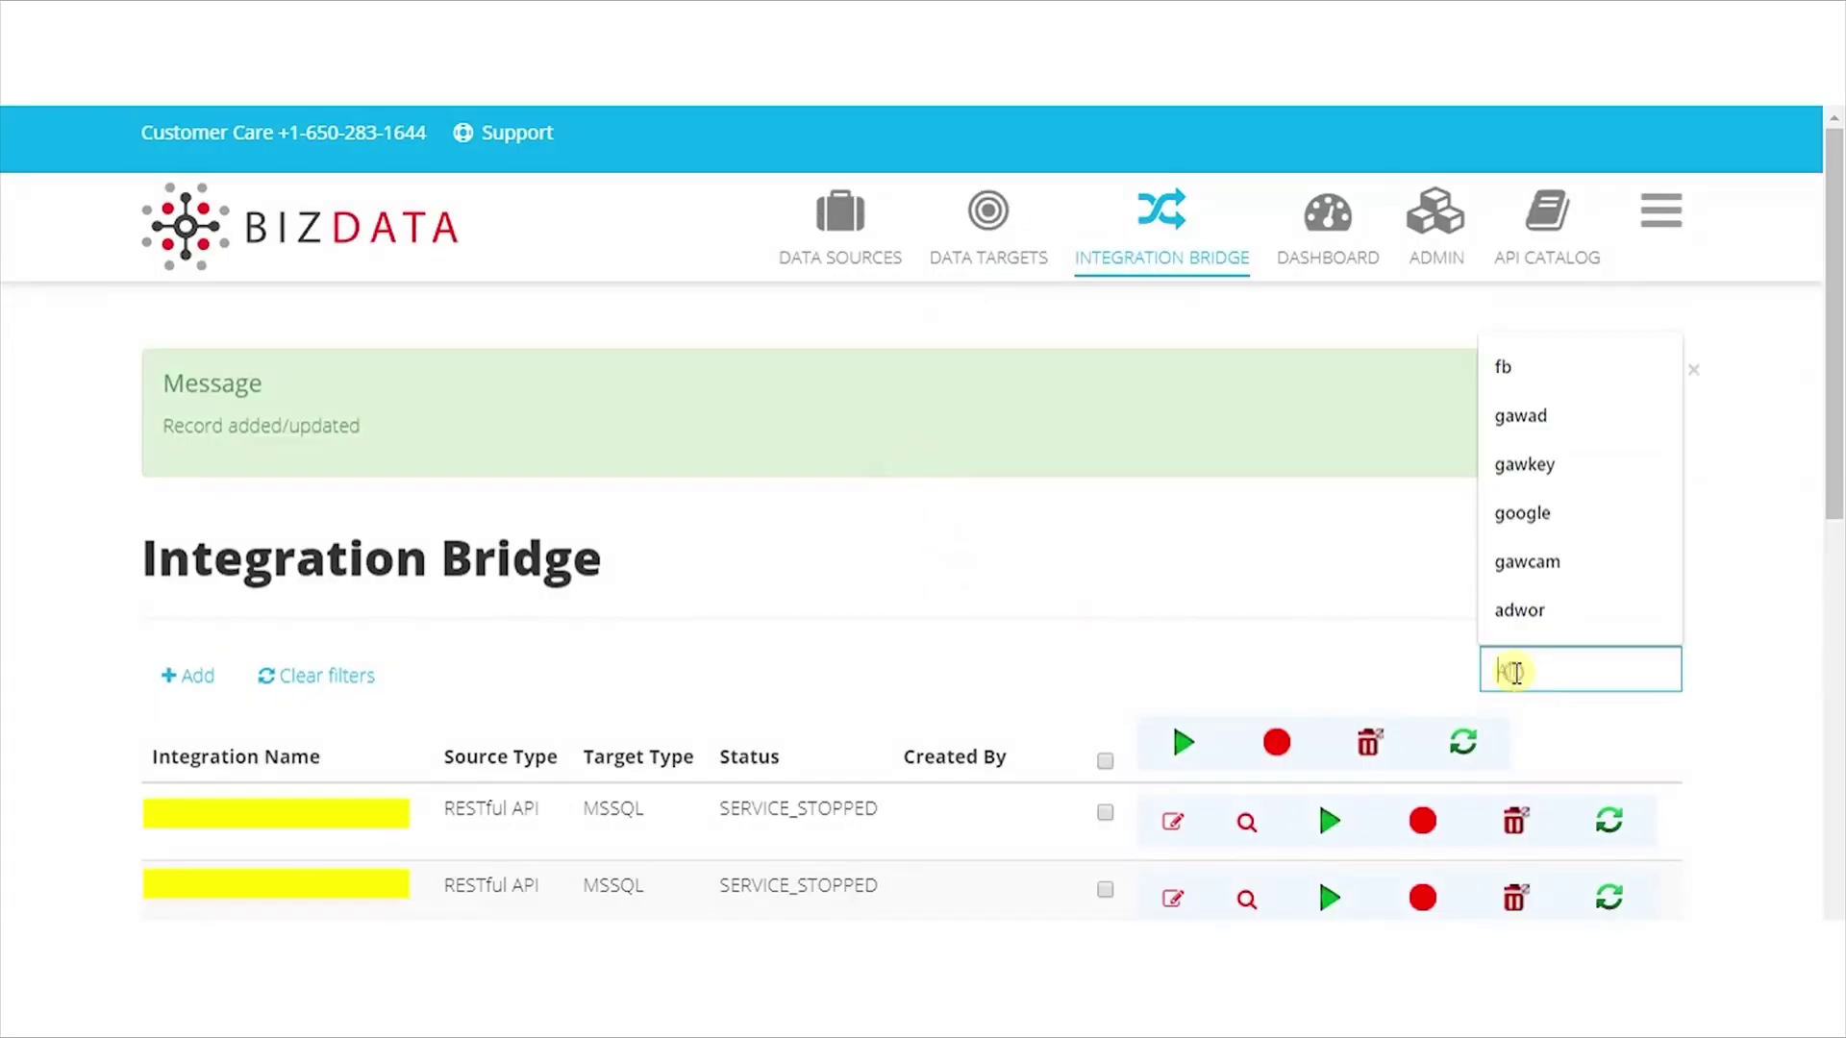
pyautogui.write('in')
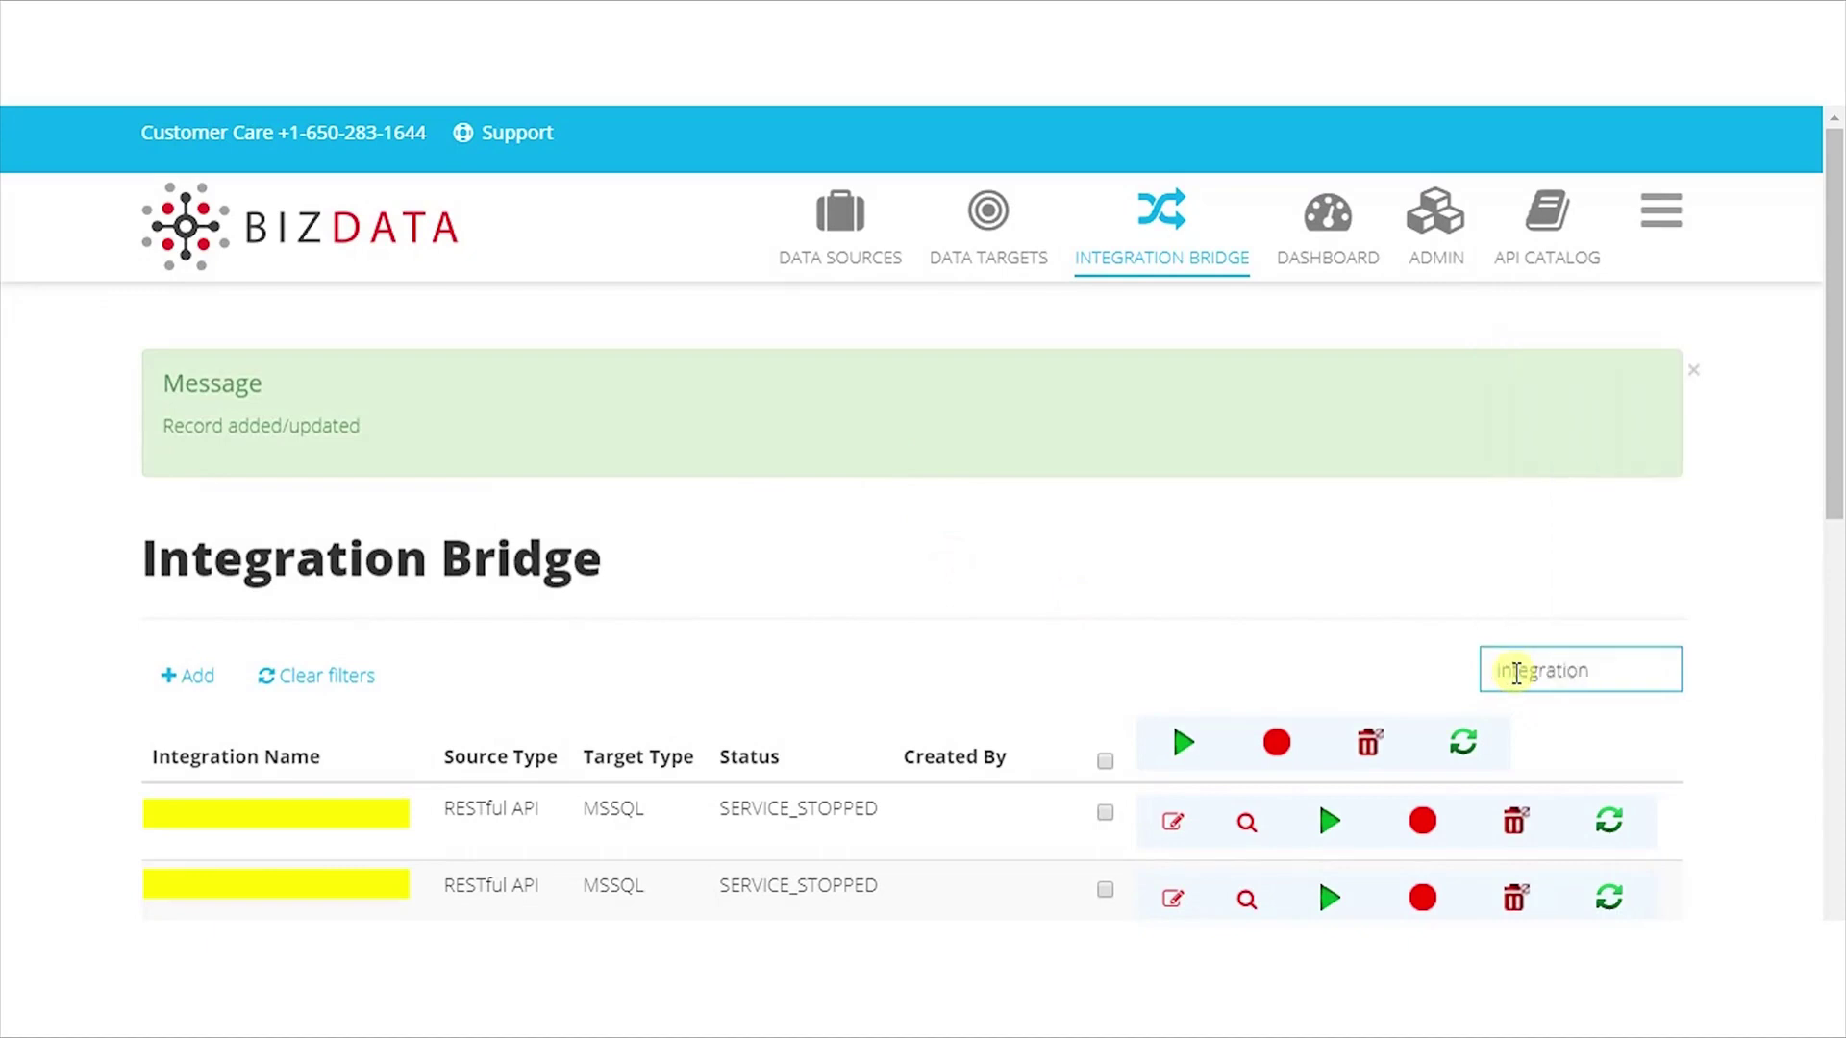
pyautogui.write('tegration')
pyautogui.press('Return')
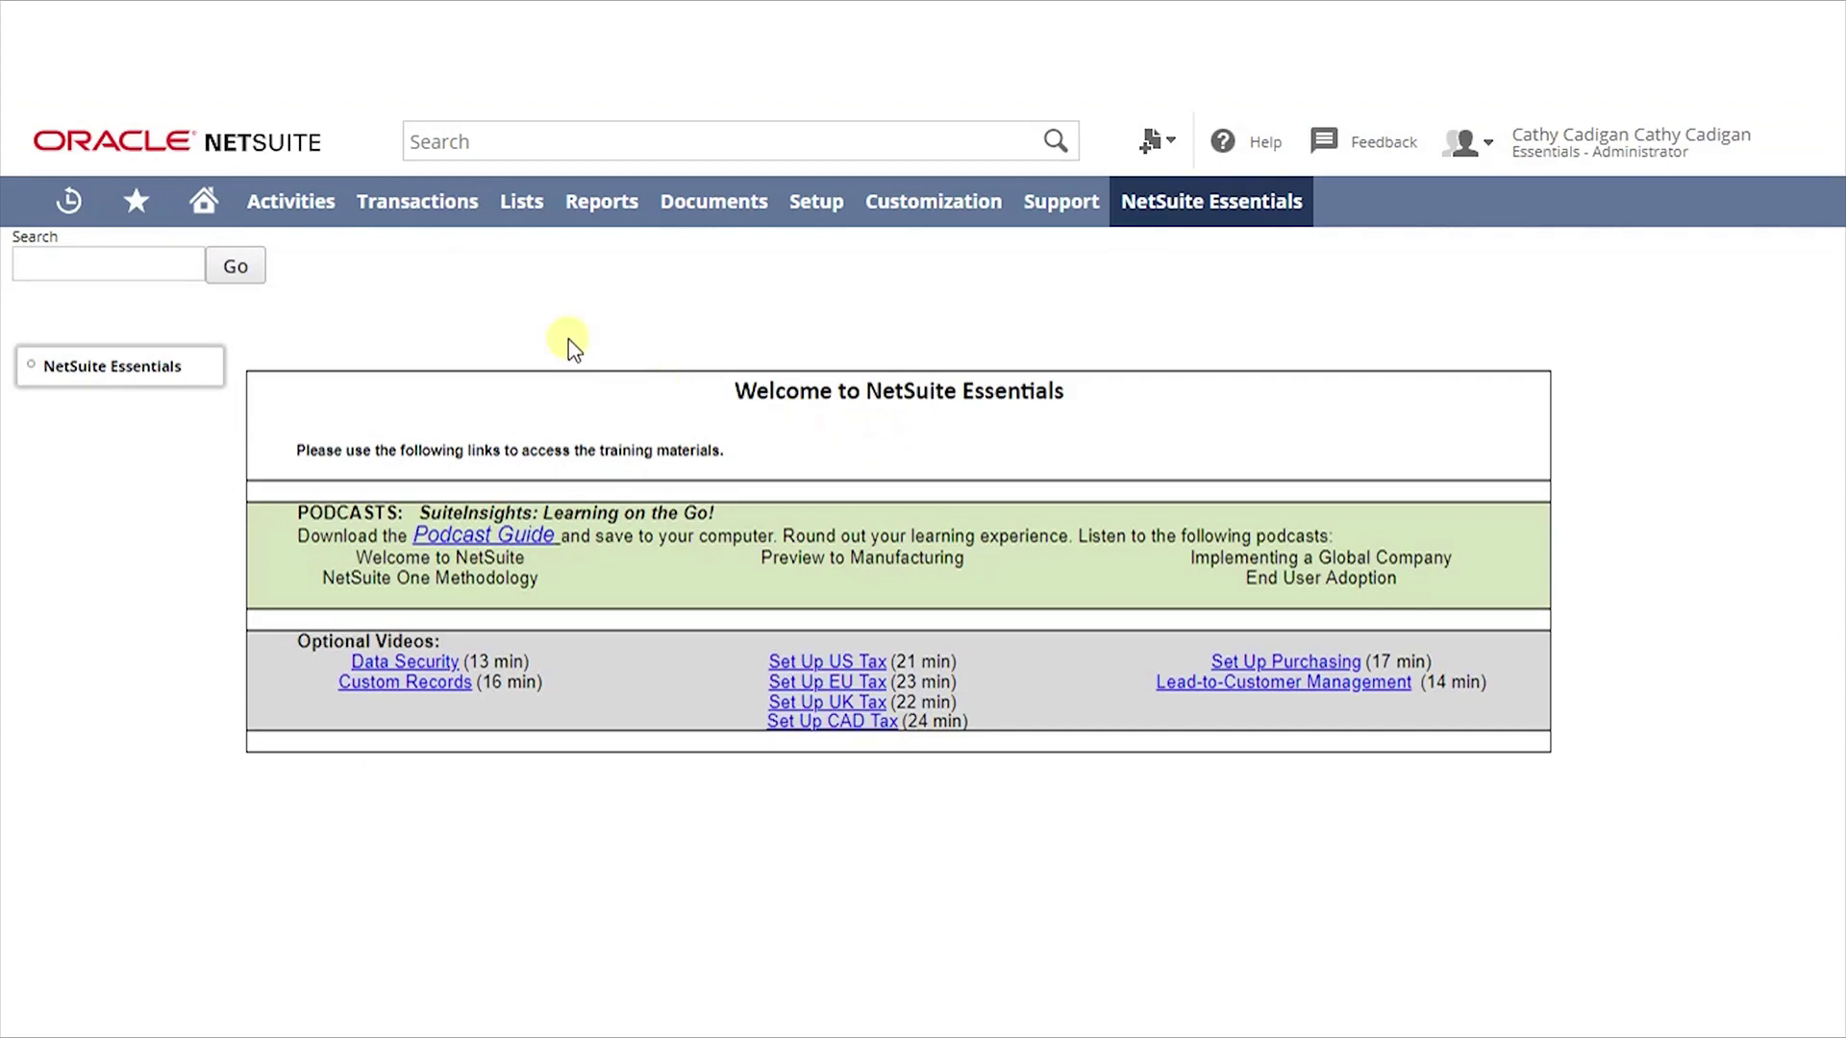
# Open NetSuite's Lists > Accounting > Items page to confirm it has no records
pyautogui.moveTo(524, 213)
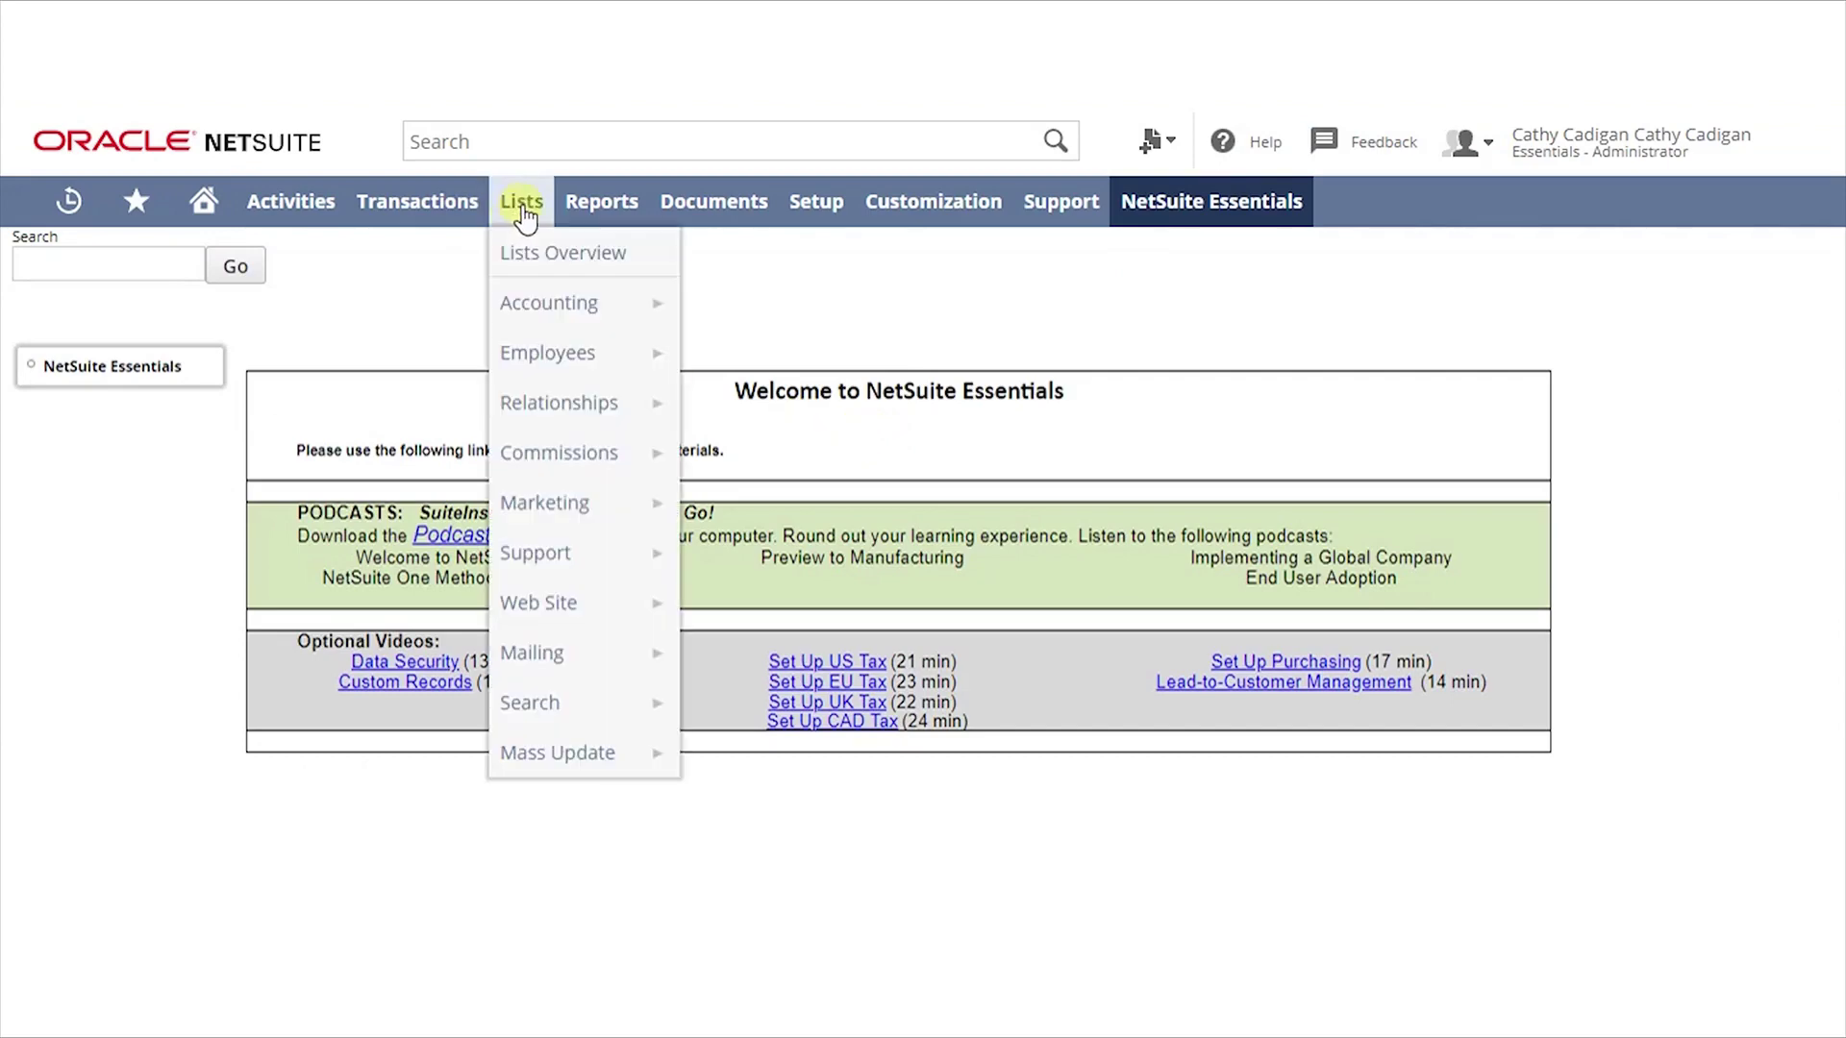
pyautogui.moveTo(560, 313)
pyautogui.moveTo(757, 363)
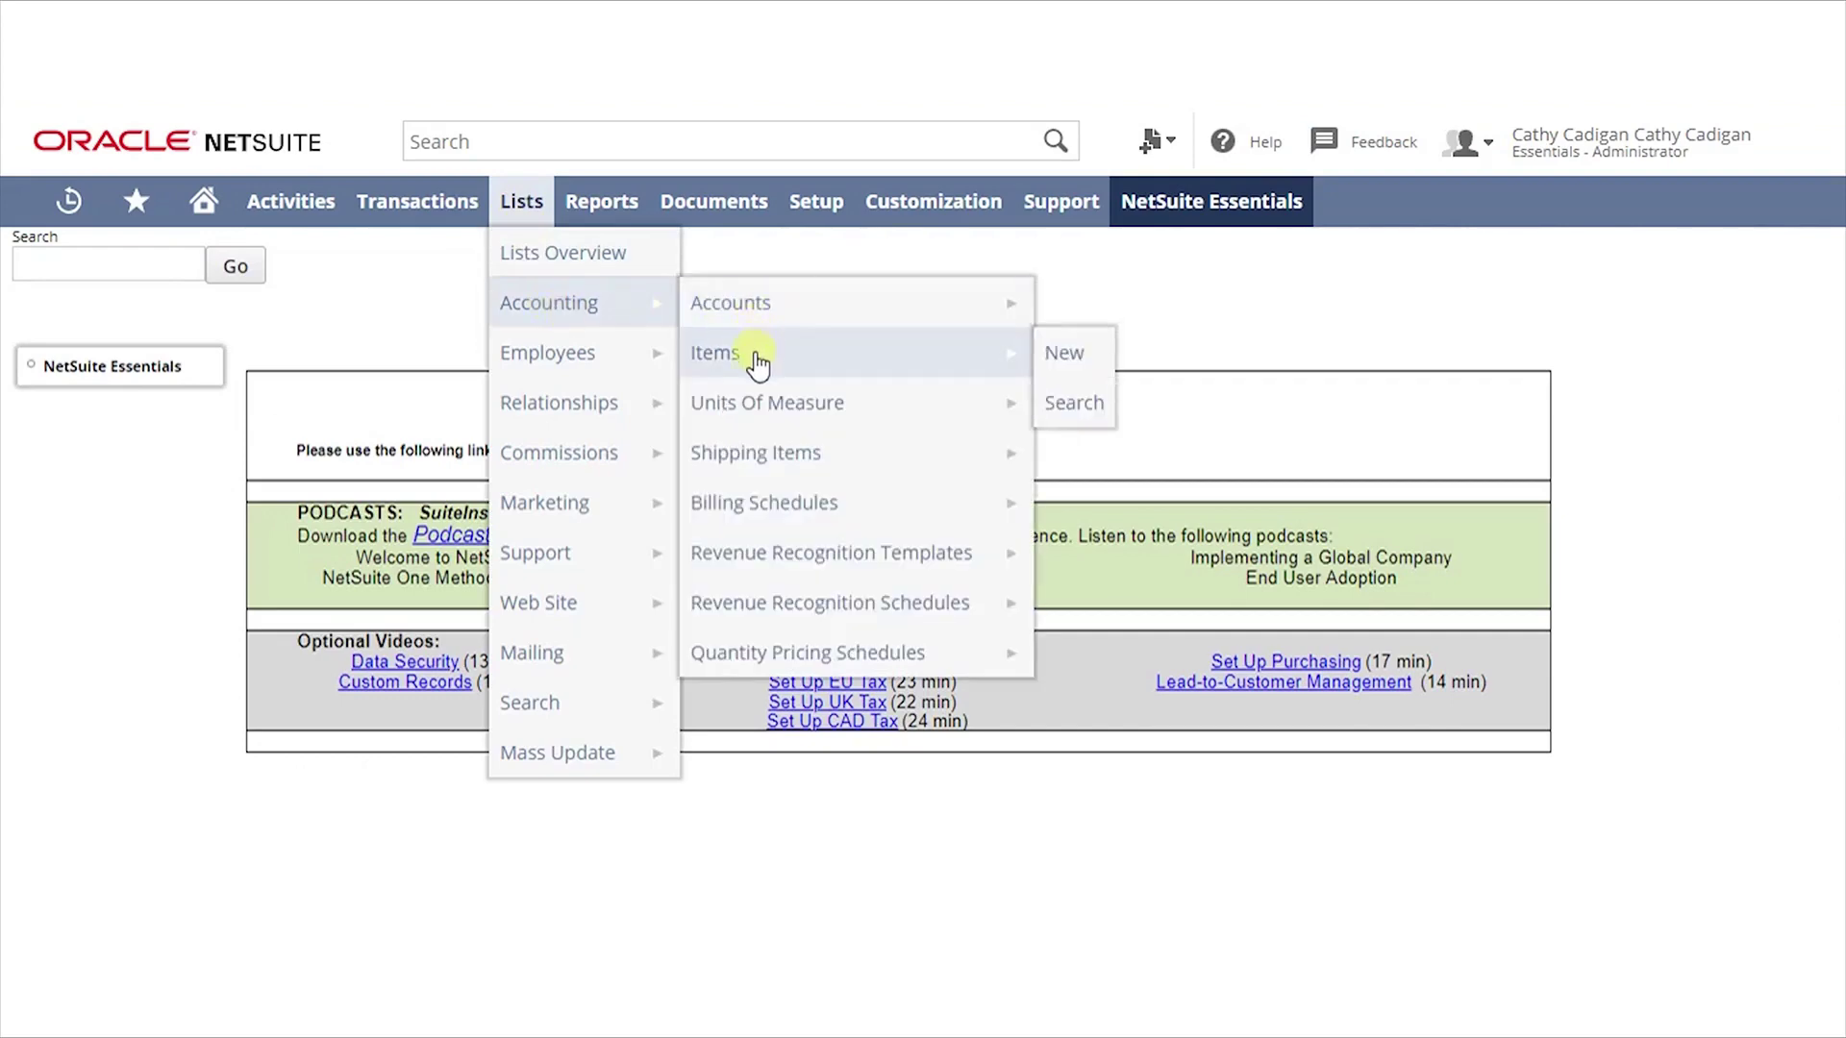
pyautogui.click(756, 363)
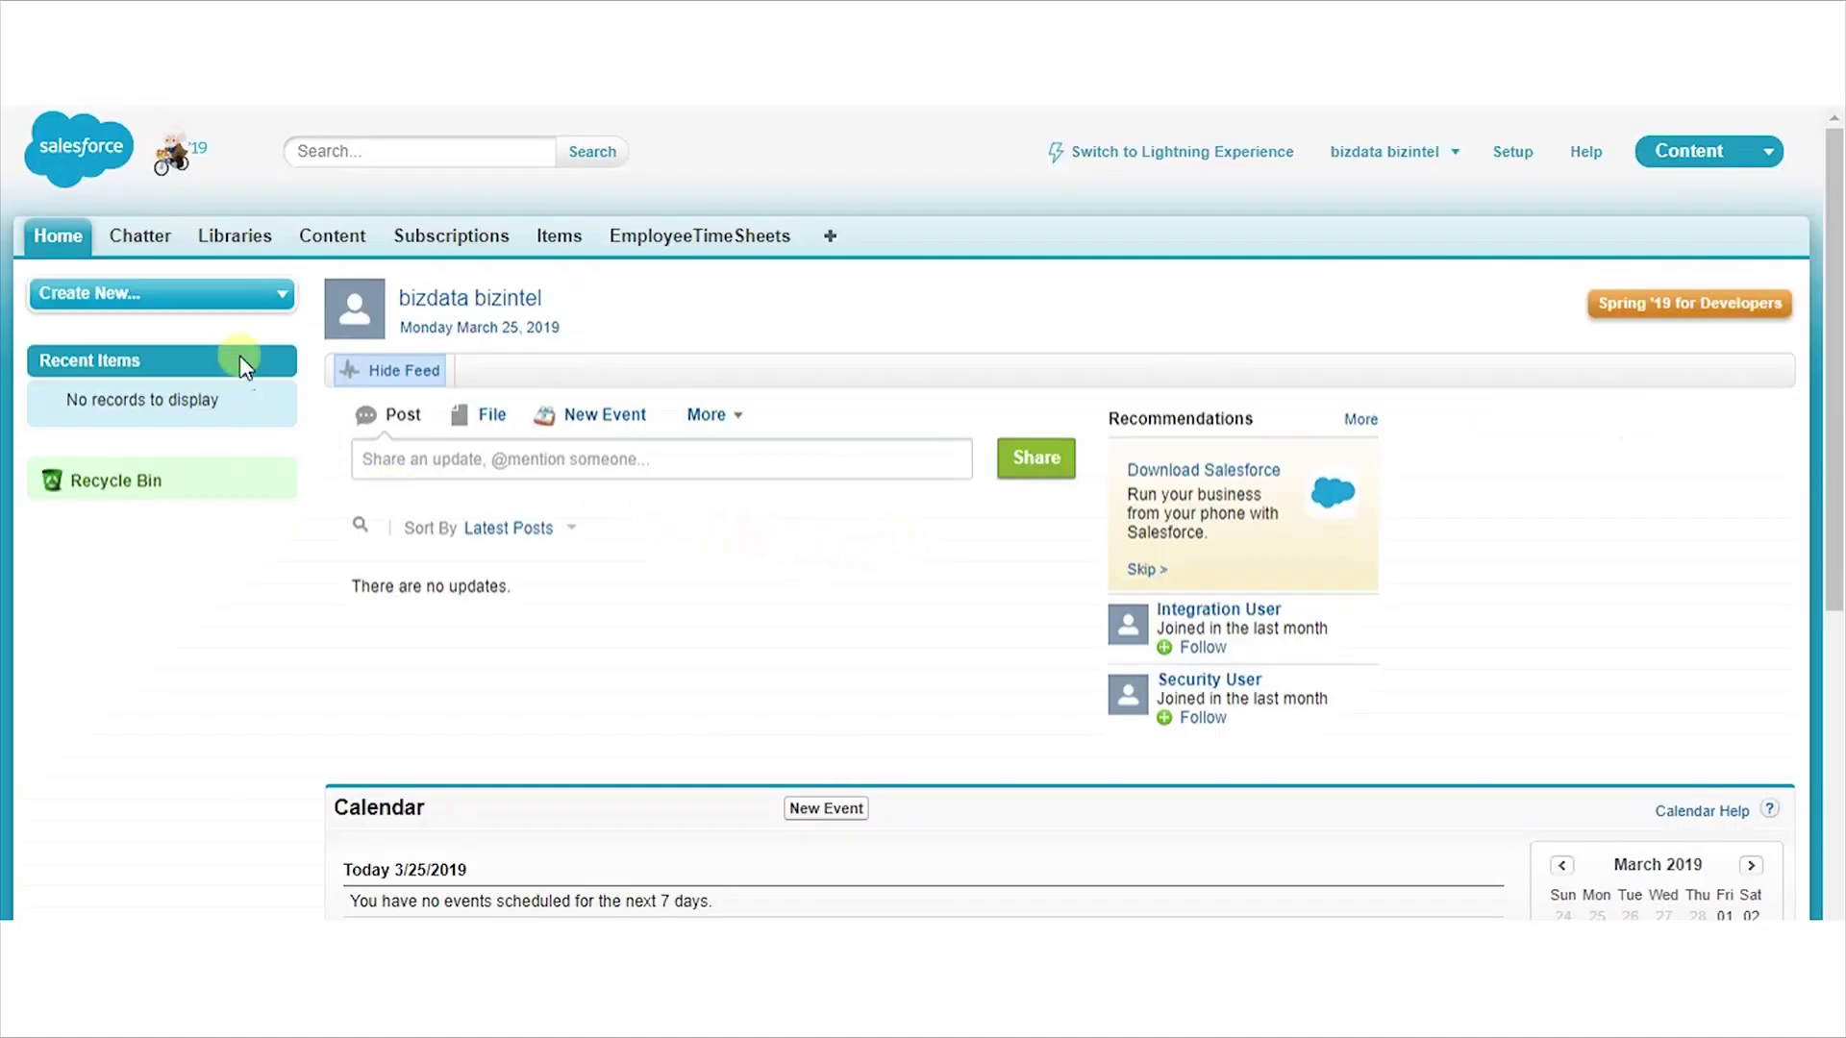
# List Salesforce items in the Item_sheet view, then start the sfdctonetsuite_integration bridge
pyautogui.click(576, 238)
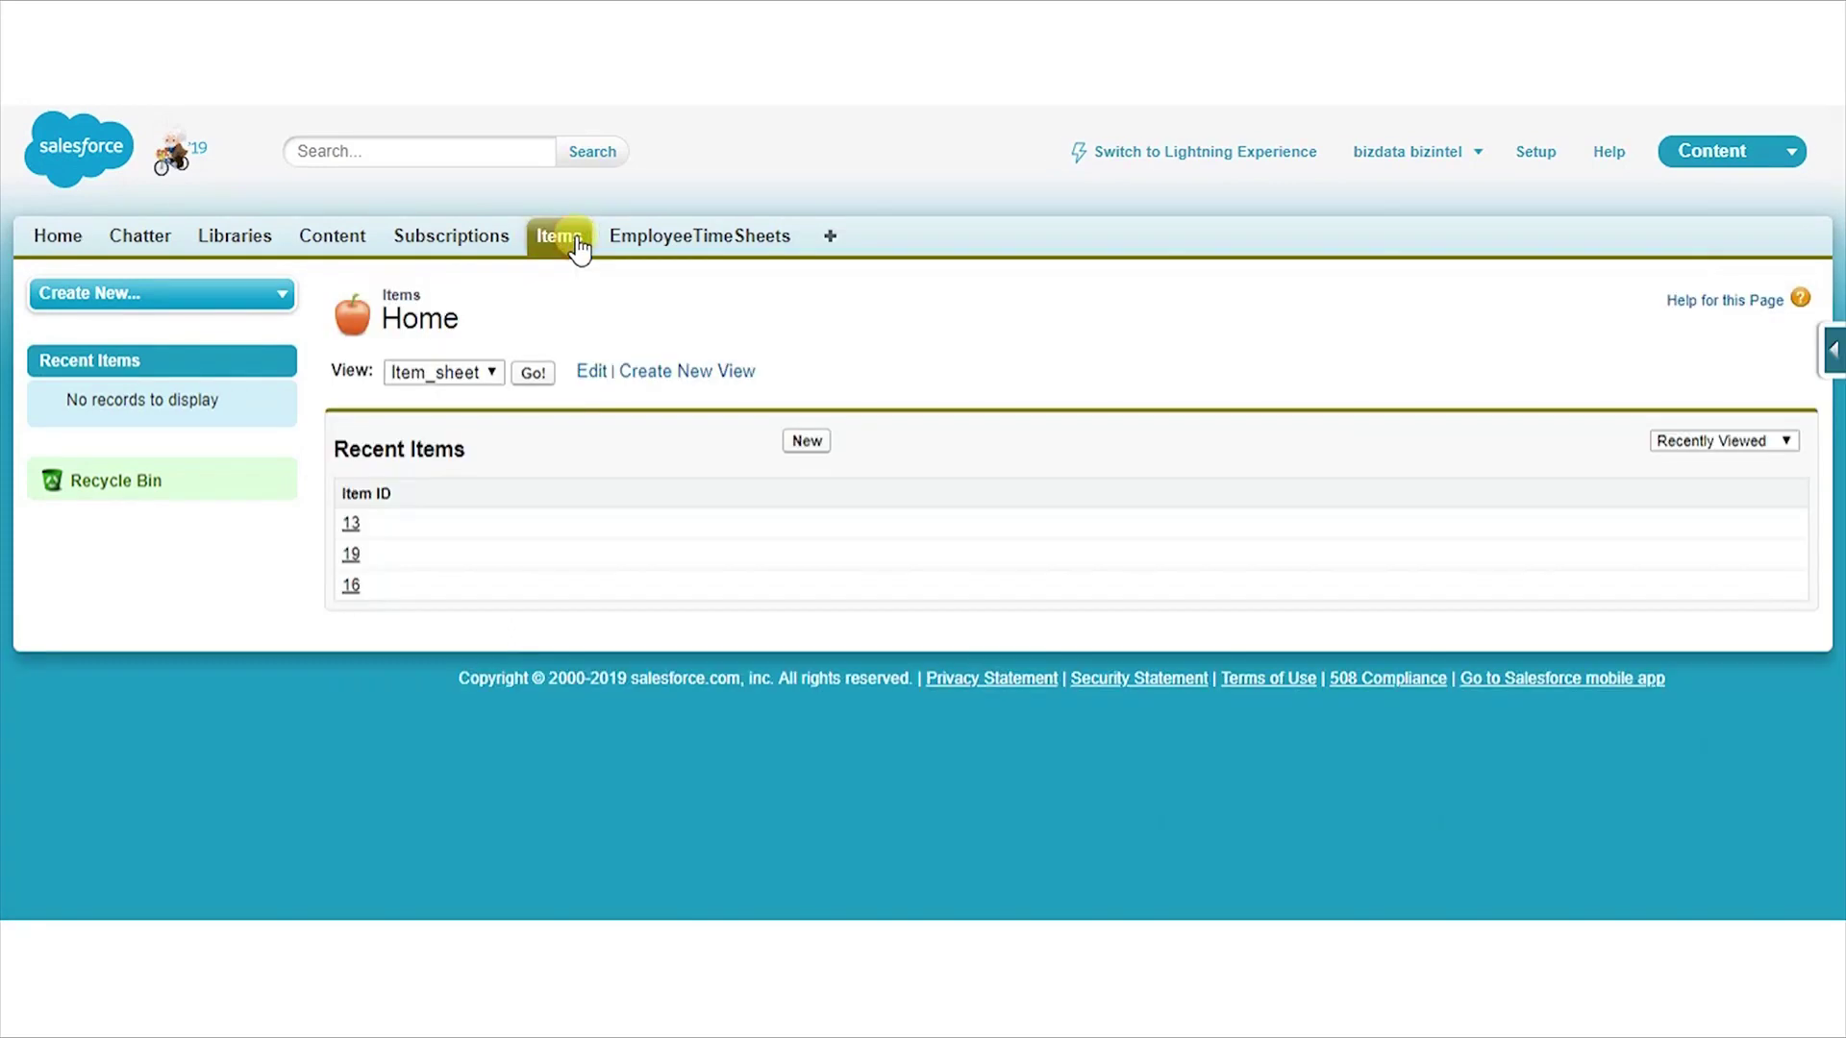
pyautogui.click(534, 373)
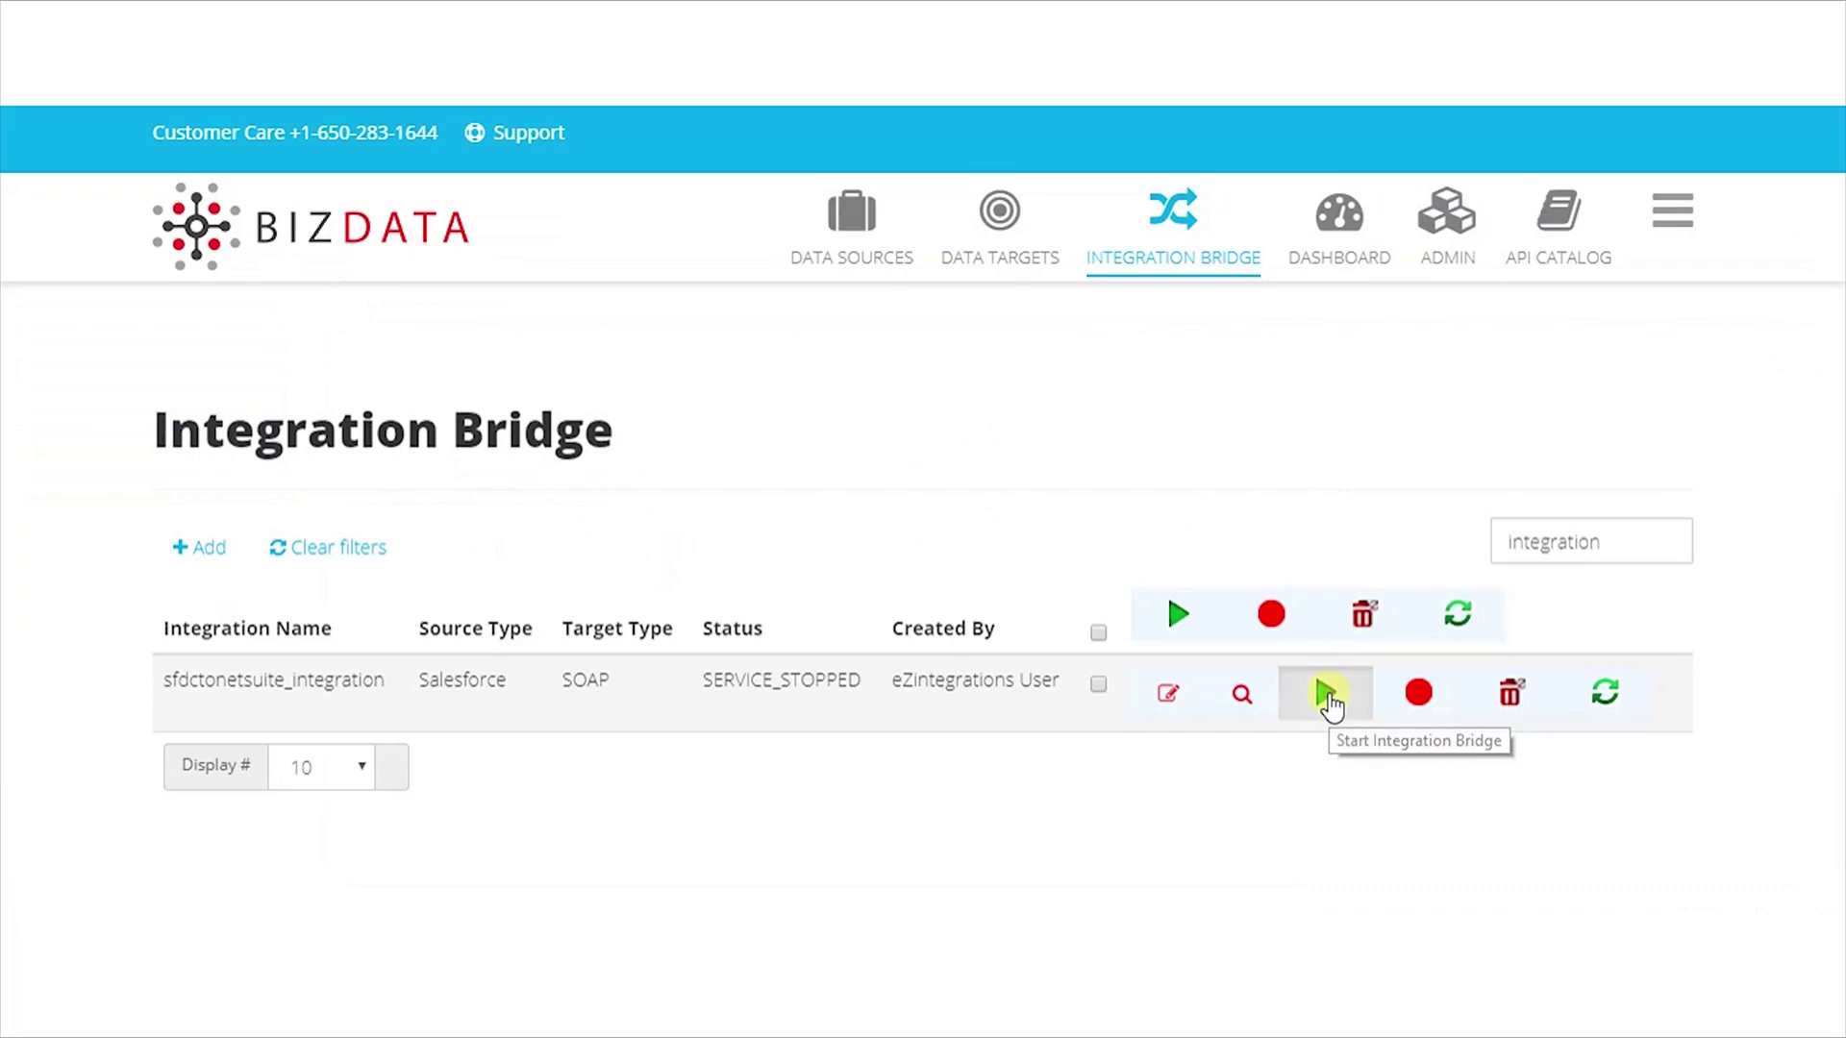
pyautogui.click(1328, 698)
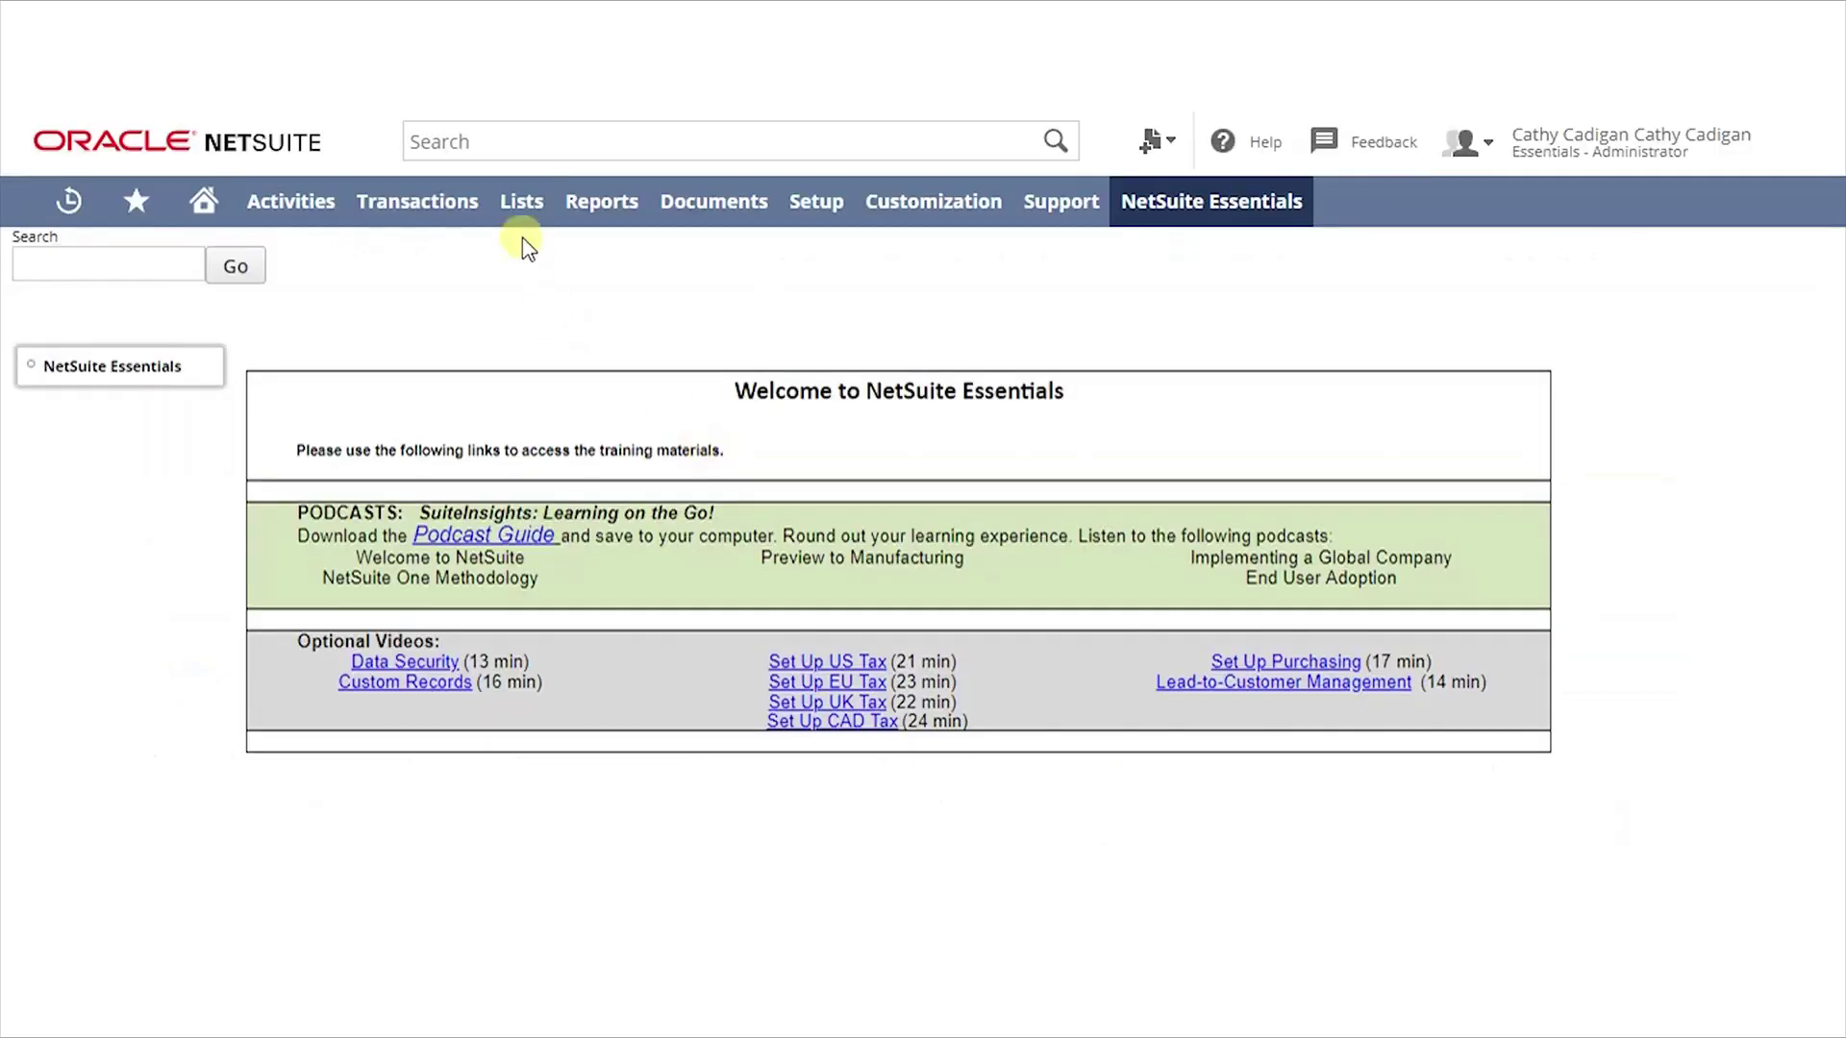
# Open NetSuite's Lists > Accounting > Items page to check the synced items
pyautogui.moveTo(523, 223)
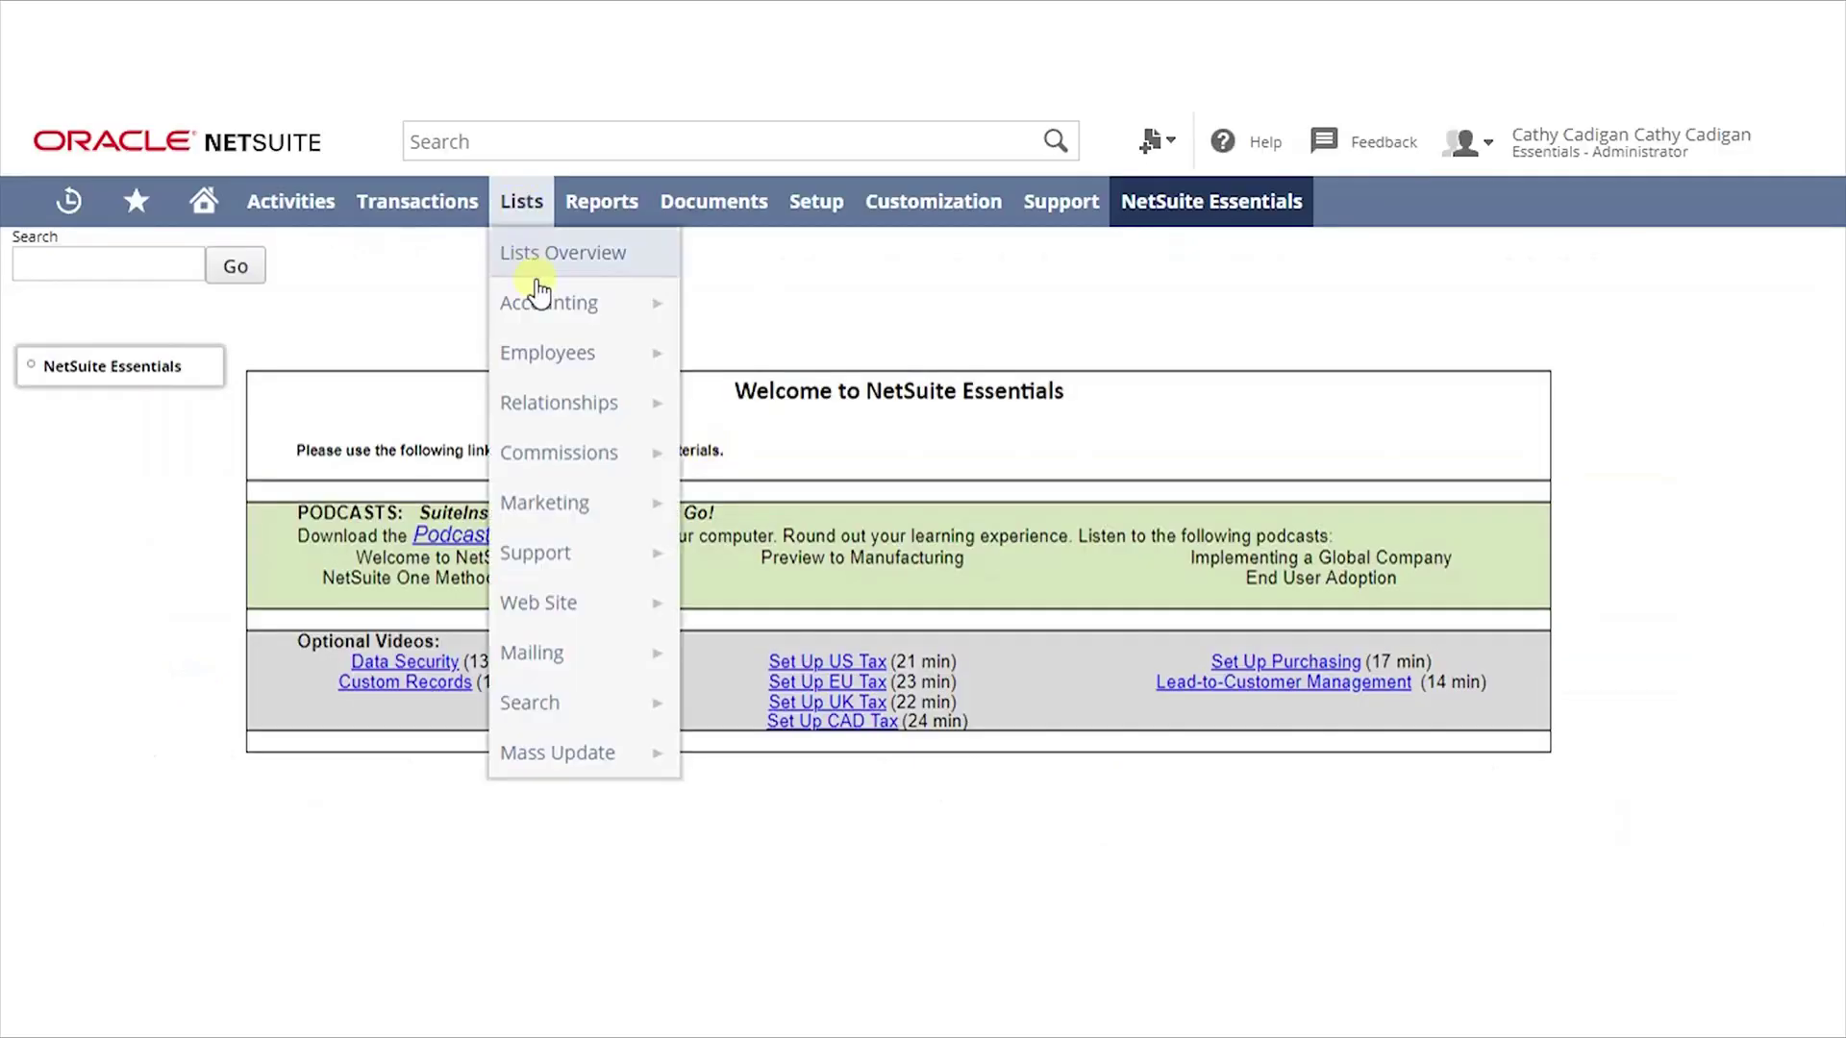
pyautogui.moveTo(574, 320)
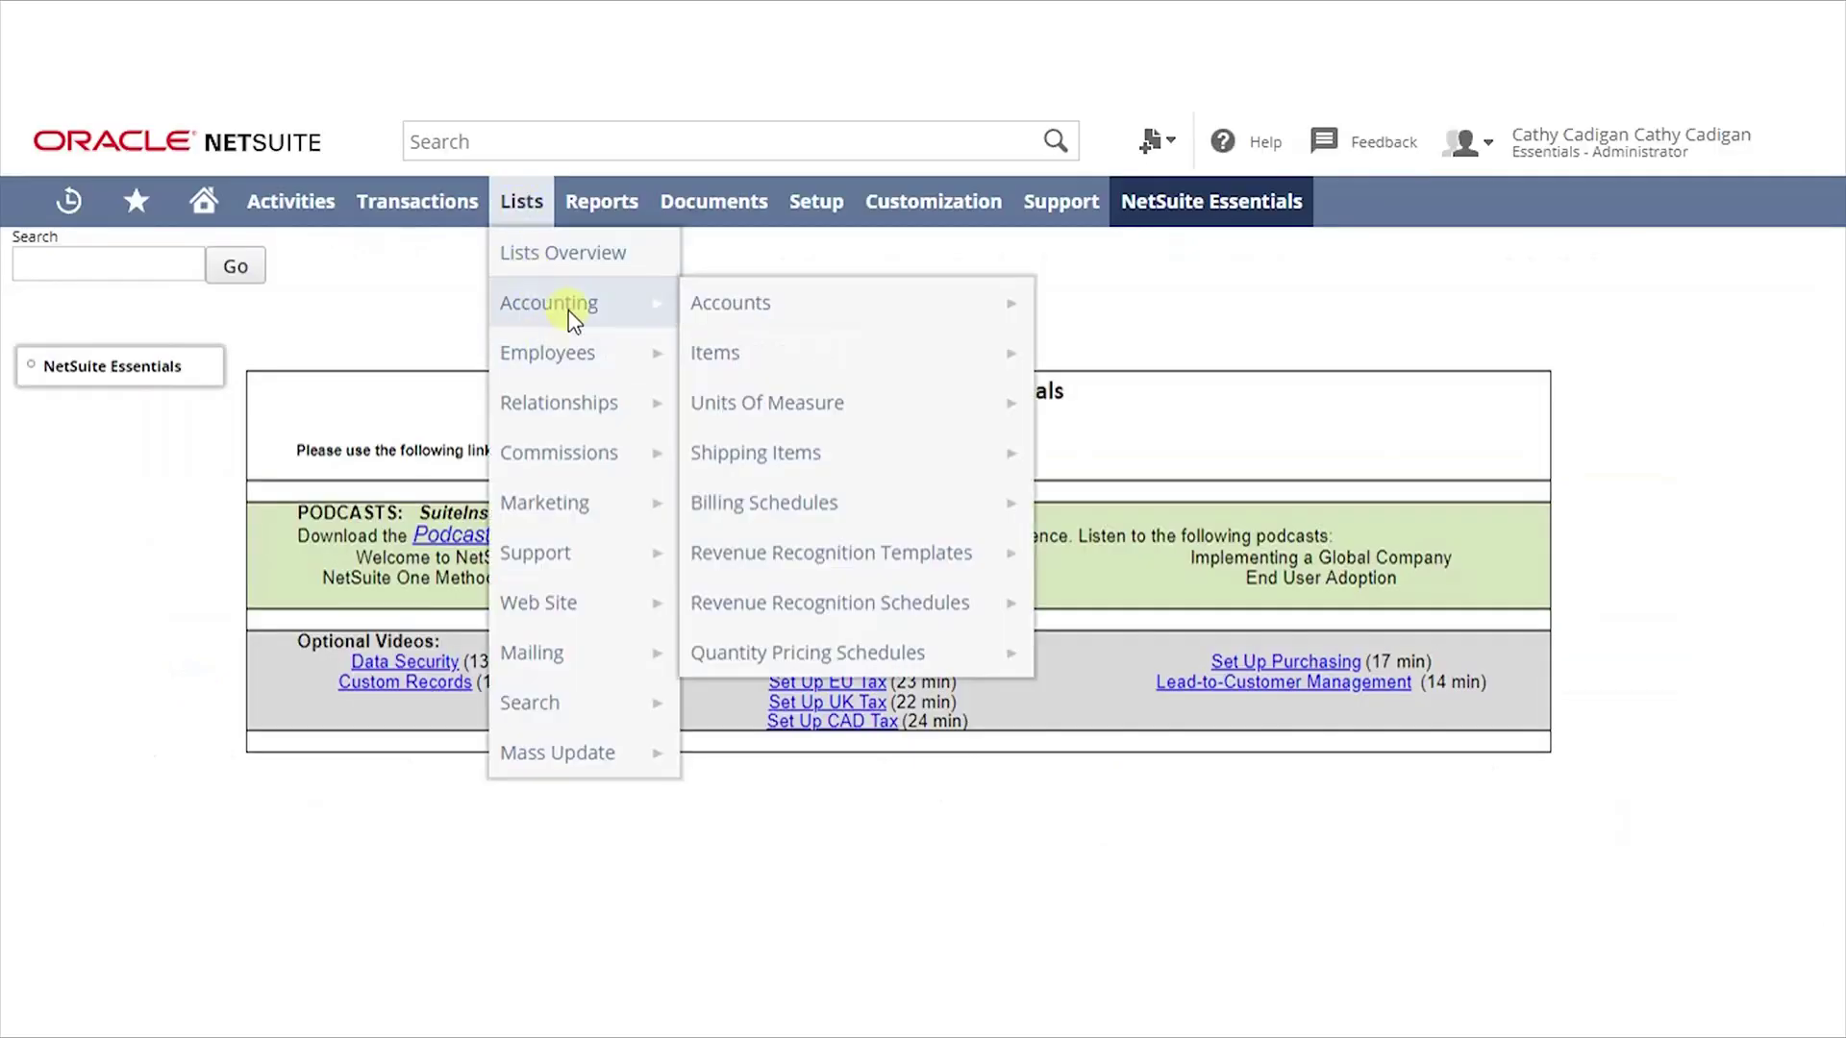
pyautogui.click(747, 355)
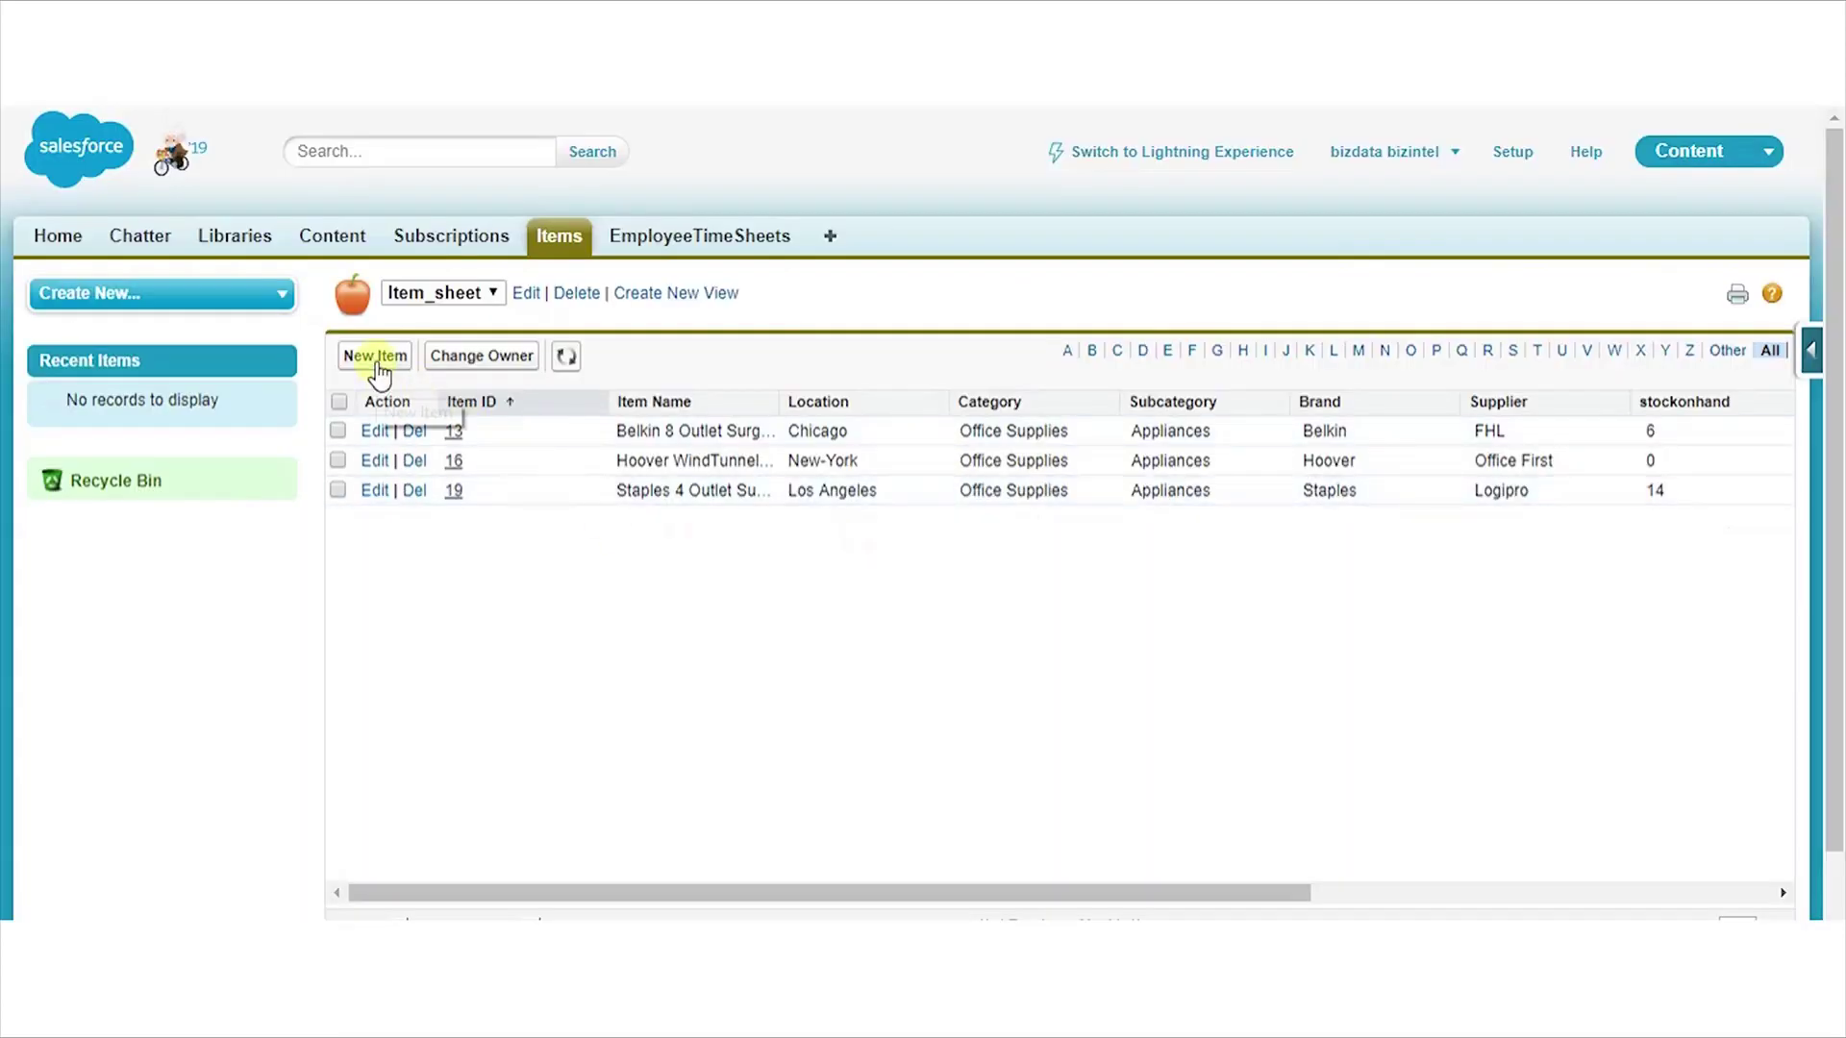
# Start a new item with Location New-York, Category Office Supplies, Subcategory Binders and Binder Access
pyautogui.click(378, 357)
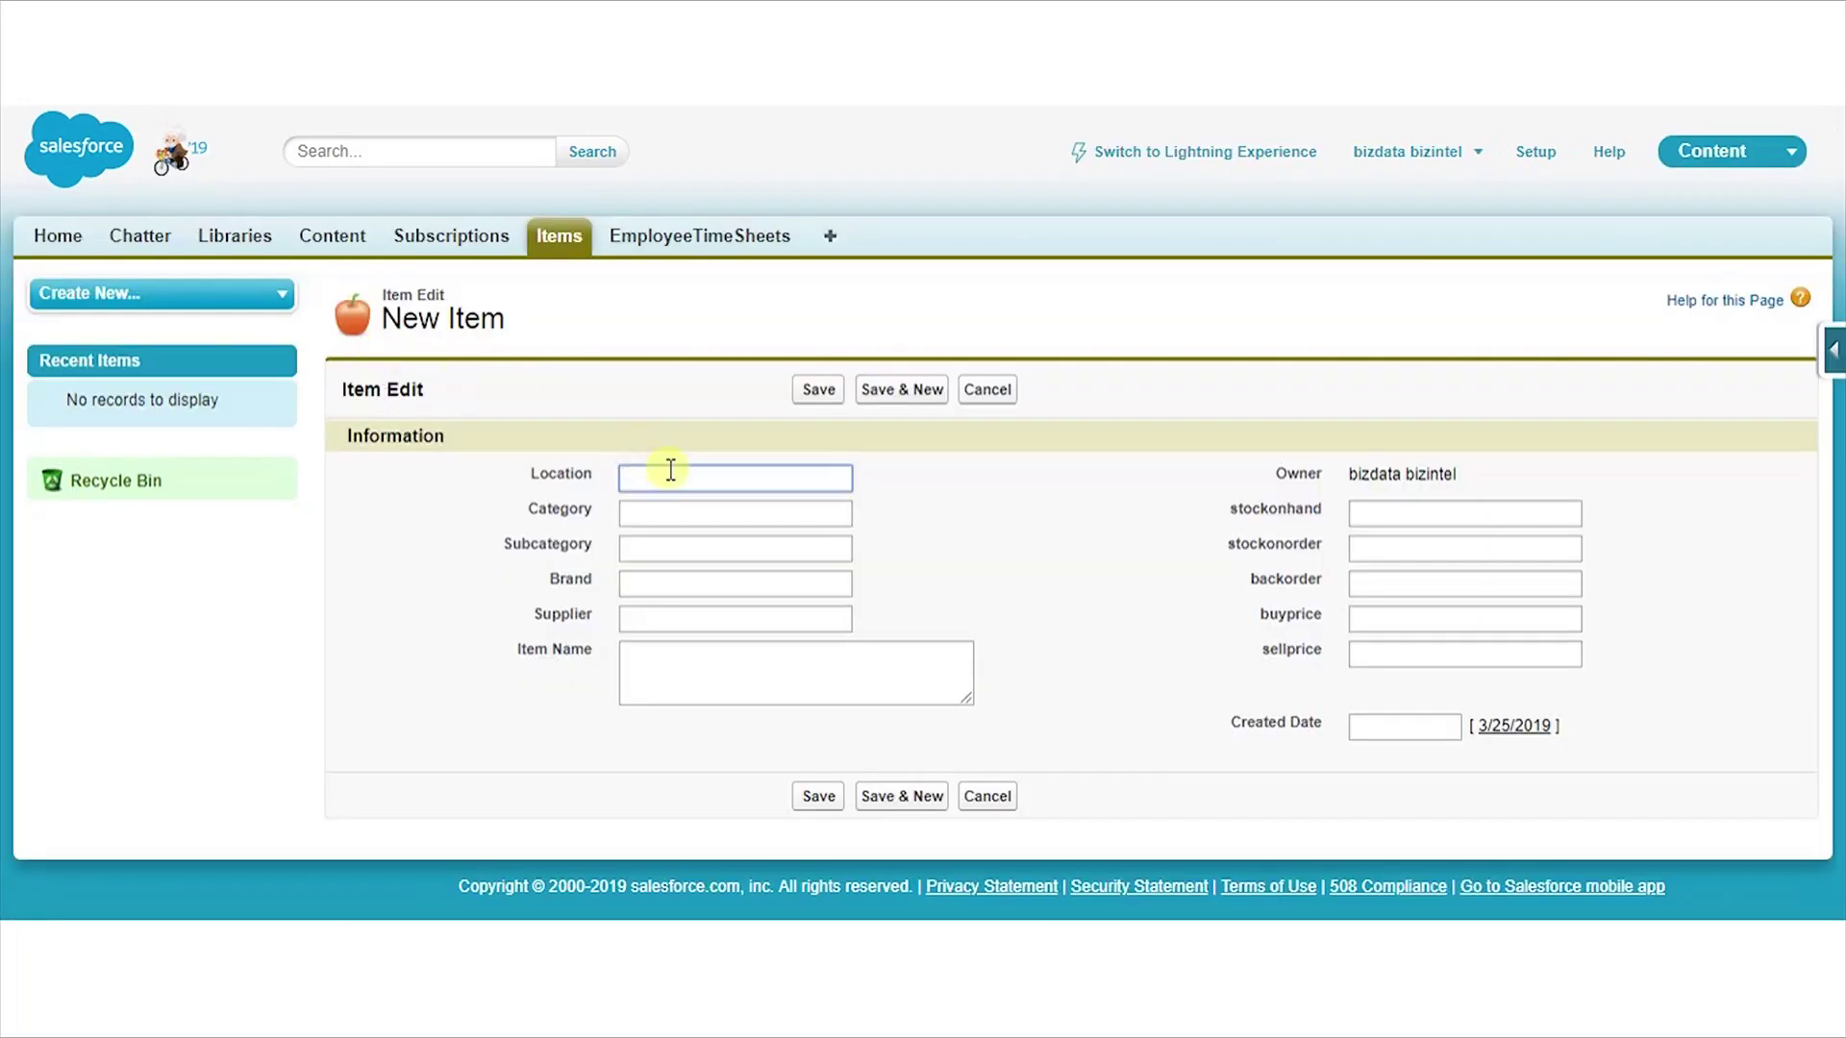
pyautogui.write('n')
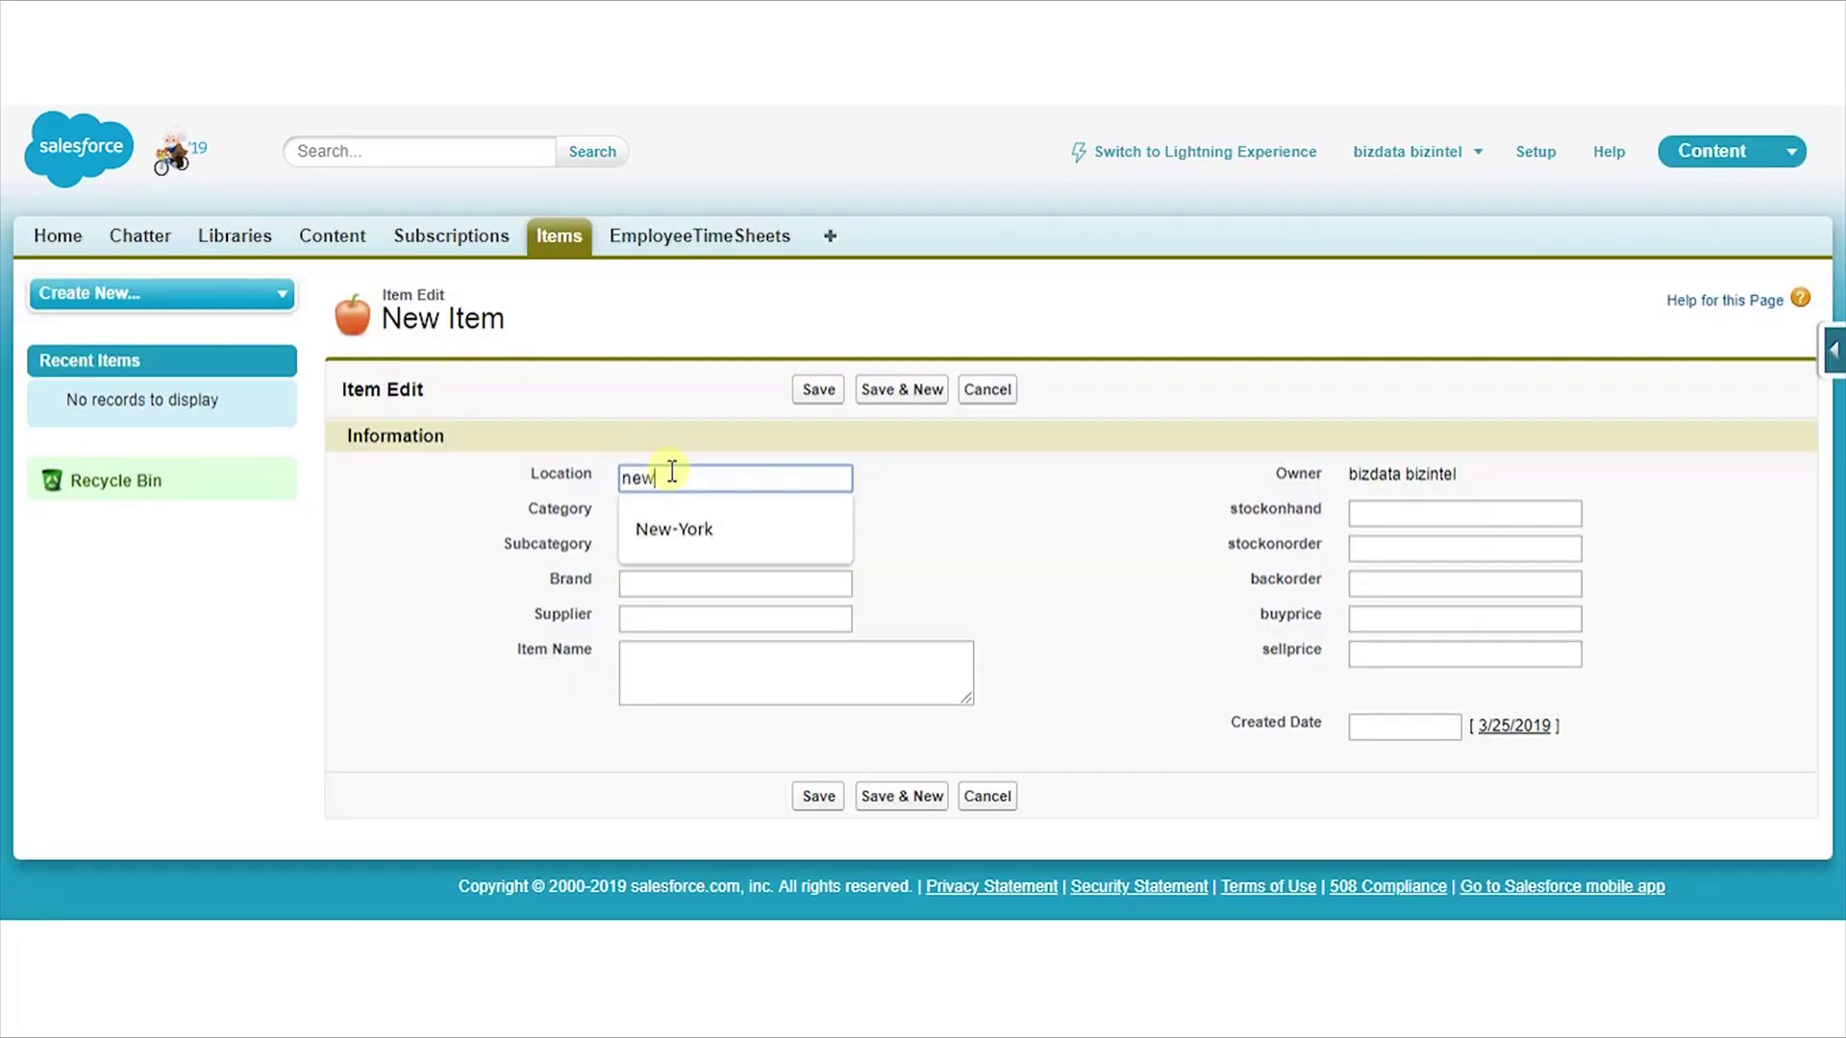
pyautogui.write('ew')
pyautogui.click(674, 529)
pyautogui.click(679, 517)
pyautogui.click(683, 563)
pyautogui.click(680, 550)
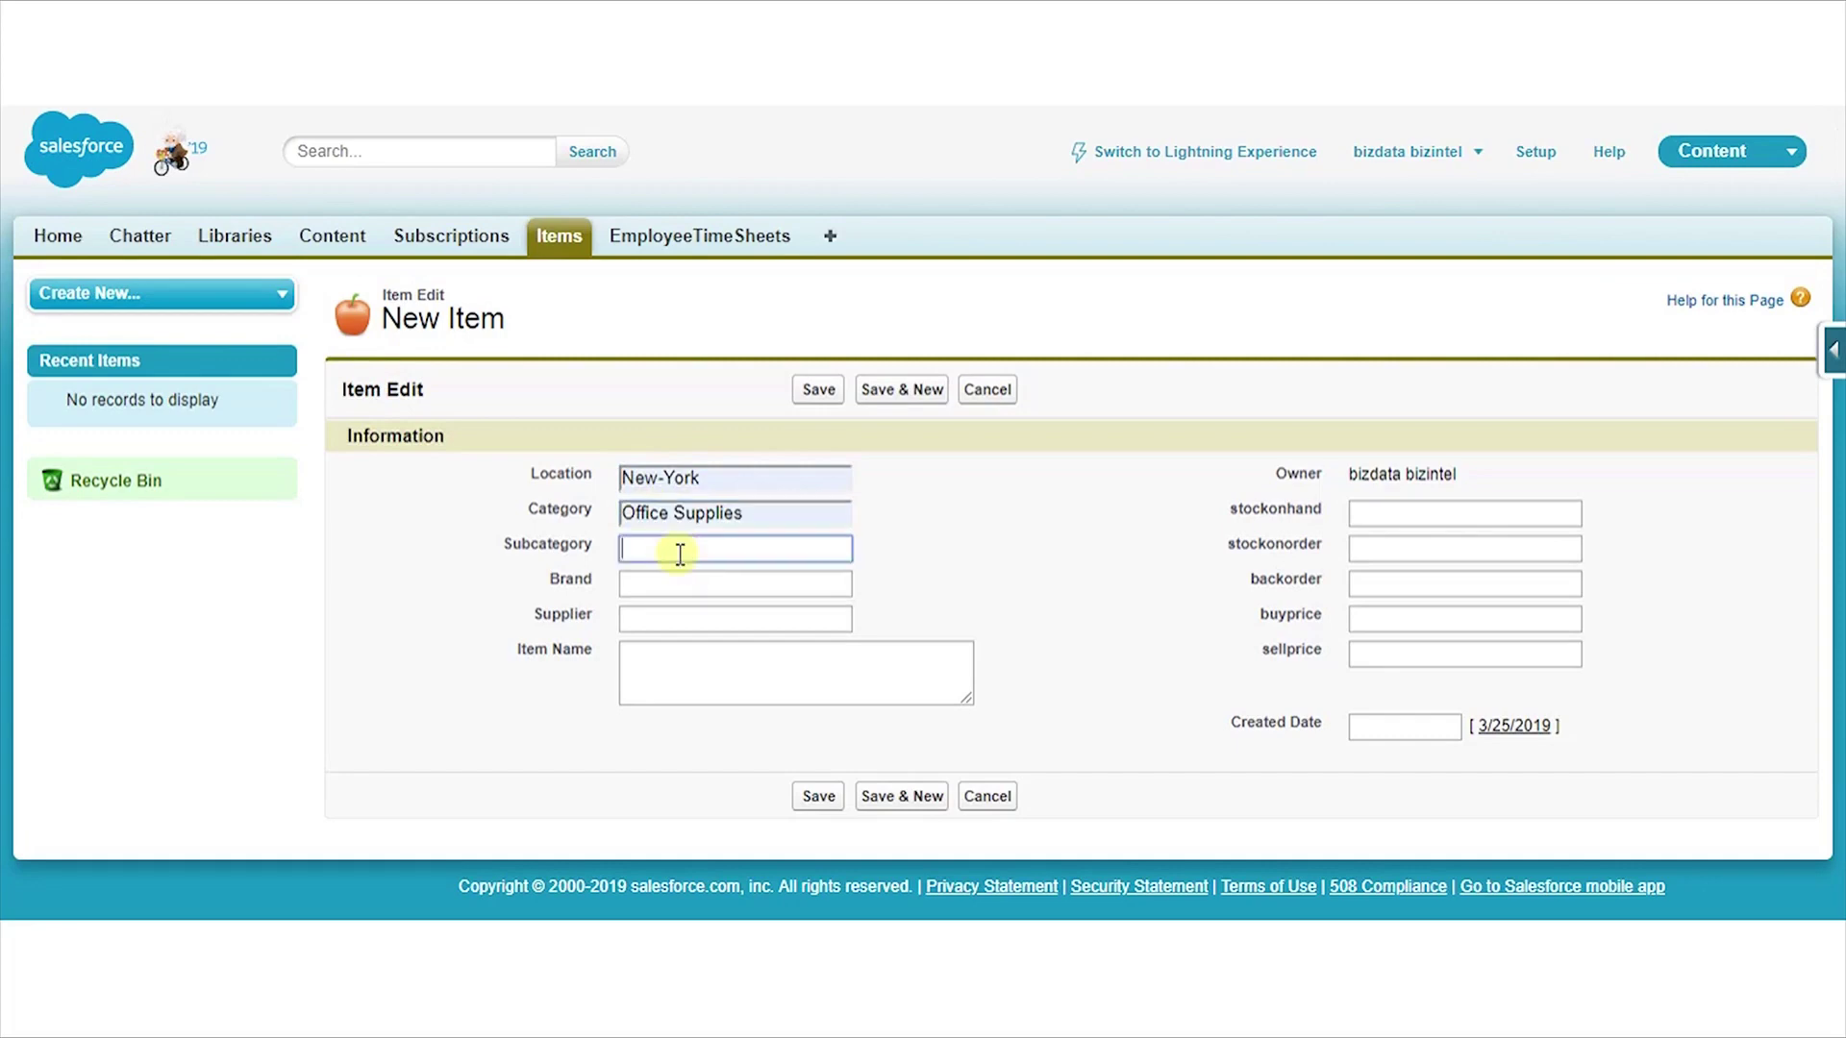
pyautogui.write('Binders and Binder Access')
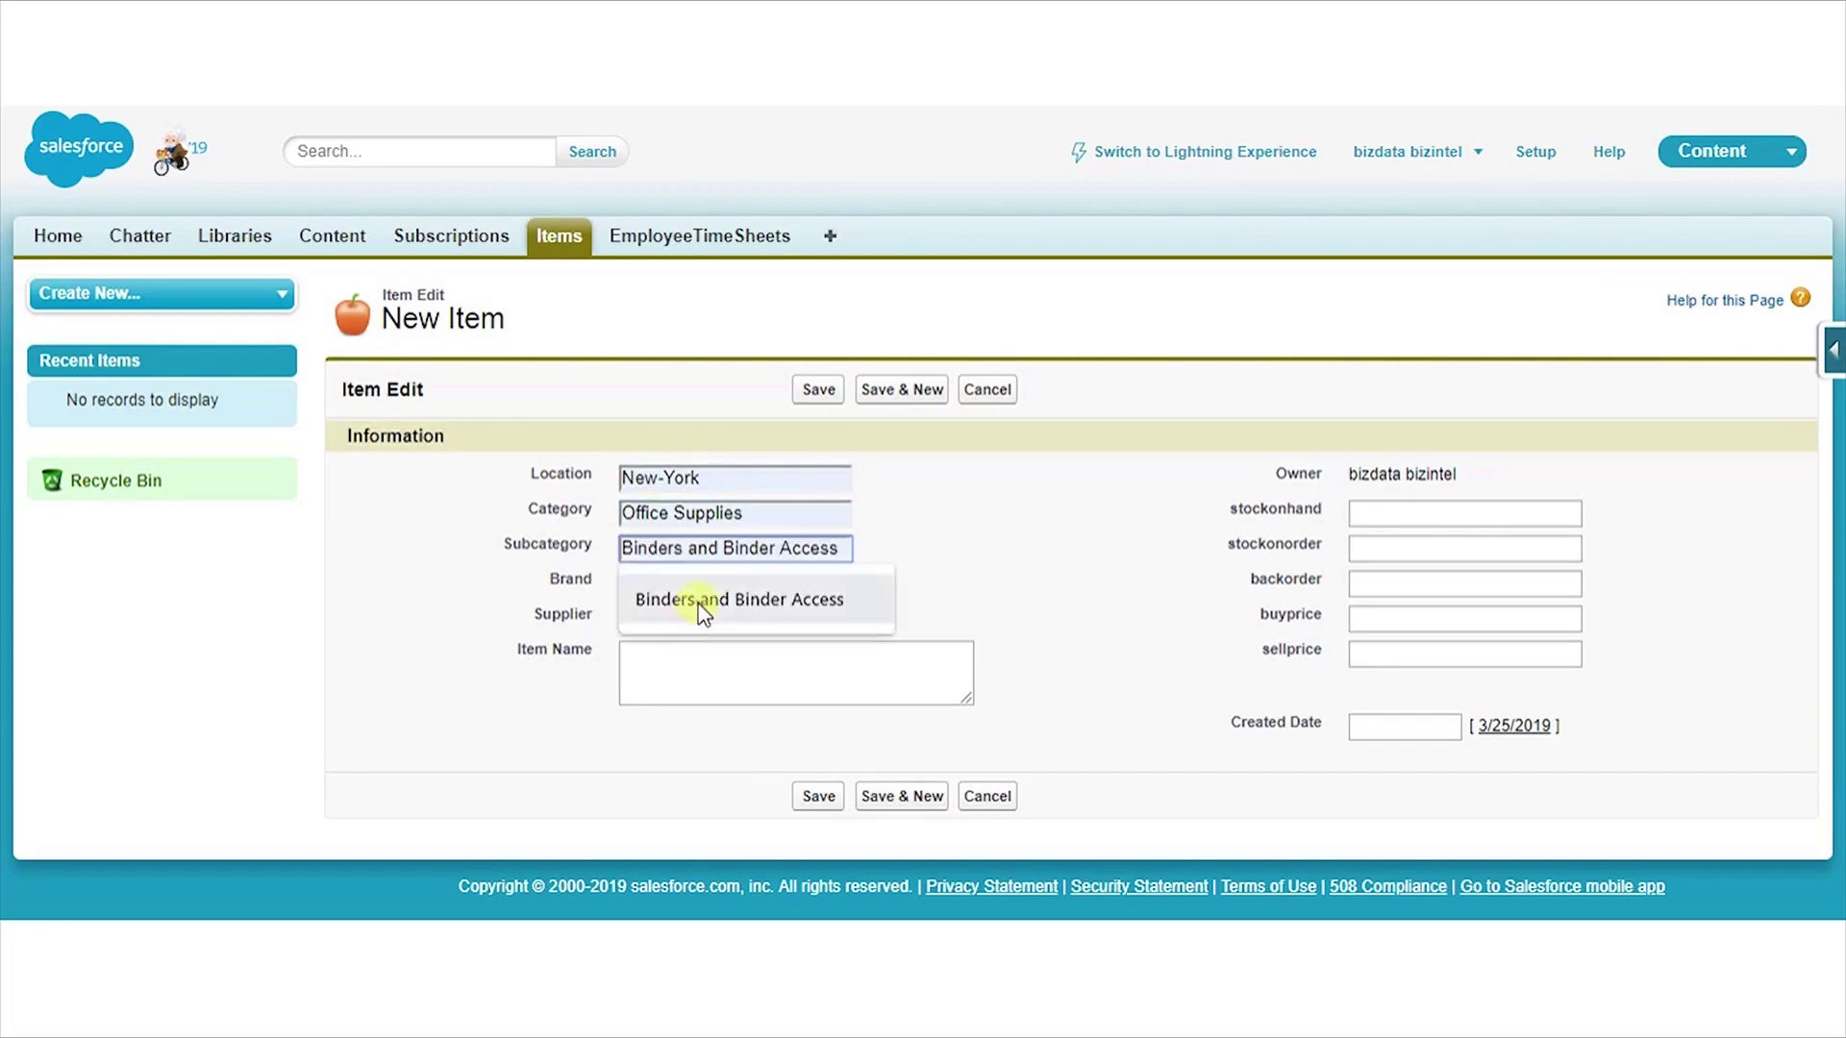
pyautogui.click(701, 606)
# Enter Brand Acco, Supplier Drecom and item name 'Acco Pressboard Covers with Storage Hooks,1478'
pyautogui.click(651, 586)
pyautogui.write('Acco')
pyautogui.press('Tab')
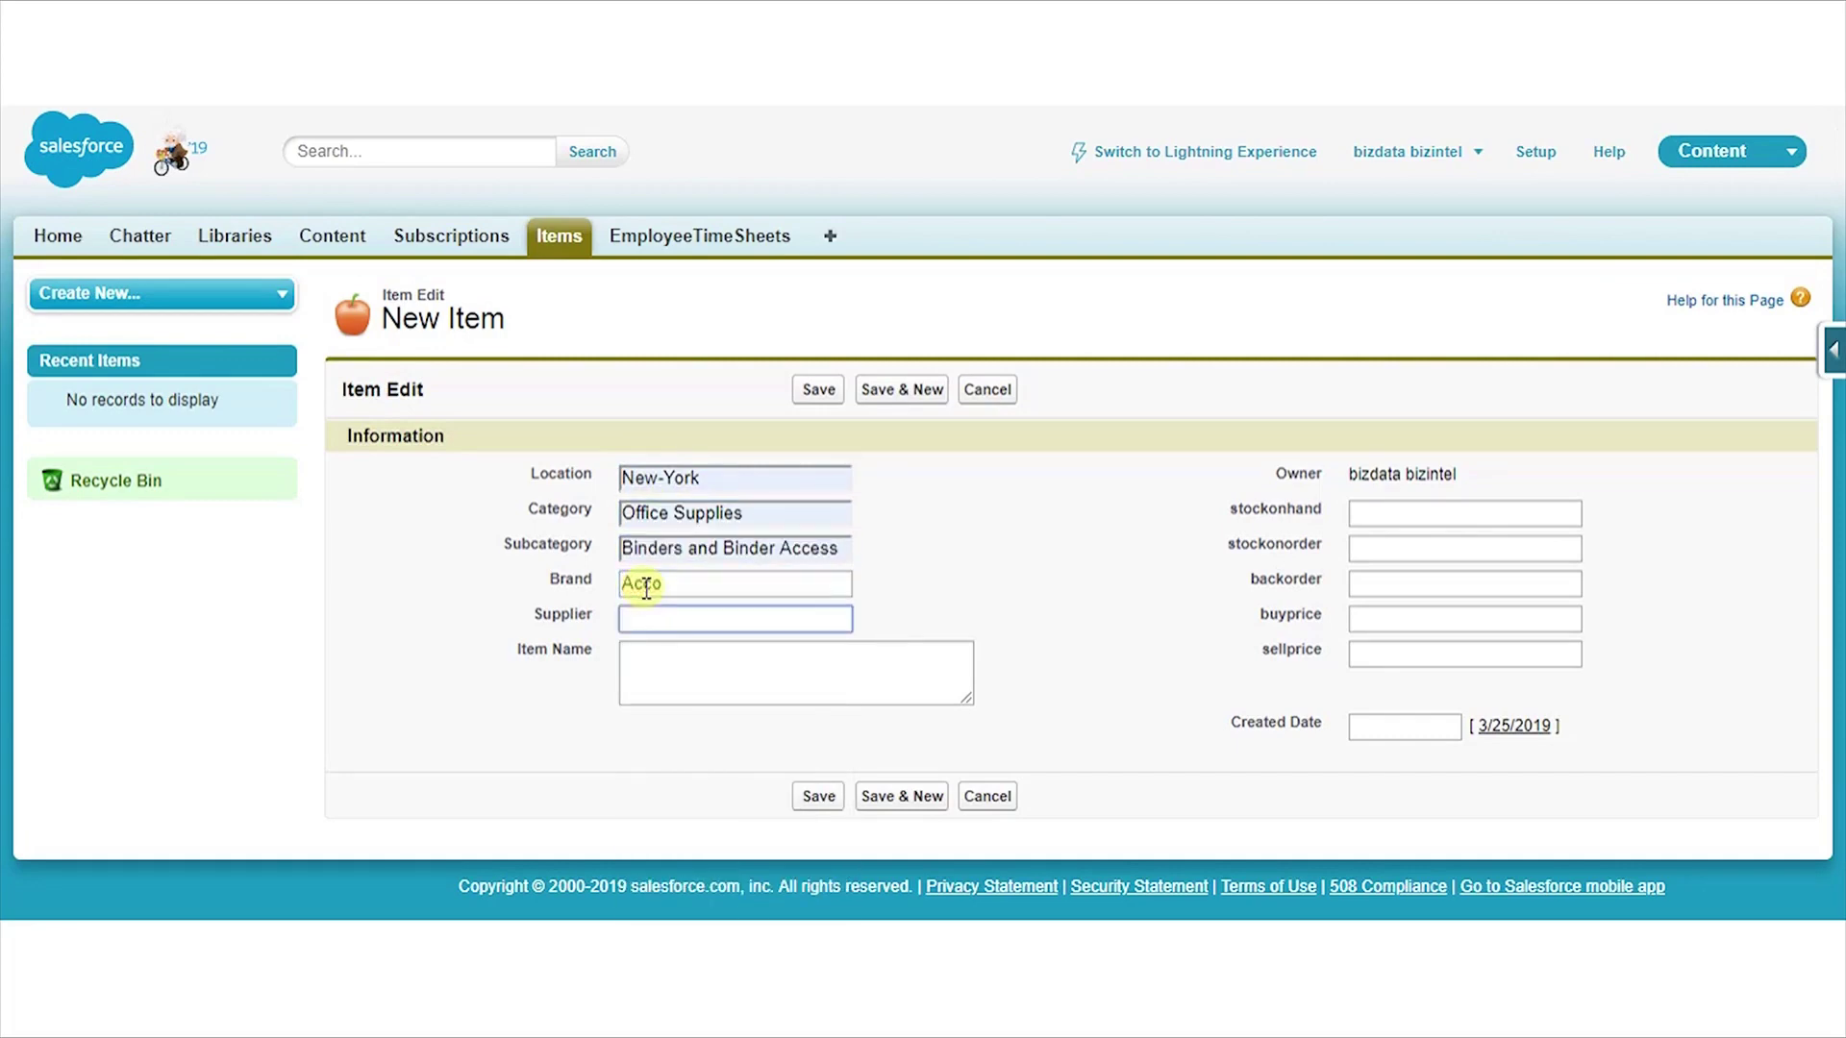
pyautogui.write('Drecom')
pyautogui.press('Tab')
pyautogui.write('Acc Pressboar')
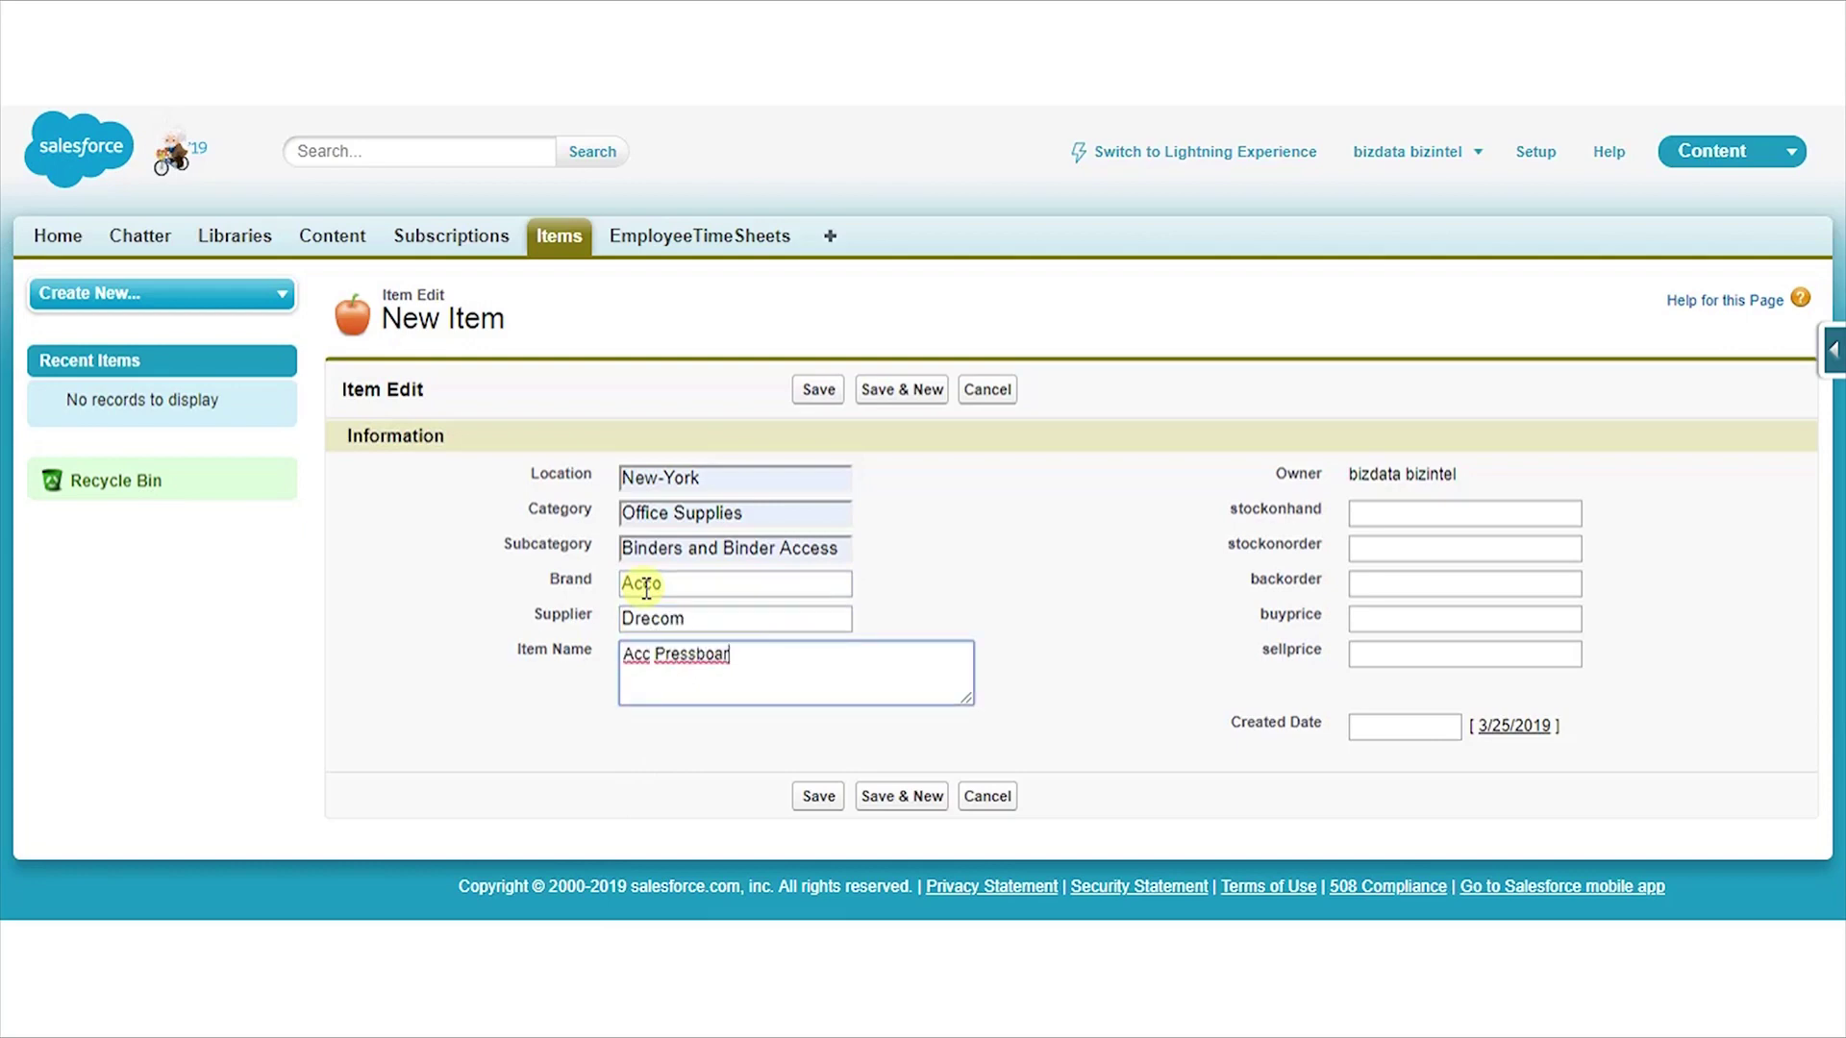
pyautogui.press('BackSpace')
pyautogui.press('BackSpace')
pyautogui.press('BackSpace')
pyautogui.press('BackSpace')
pyautogui.press('BackSpace')
pyautogui.press('BackSpace')
pyautogui.press('BackSpace')
pyautogui.press('BackSpace')
pyautogui.press('BackSpace')
pyautogui.press('BackSpace')
pyautogui.write('o Pressboard Covers with Storage Ho')
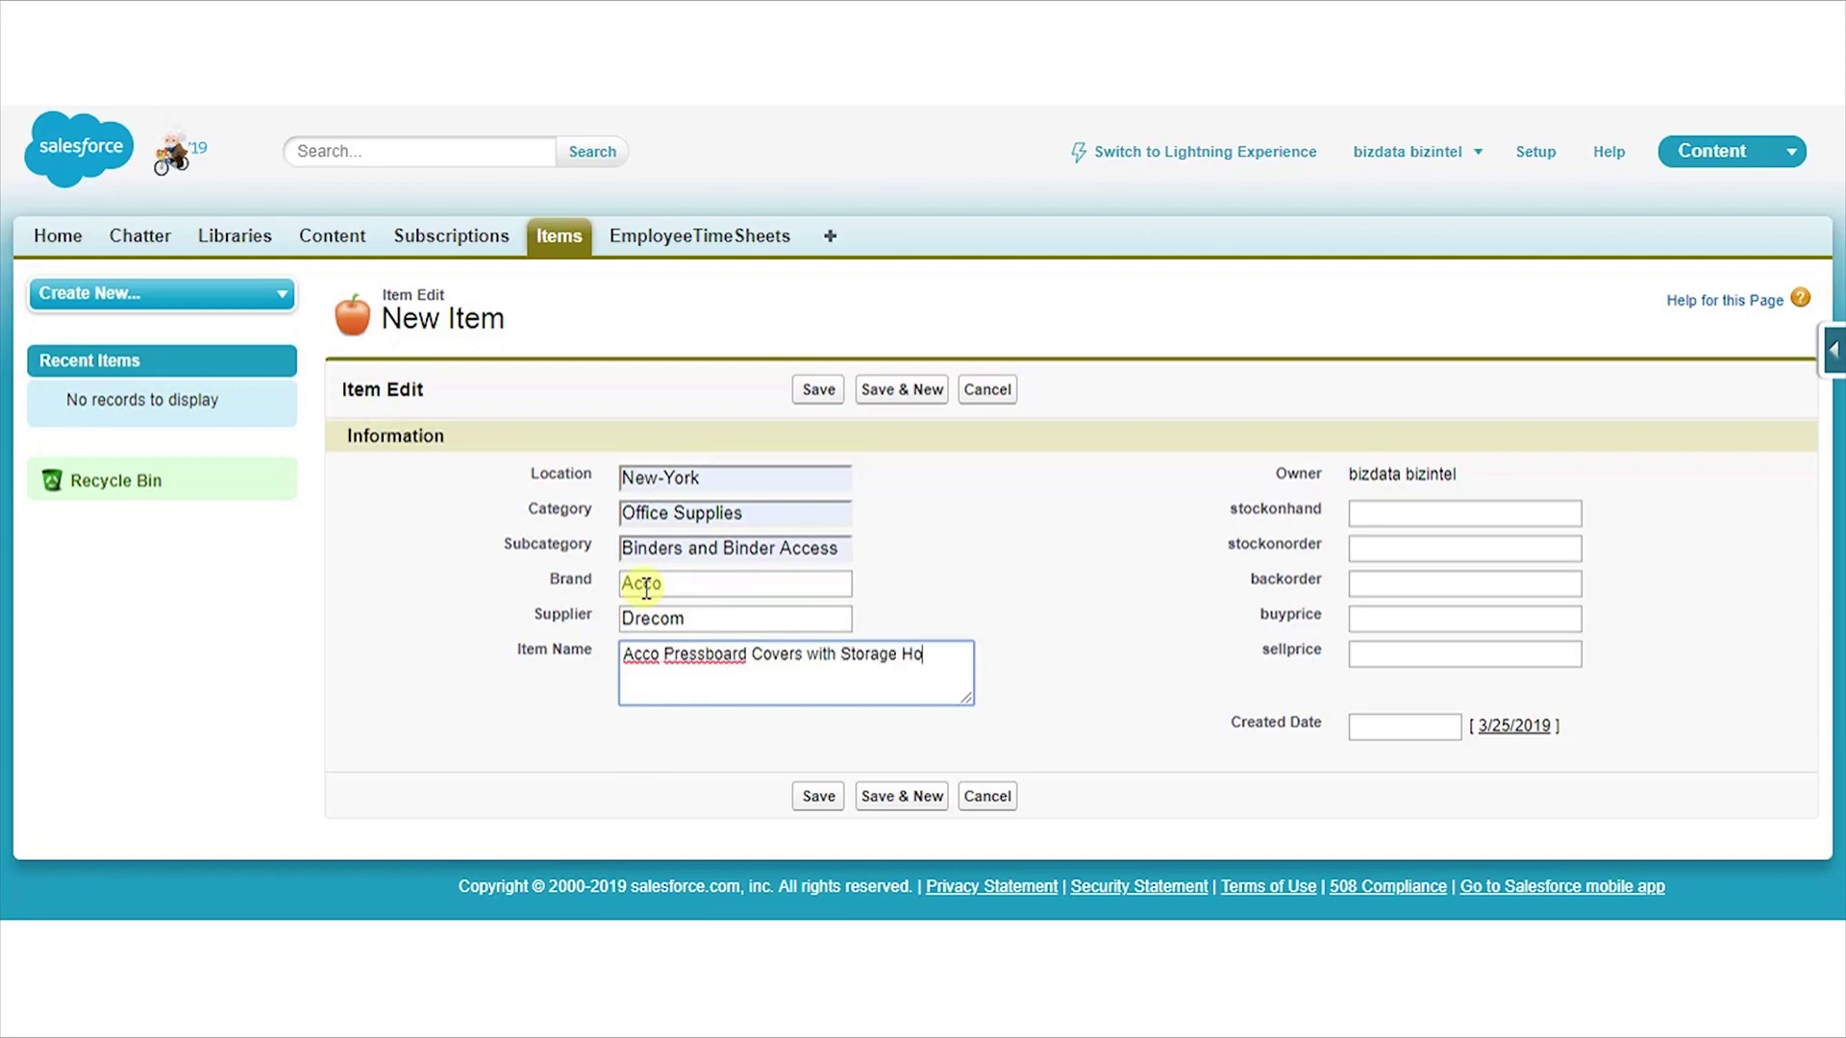
pyautogui.write('oks,1478x11 Dark Blue')
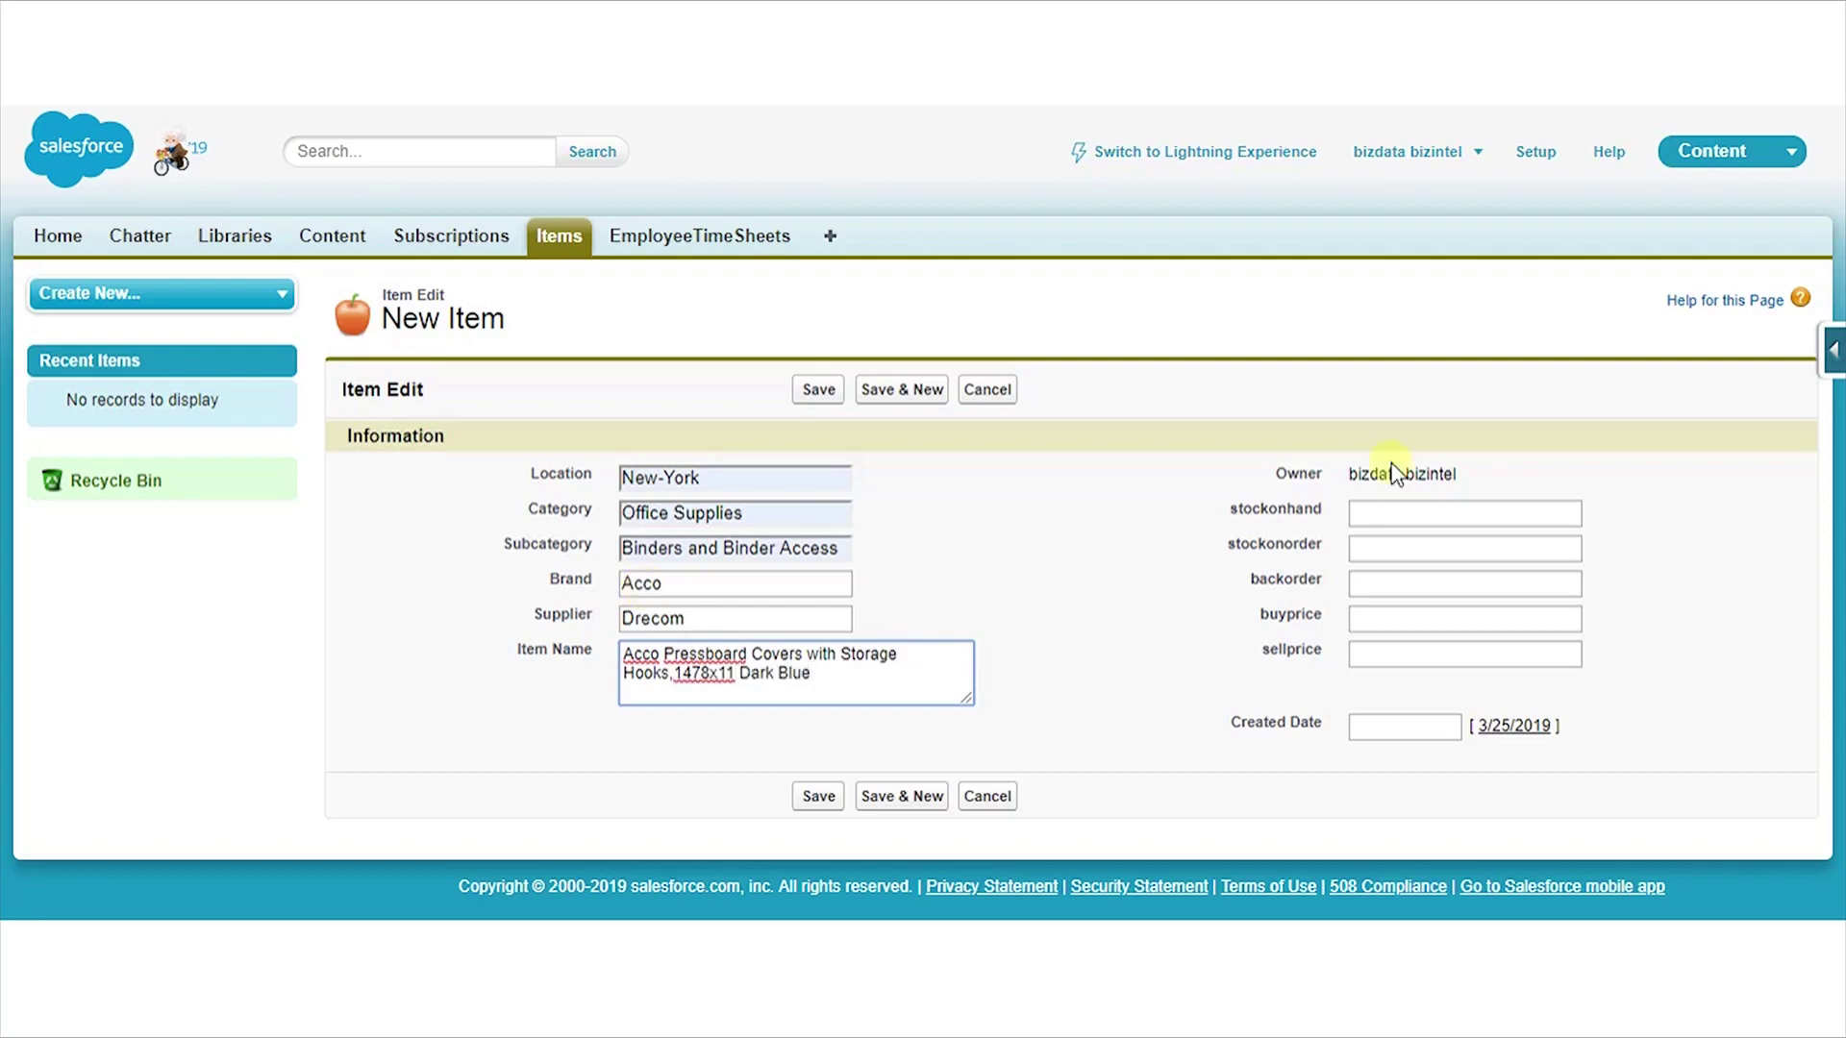
# Enter stock 1 and 0, buy price 46.38, sell price 67.75, Created Date 3/25/2019, and save
pyautogui.click(1387, 511)
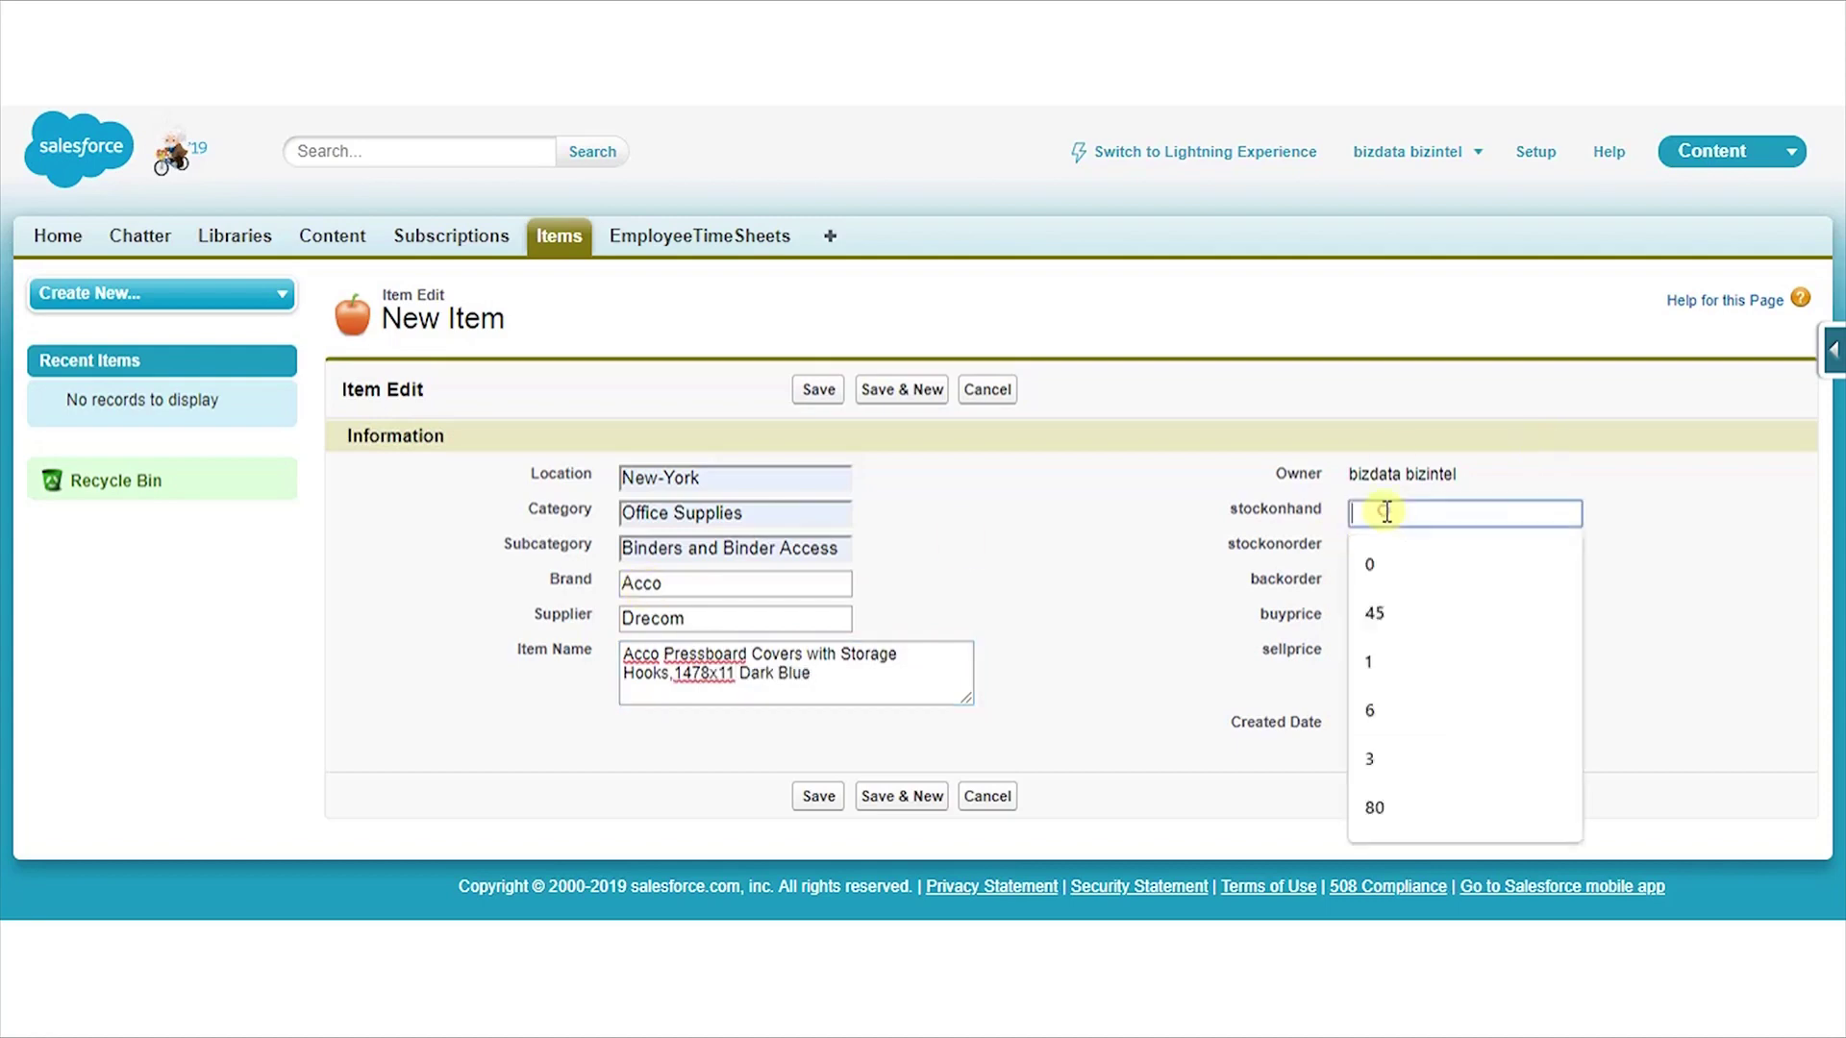
pyautogui.write('1')
pyautogui.press('Tab')
pyautogui.press('Tab')
pyautogui.write('0')
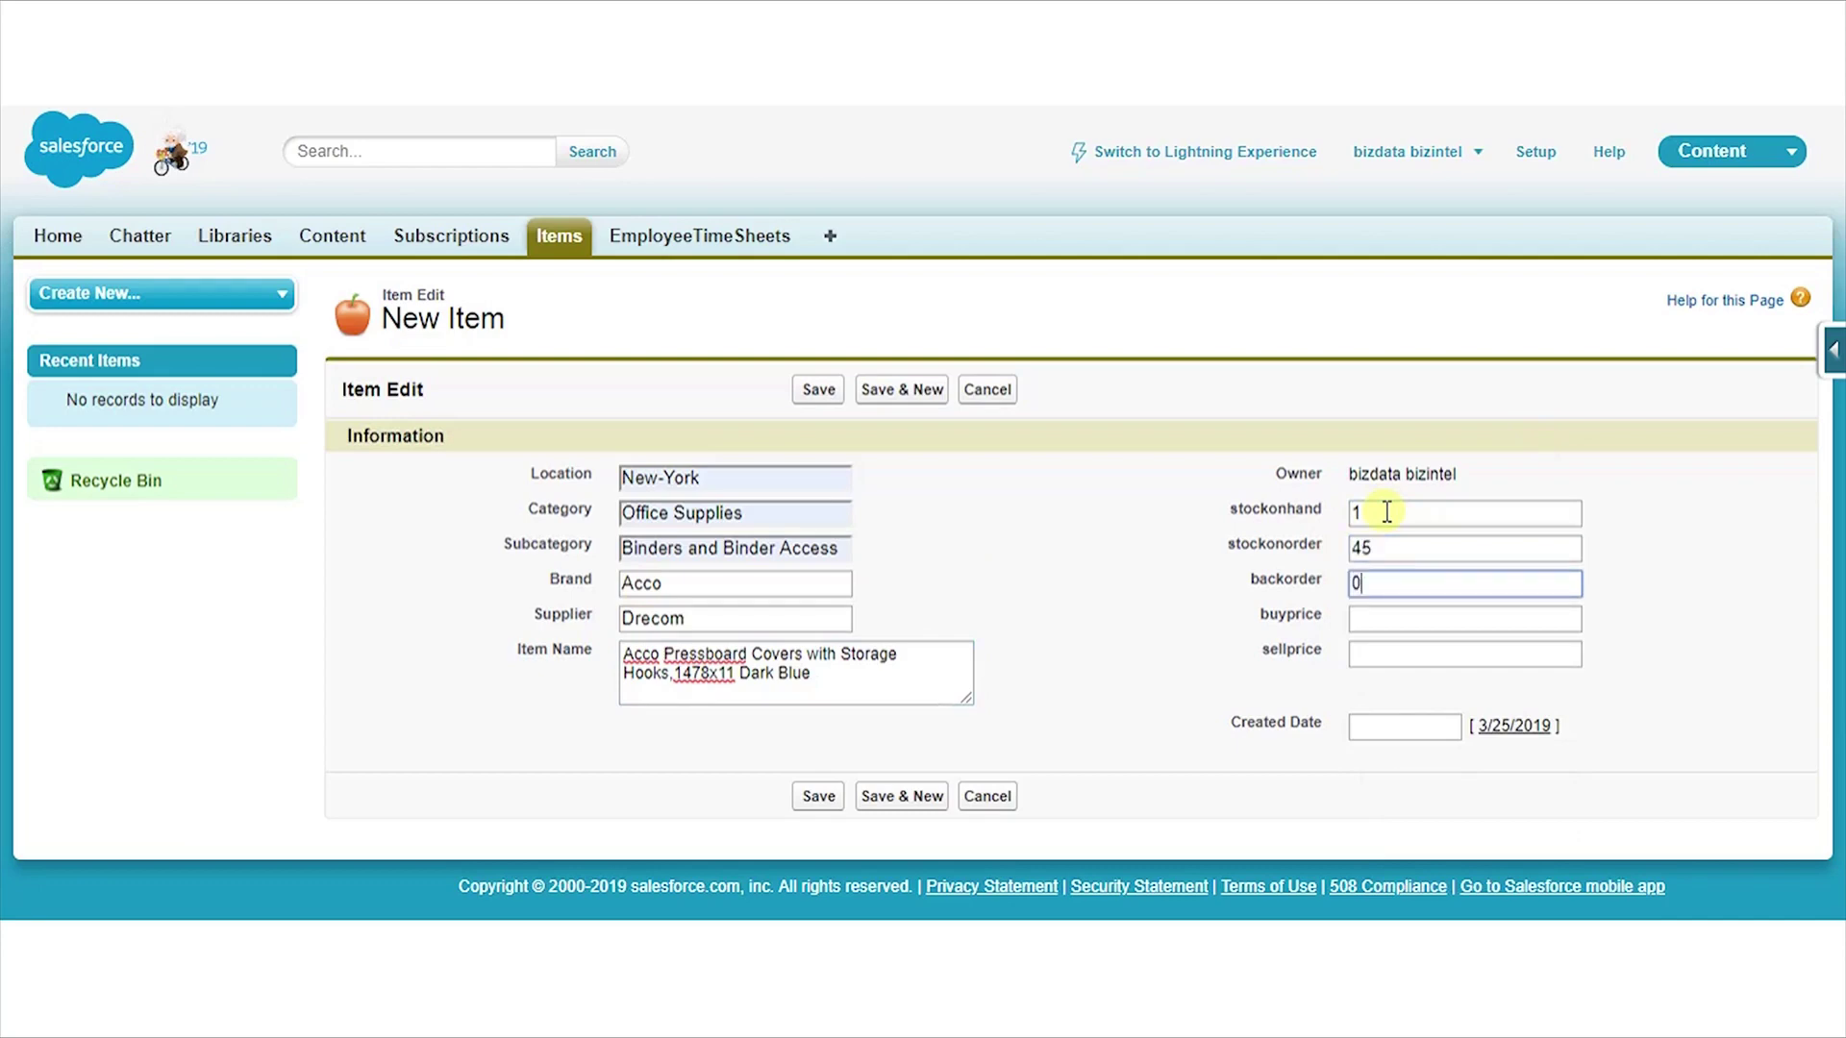
pyautogui.press('Tab')
pyautogui.write('46.38')
pyautogui.press('Tab')
pyautogui.write('67.75')
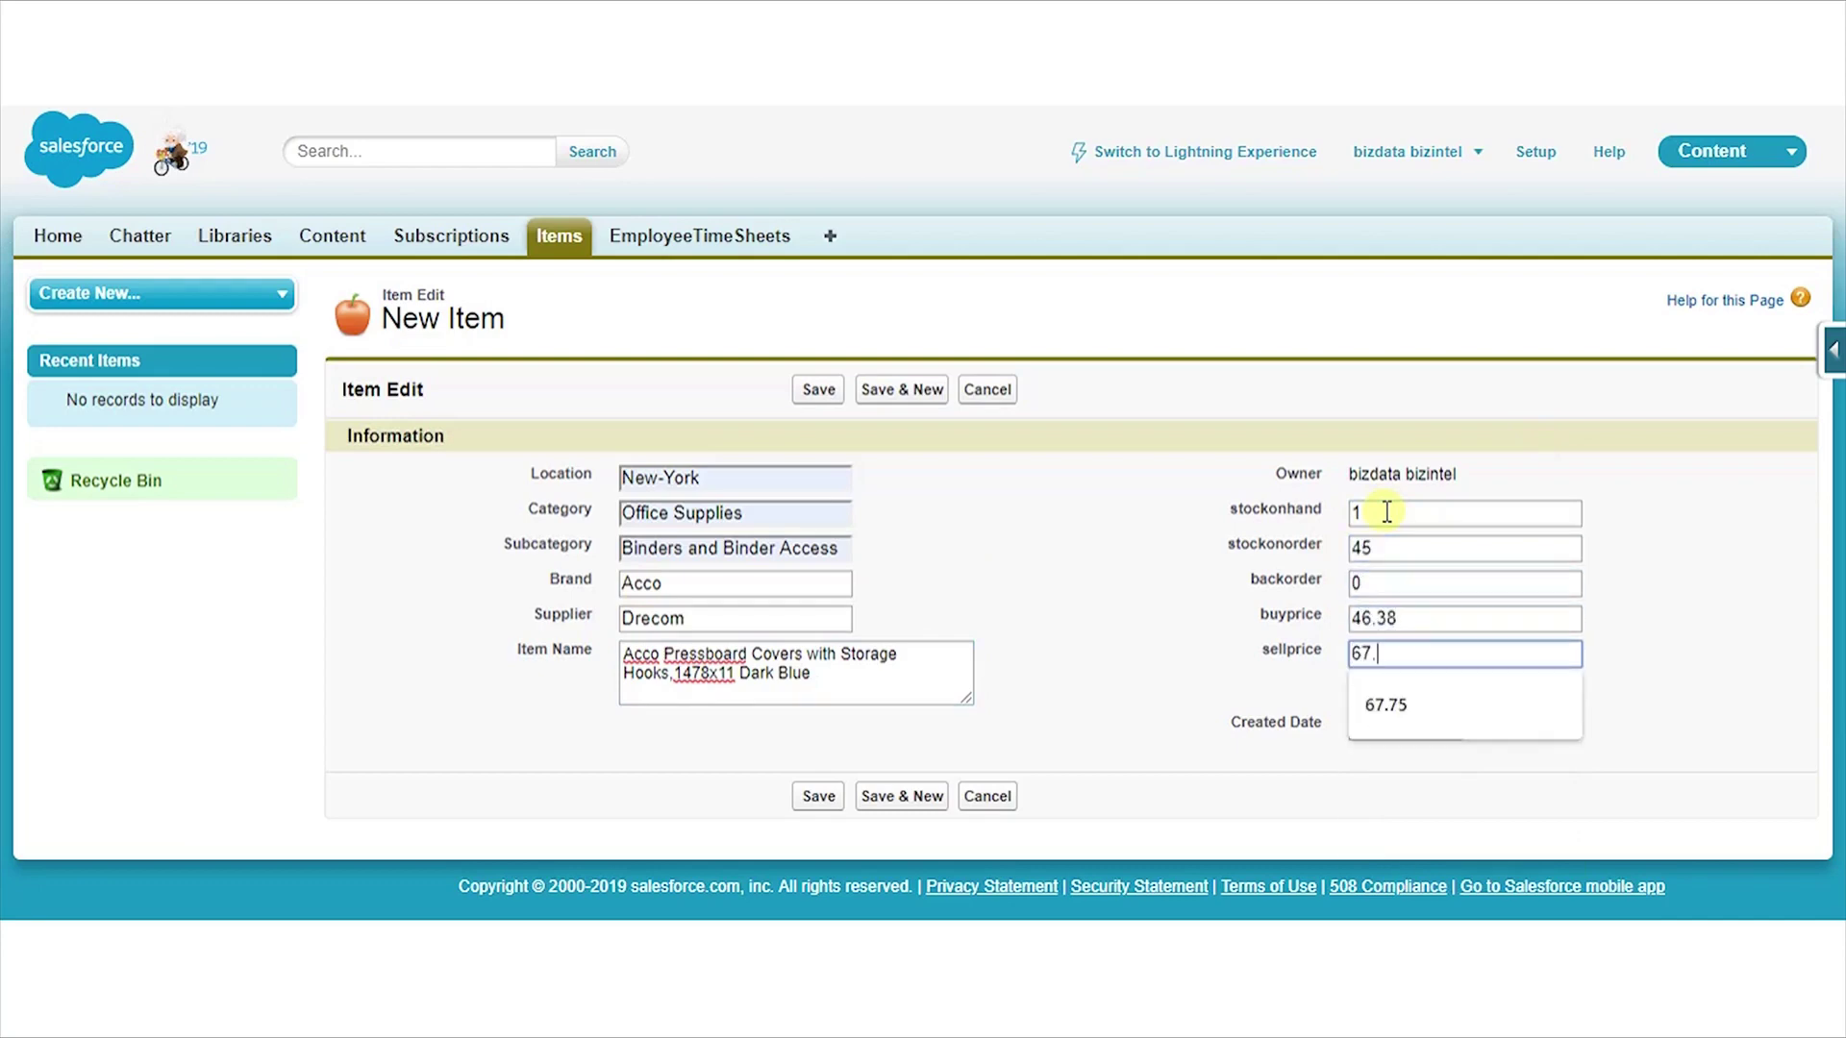
pyautogui.click(1505, 726)
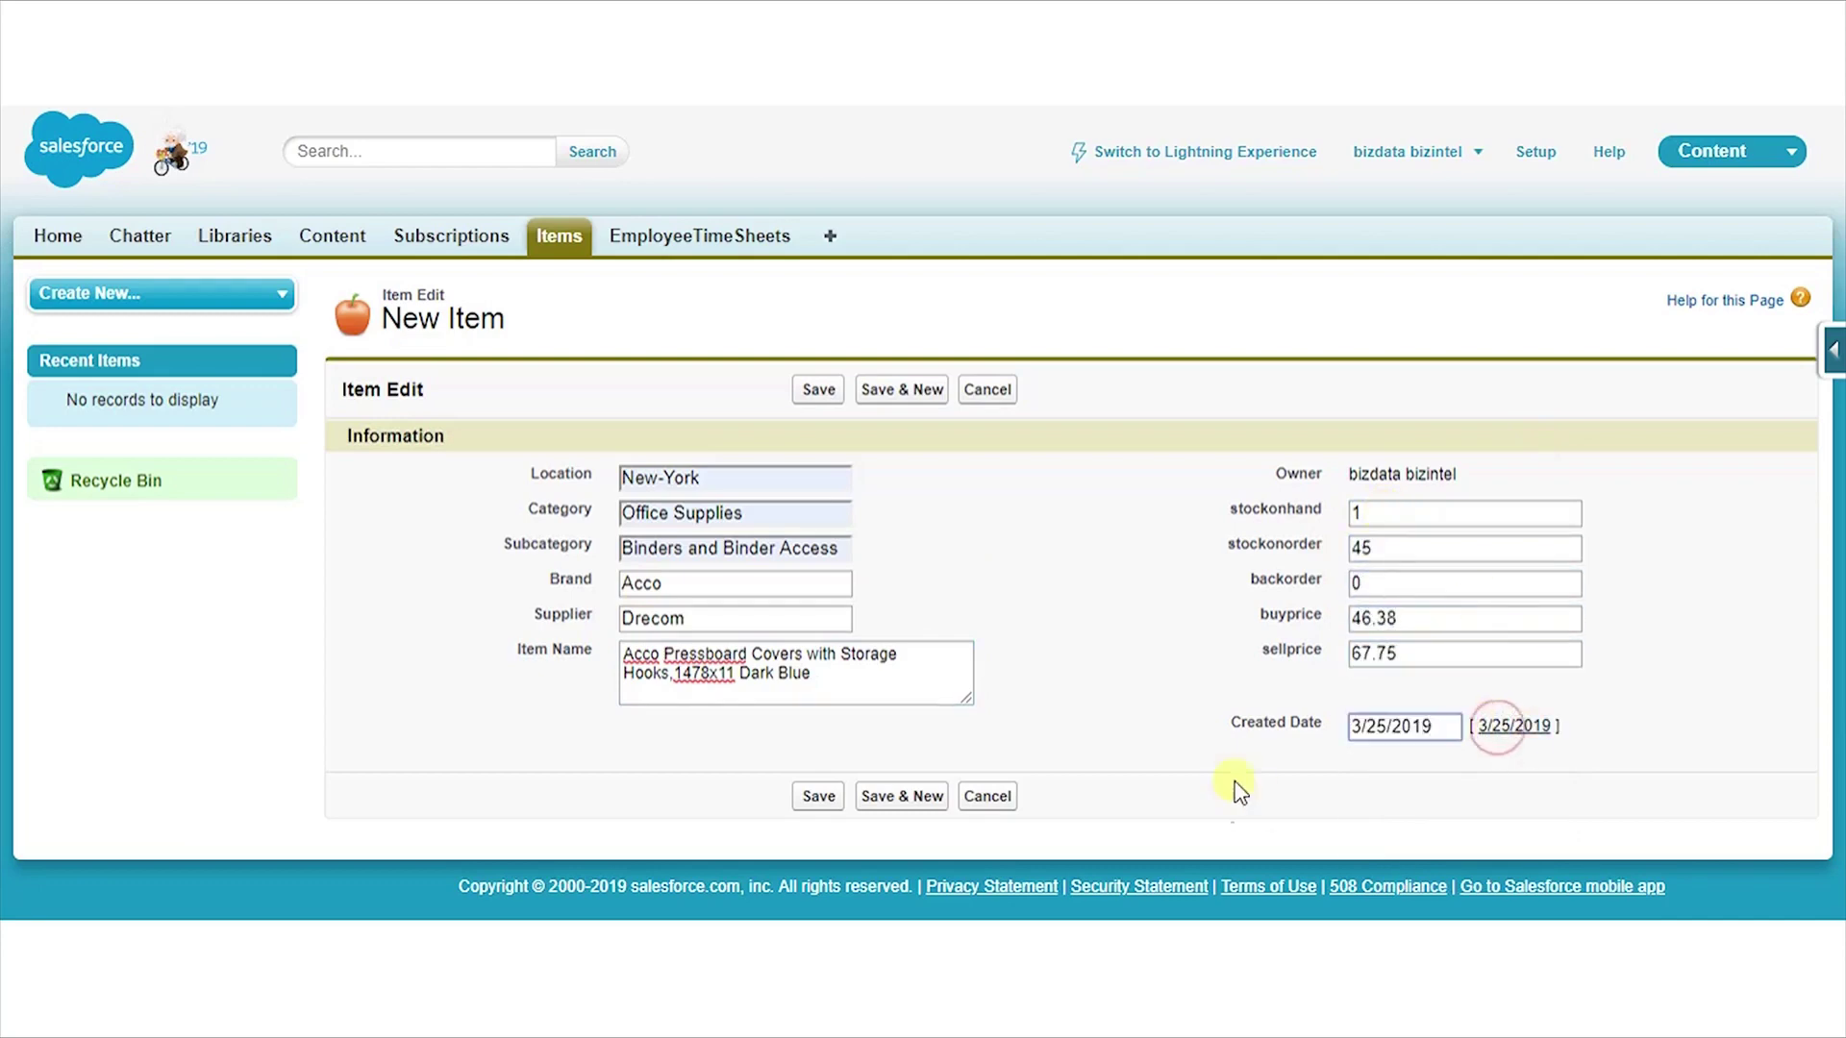
pyautogui.click(825, 800)
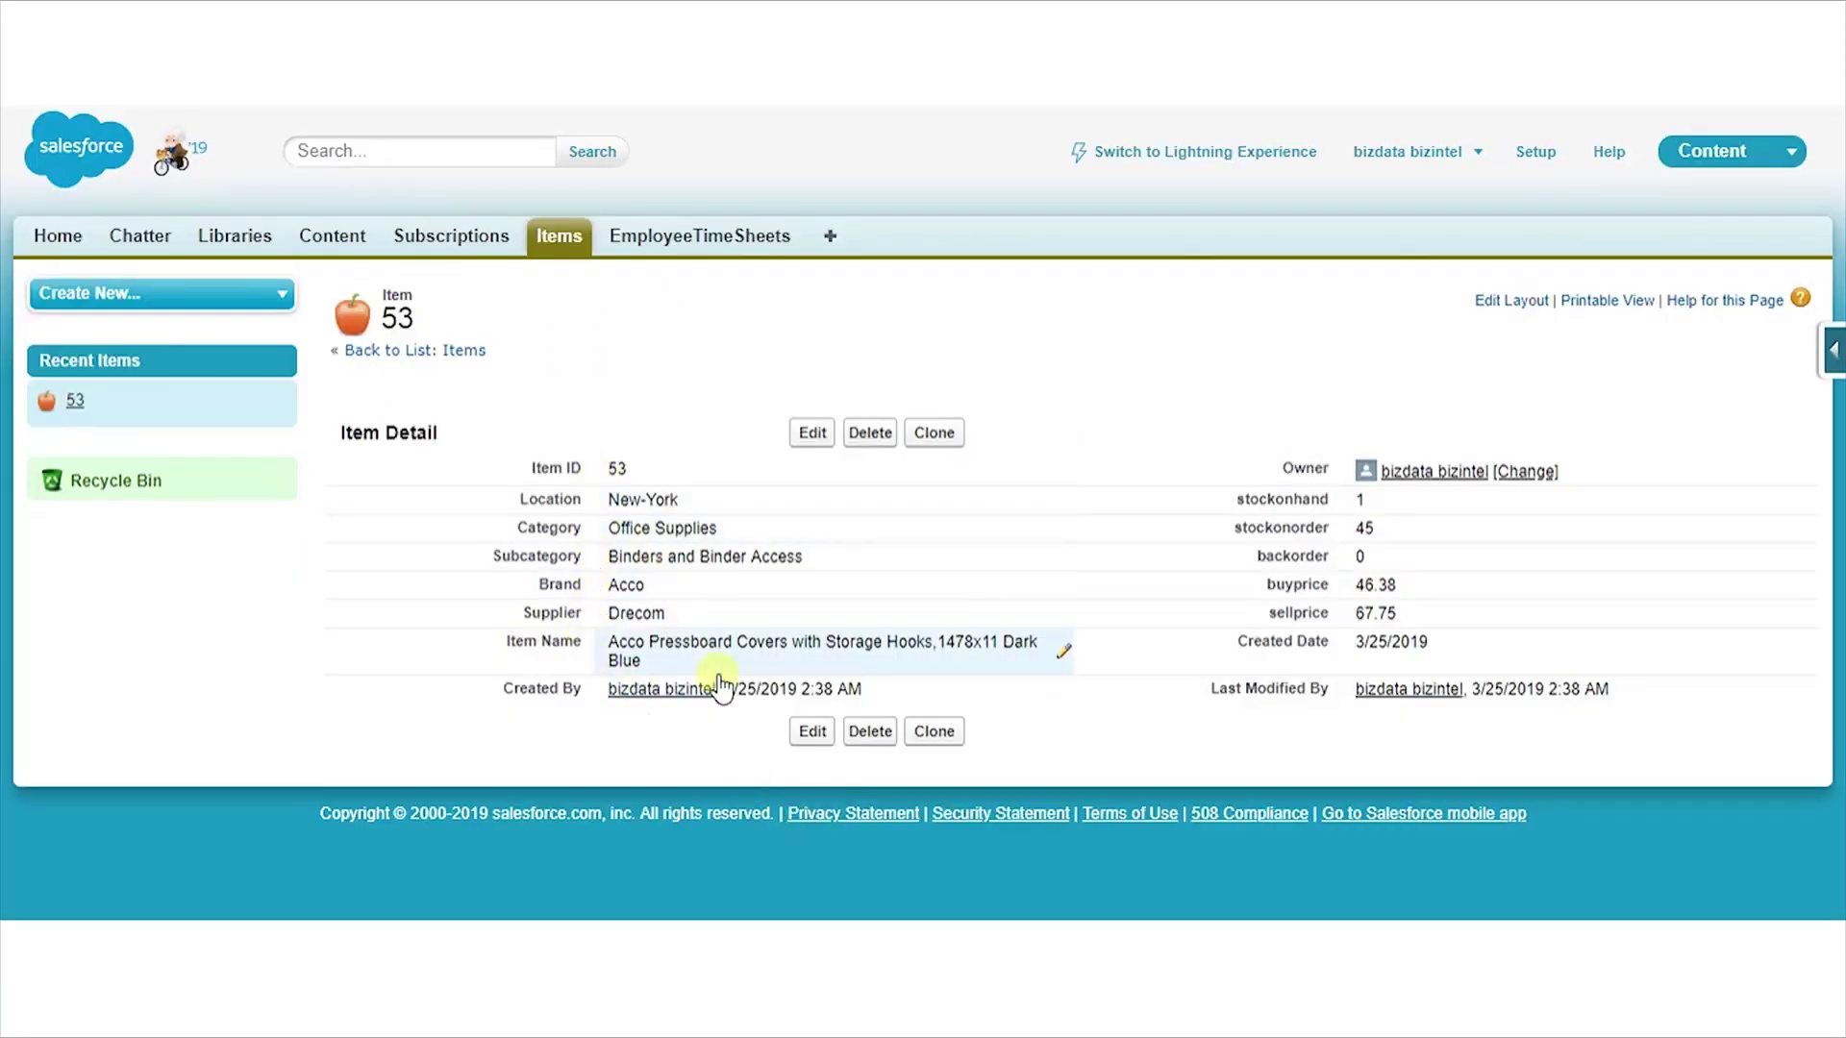
pyautogui.click(445, 352)
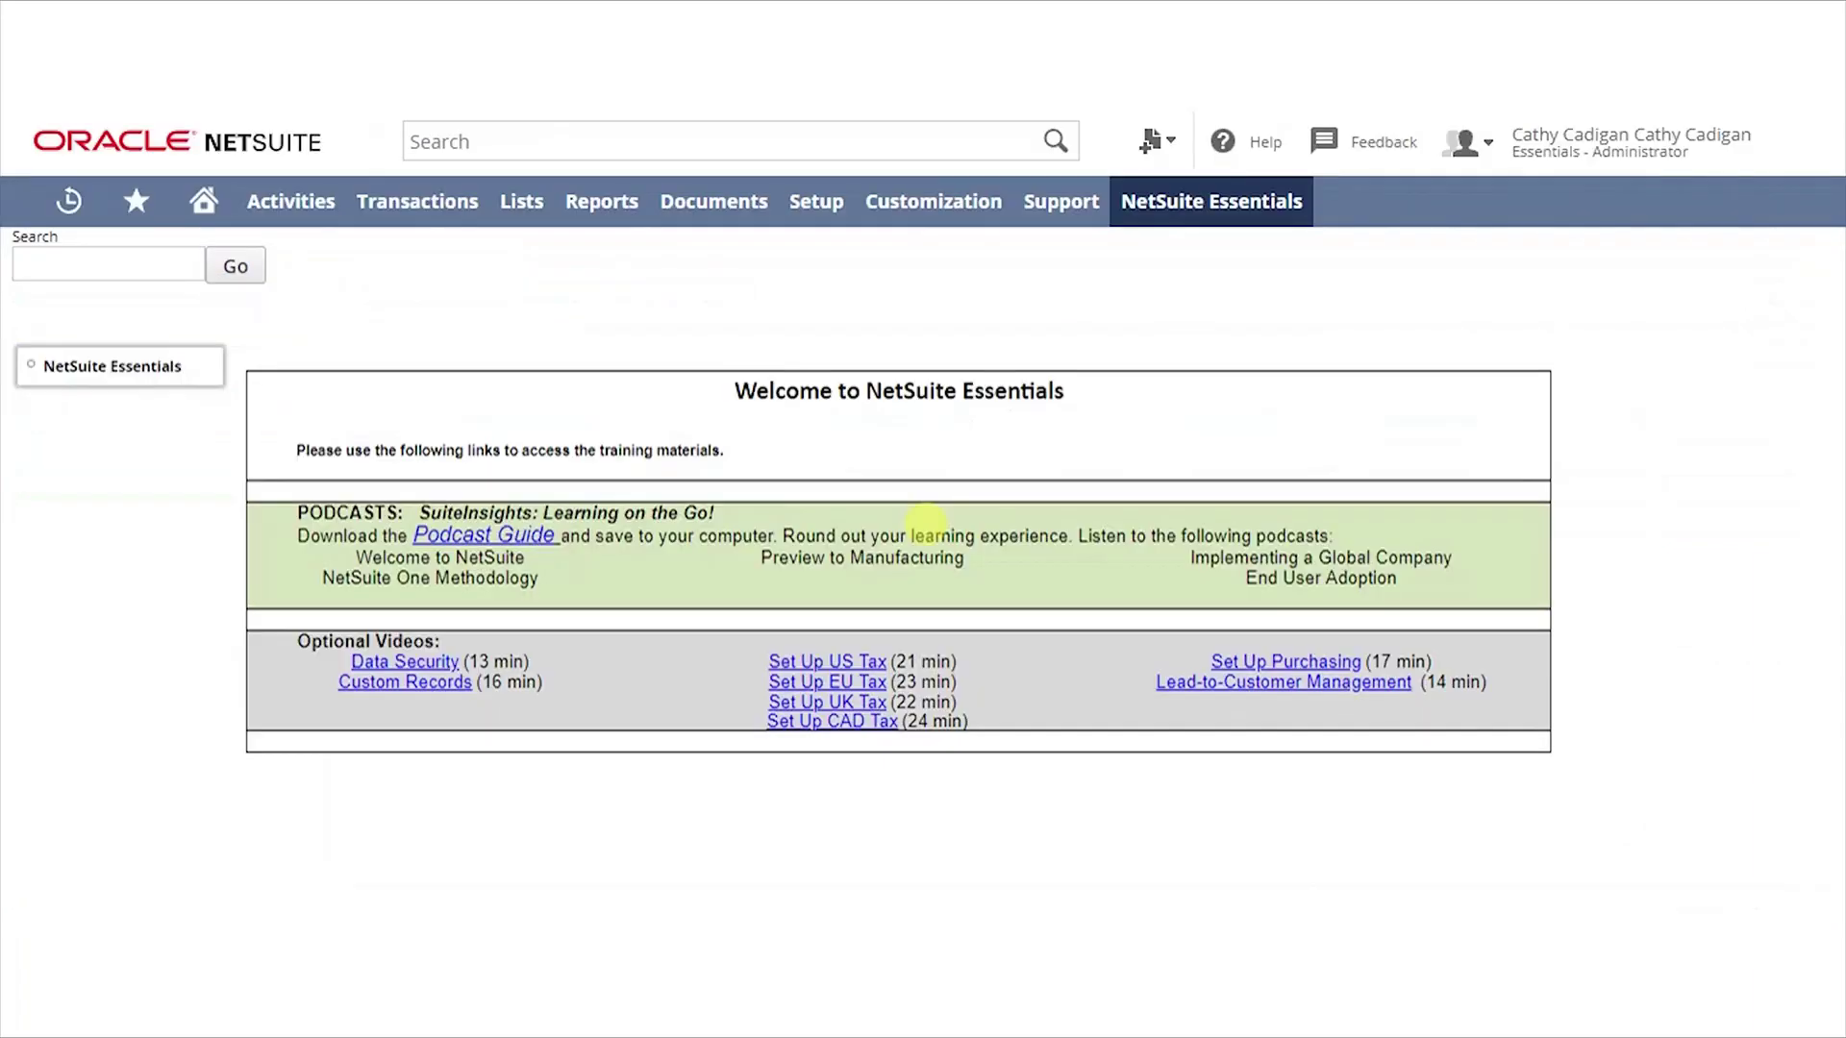
# Open the NetSuite Items list via Lists > Accounting > Items to check the synced item
pyautogui.moveTo(524, 214)
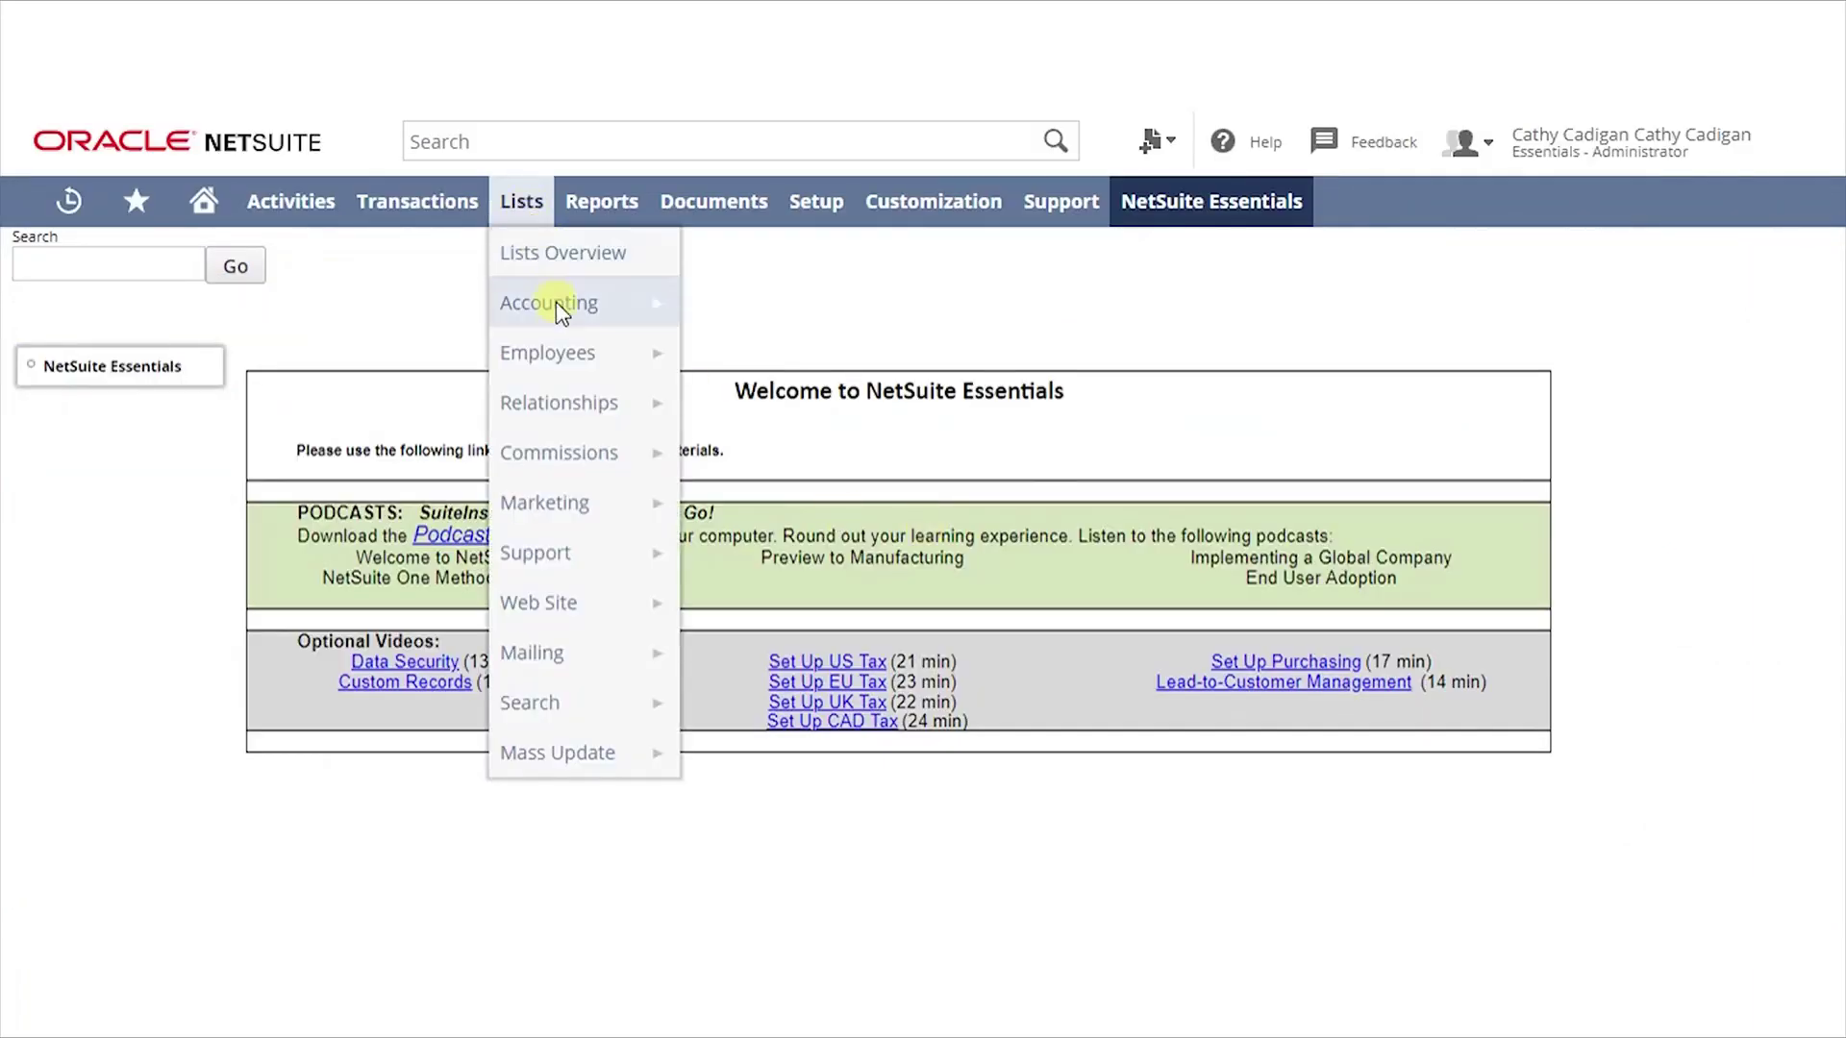
pyautogui.moveTo(562, 310)
pyautogui.moveTo(750, 358)
pyautogui.click(716, 354)
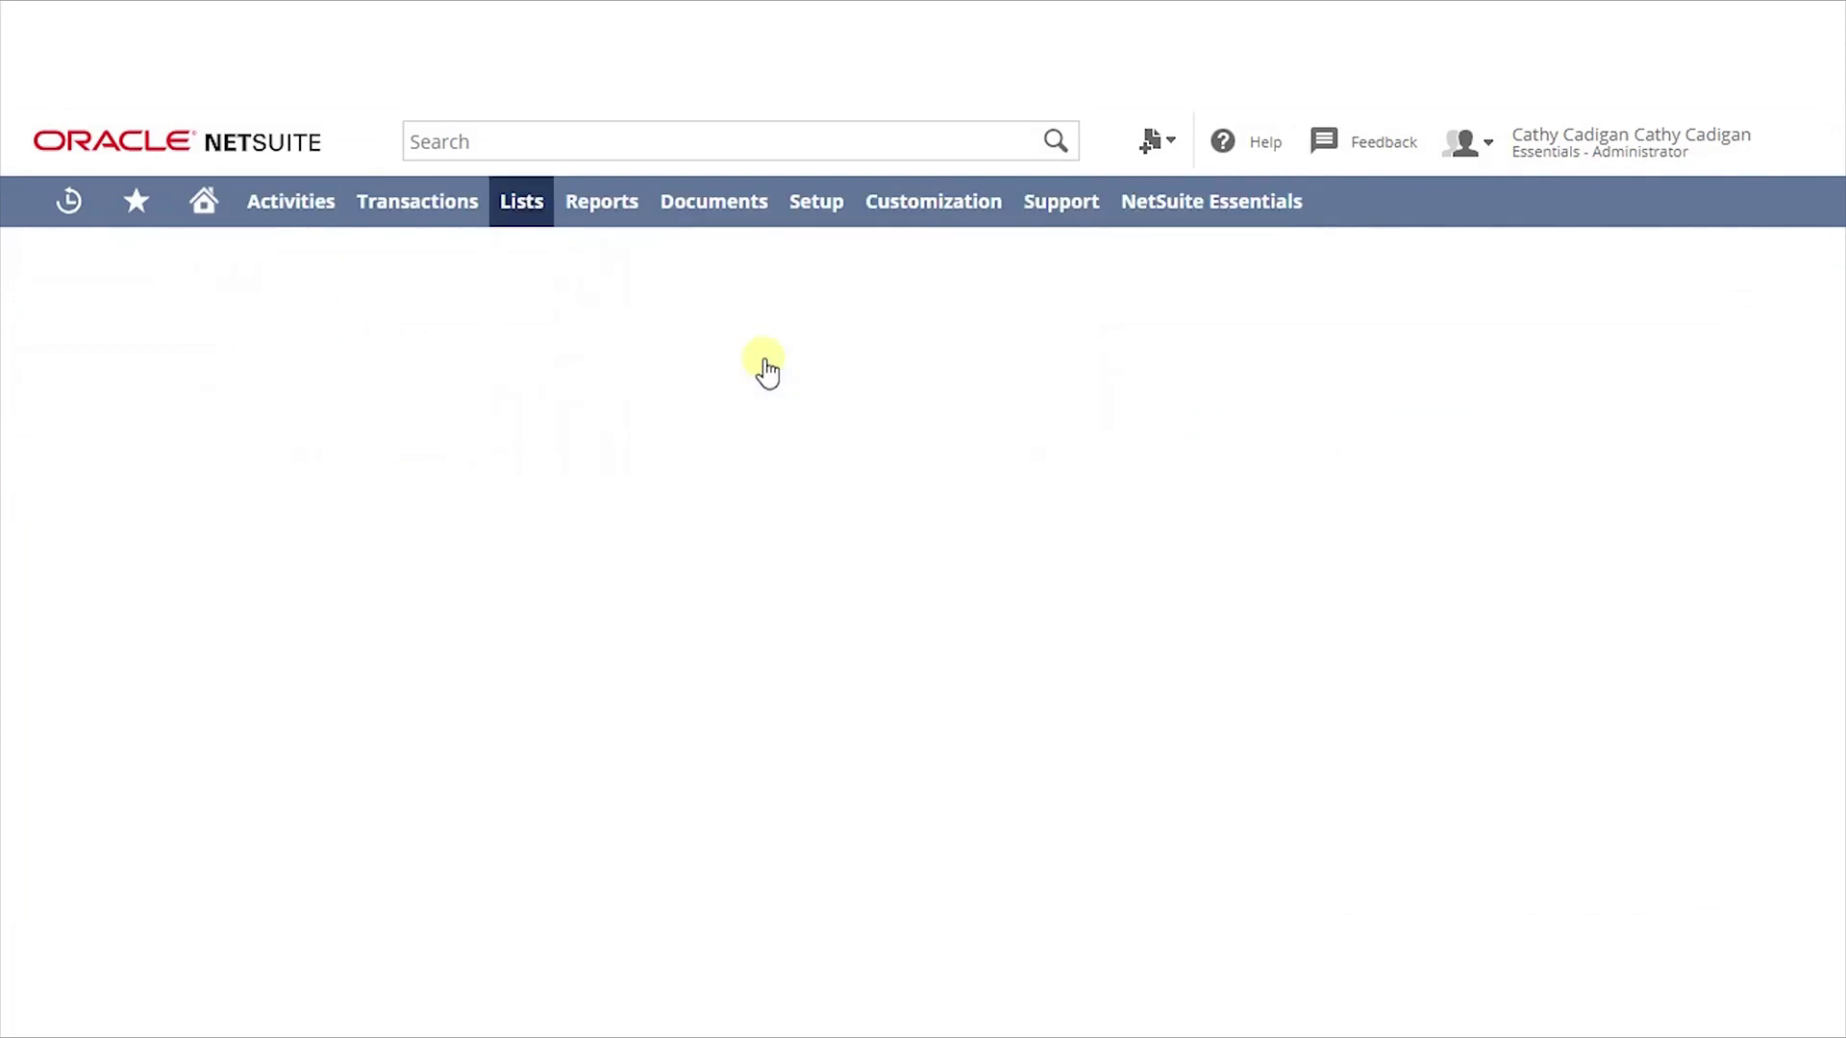